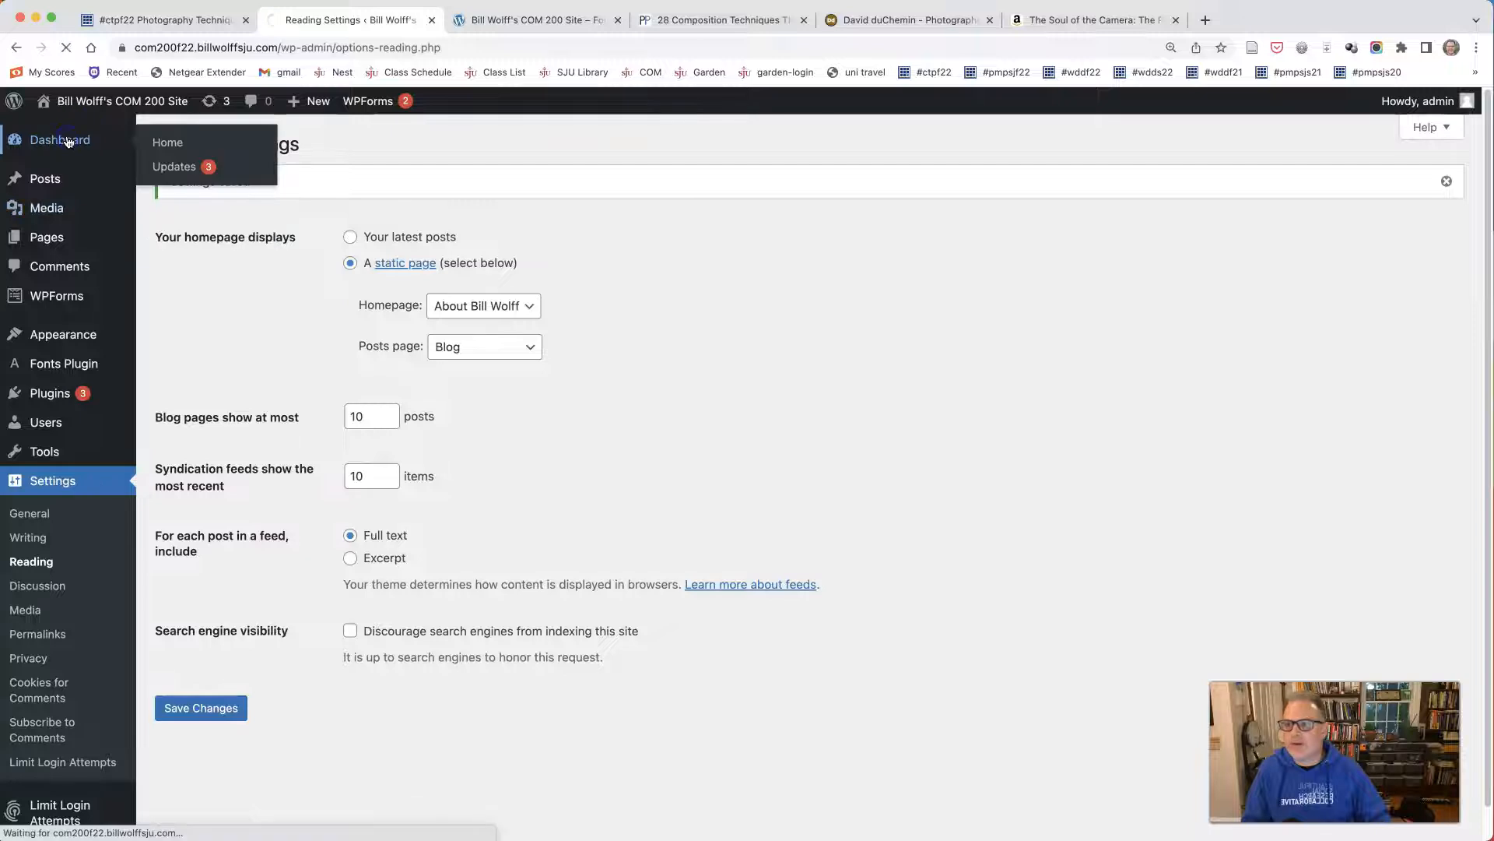
Look through the WordPress site's home page, the PetaPixel composition article, David duChemin's website and the Amazon page for The Soul of the Camera.
{"action": "left_click", "coordinate": [537, 22]}
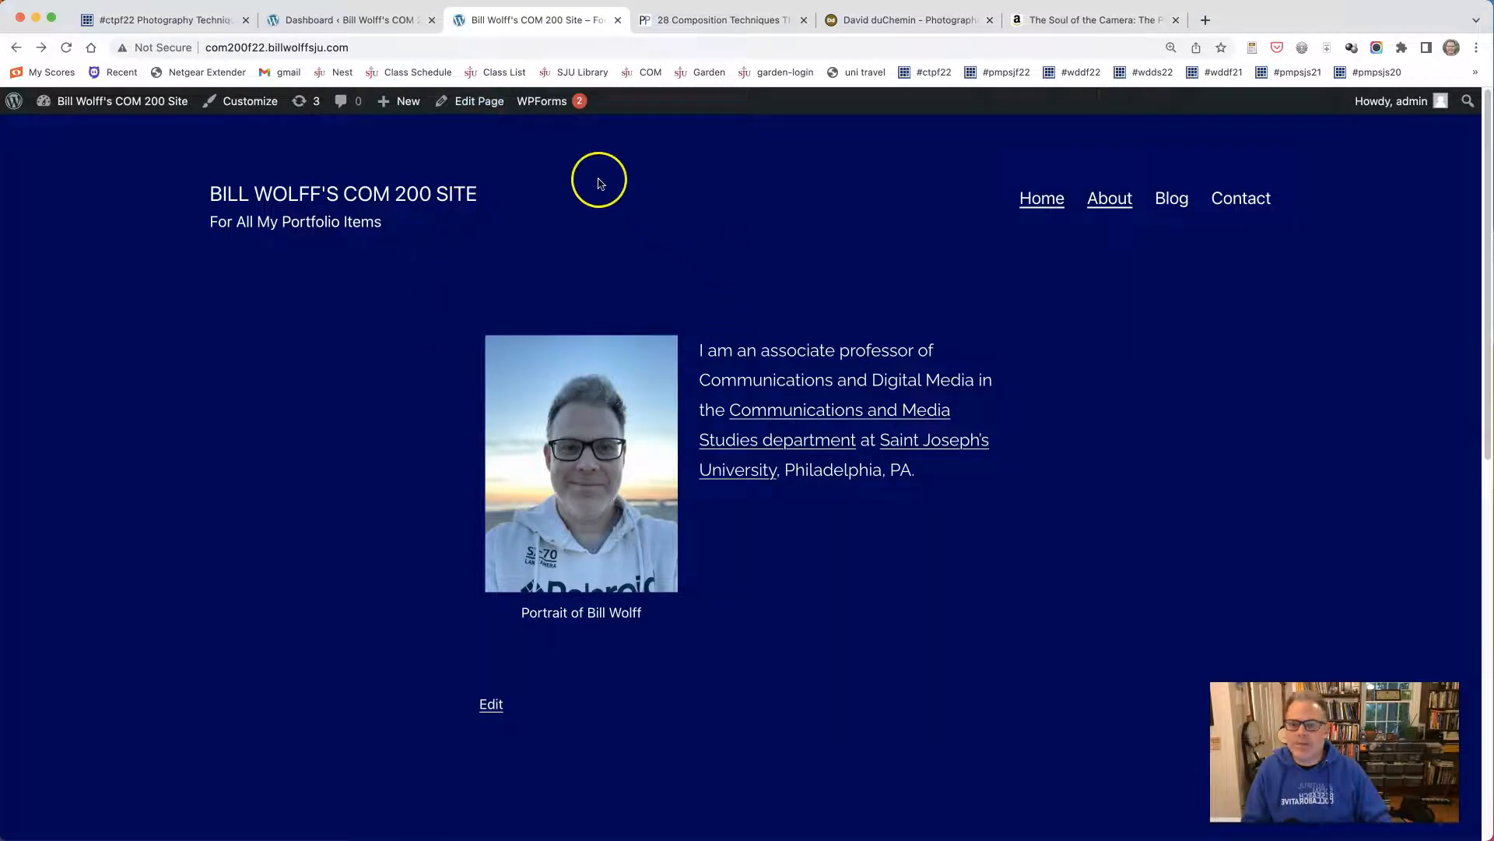
{"action": "left_click", "coordinate": [713, 21]}
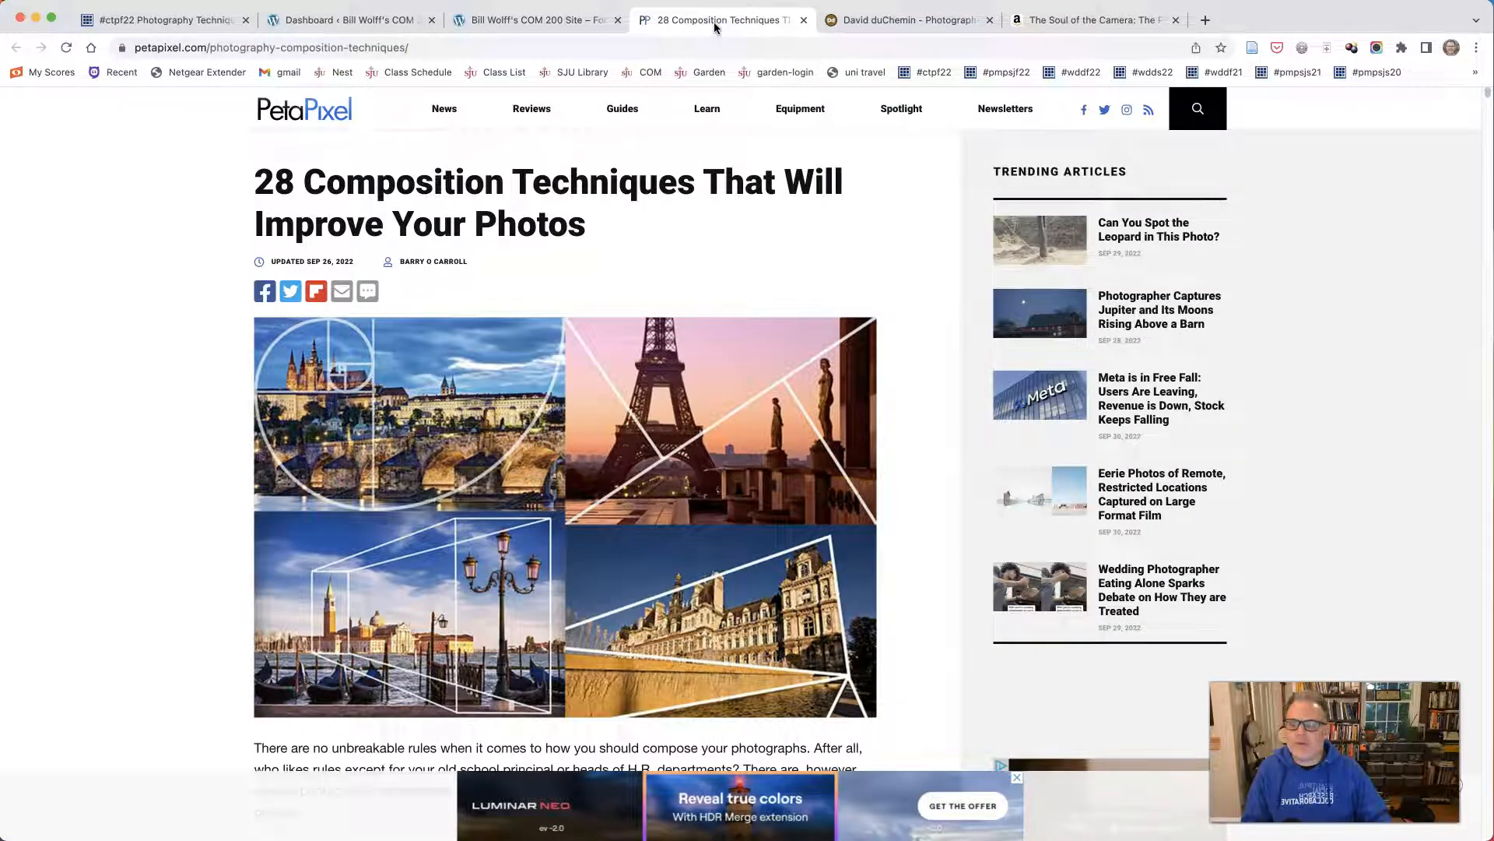
{"action": "left_click", "coordinate": [864, 22]}
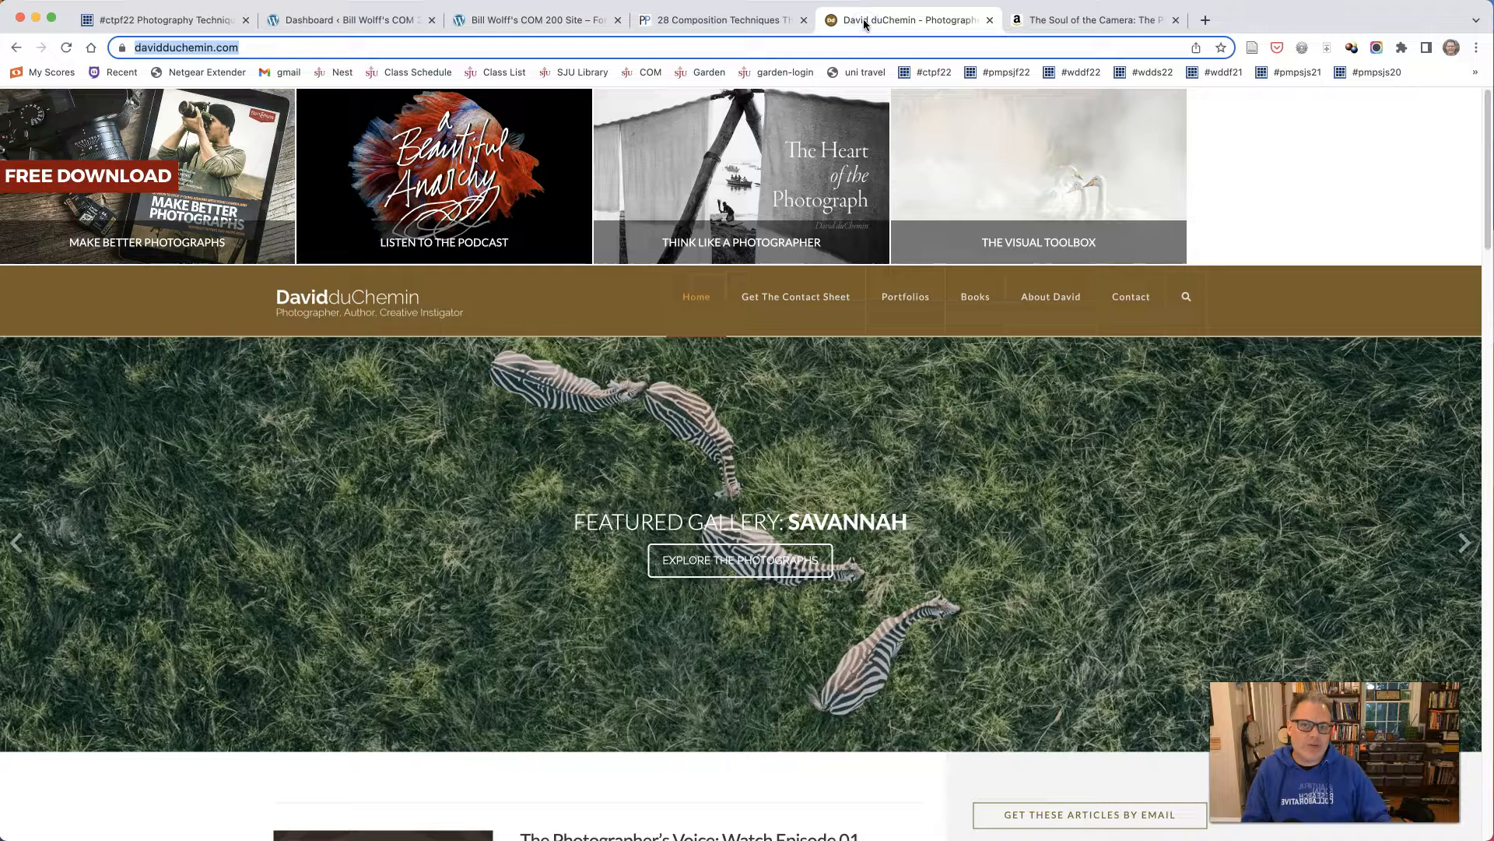
{"action": "left_click", "coordinate": [1082, 21]}
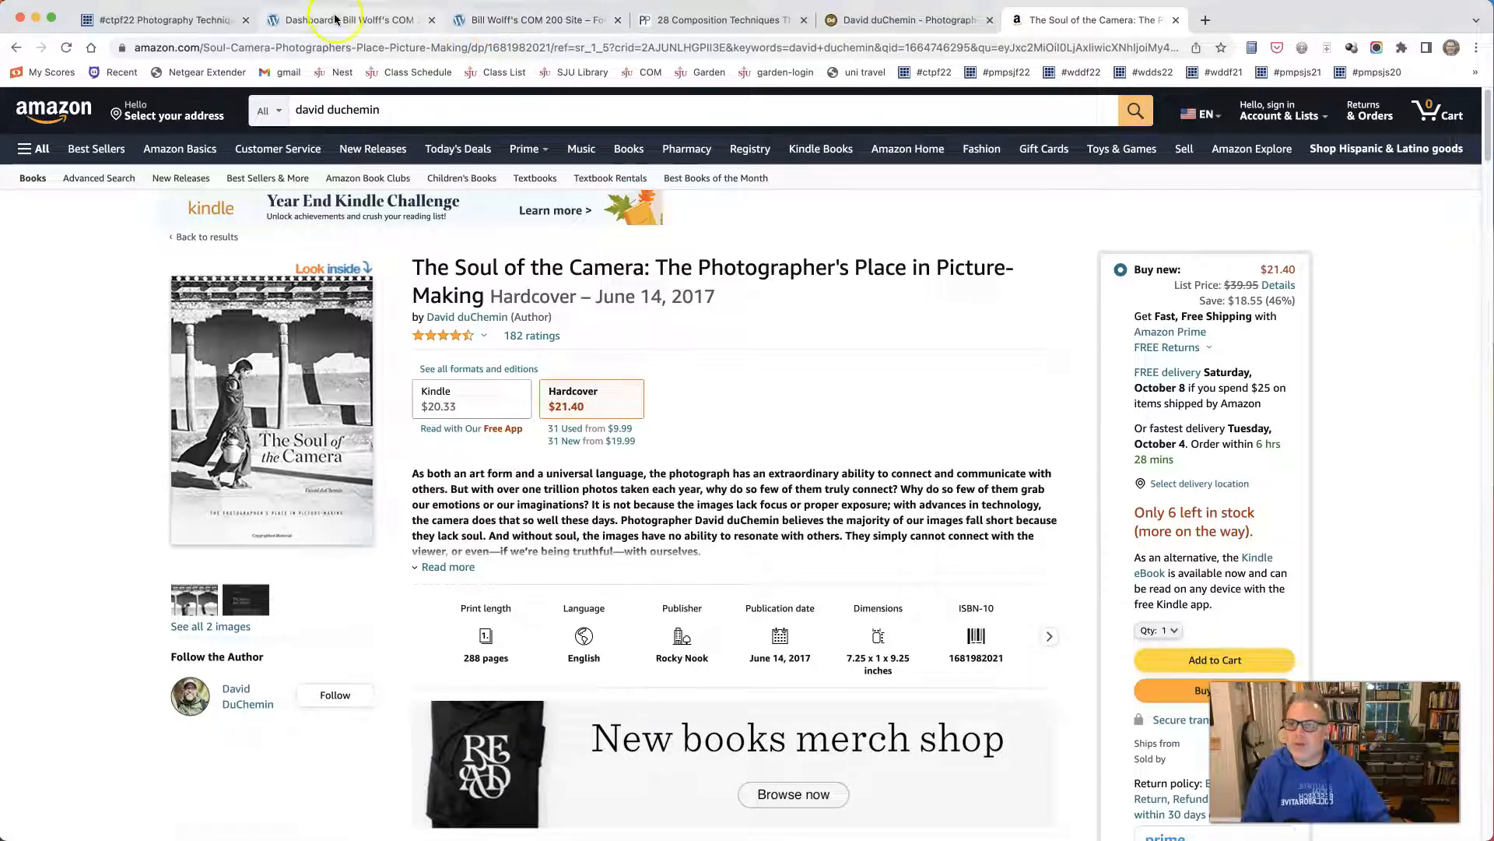
Examine the assignment's final submission details covering the seven images, required page content, accessibility features, front page setting and menu.
{"action": "left_click", "coordinate": [140, 21]}
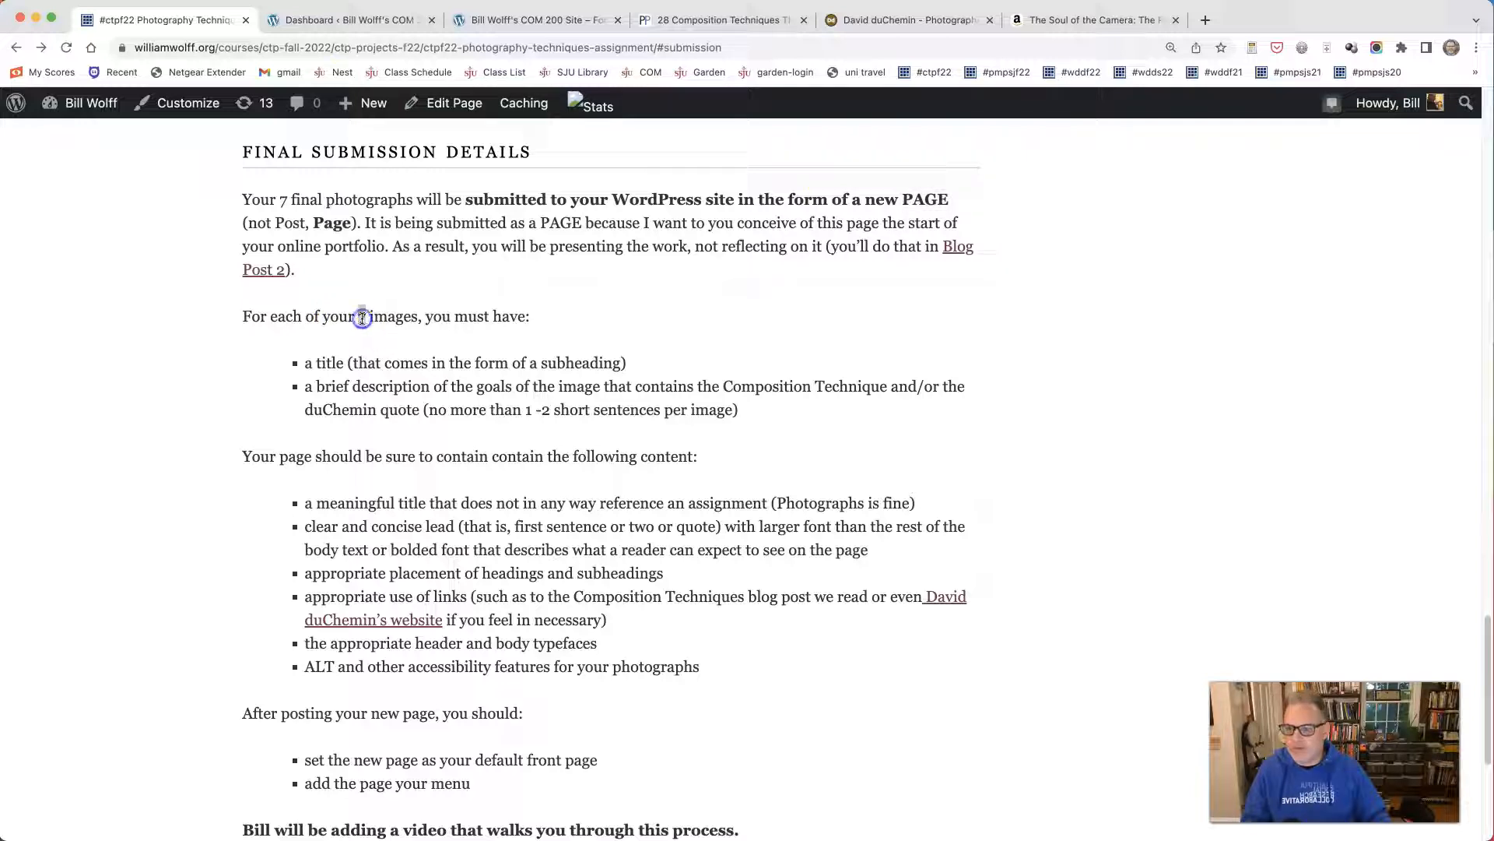
{"action": "left_click_drag", "start_coordinate": [311, 361], "coordinate": [338, 359]}
{"action": "left_click_drag", "start_coordinate": [530, 363], "coordinate": [599, 362]}
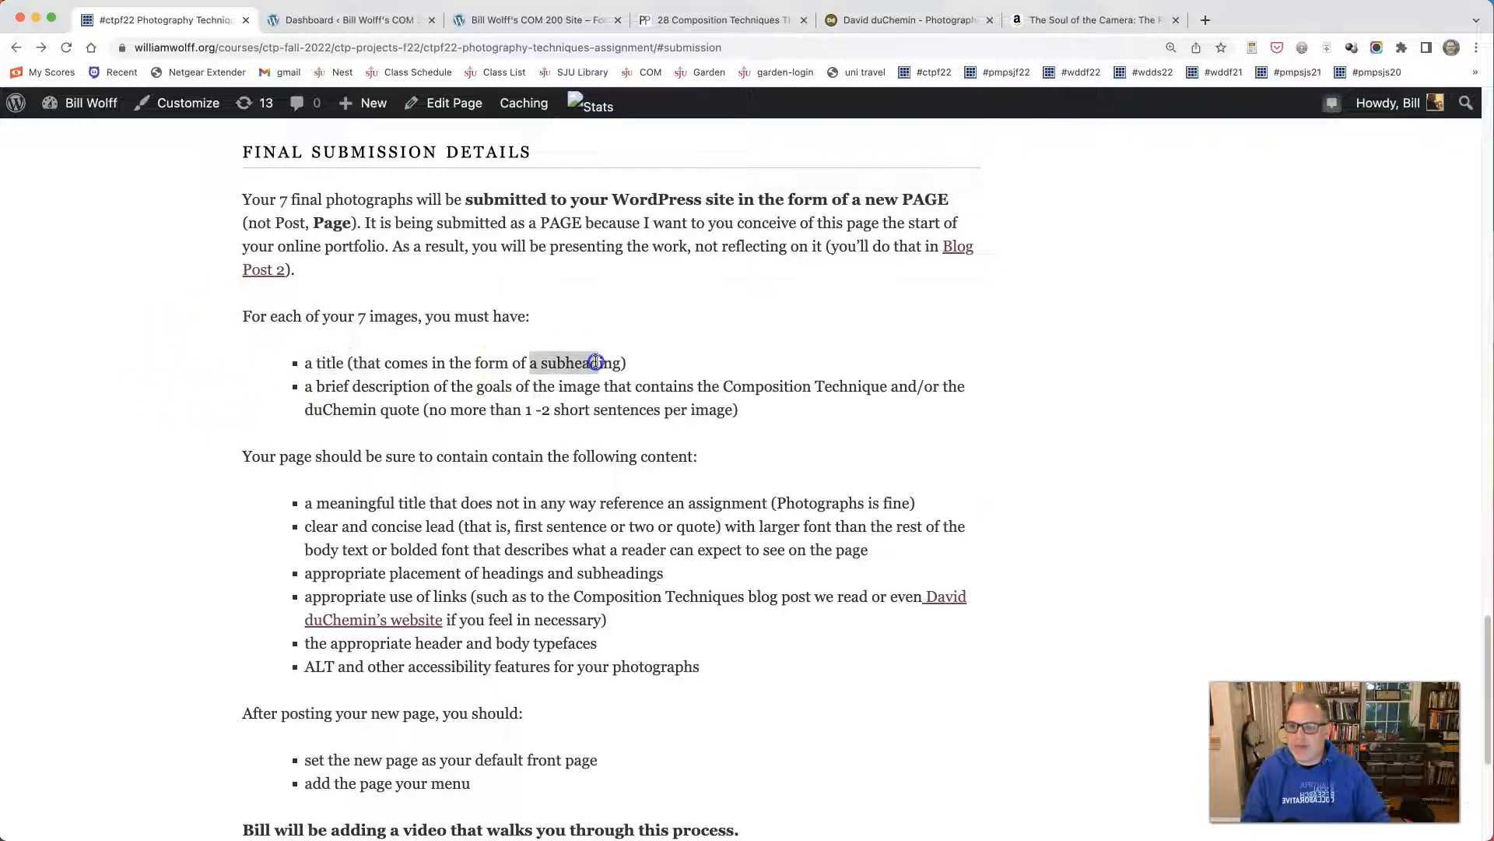
{"action": "left_click_drag", "start_coordinate": [354, 389], "coordinate": [511, 387]}
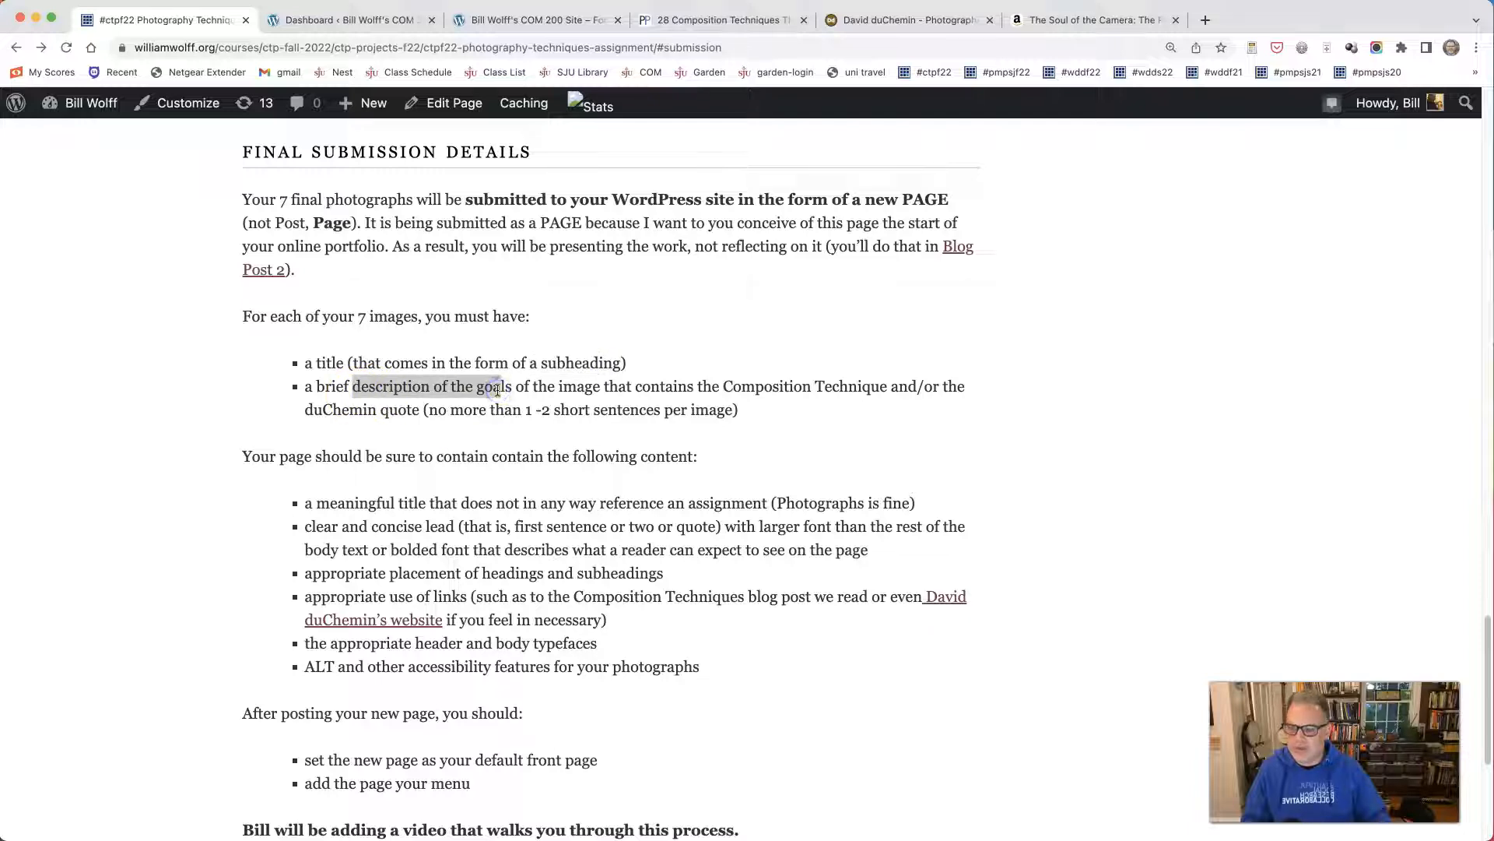
{"action": "left_click", "coordinate": [284, 459]}
{"action": "left_click", "coordinate": [347, 510]}
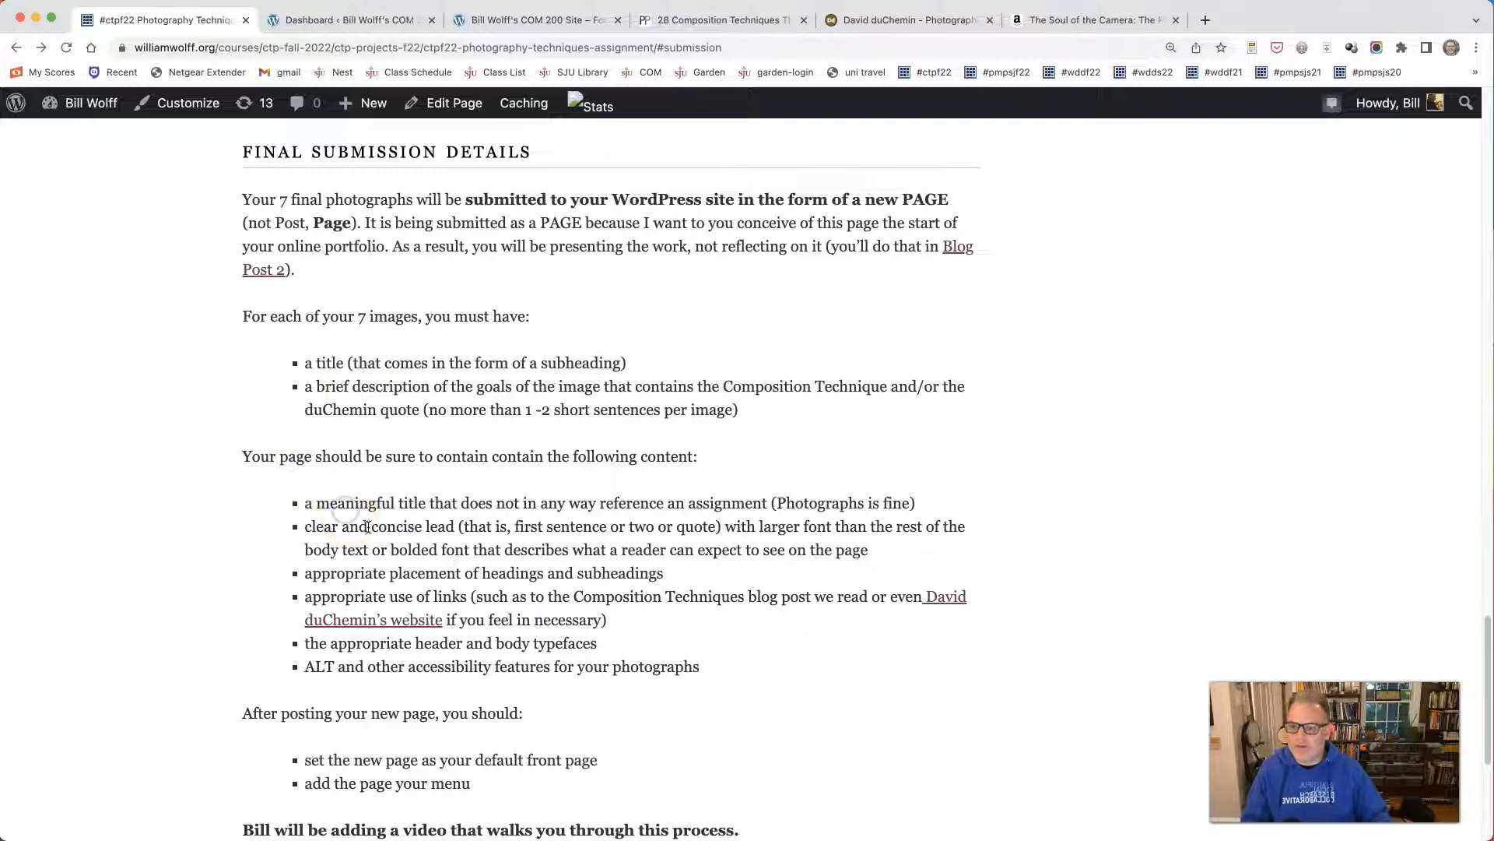
{"action": "left_click", "coordinate": [369, 577]}
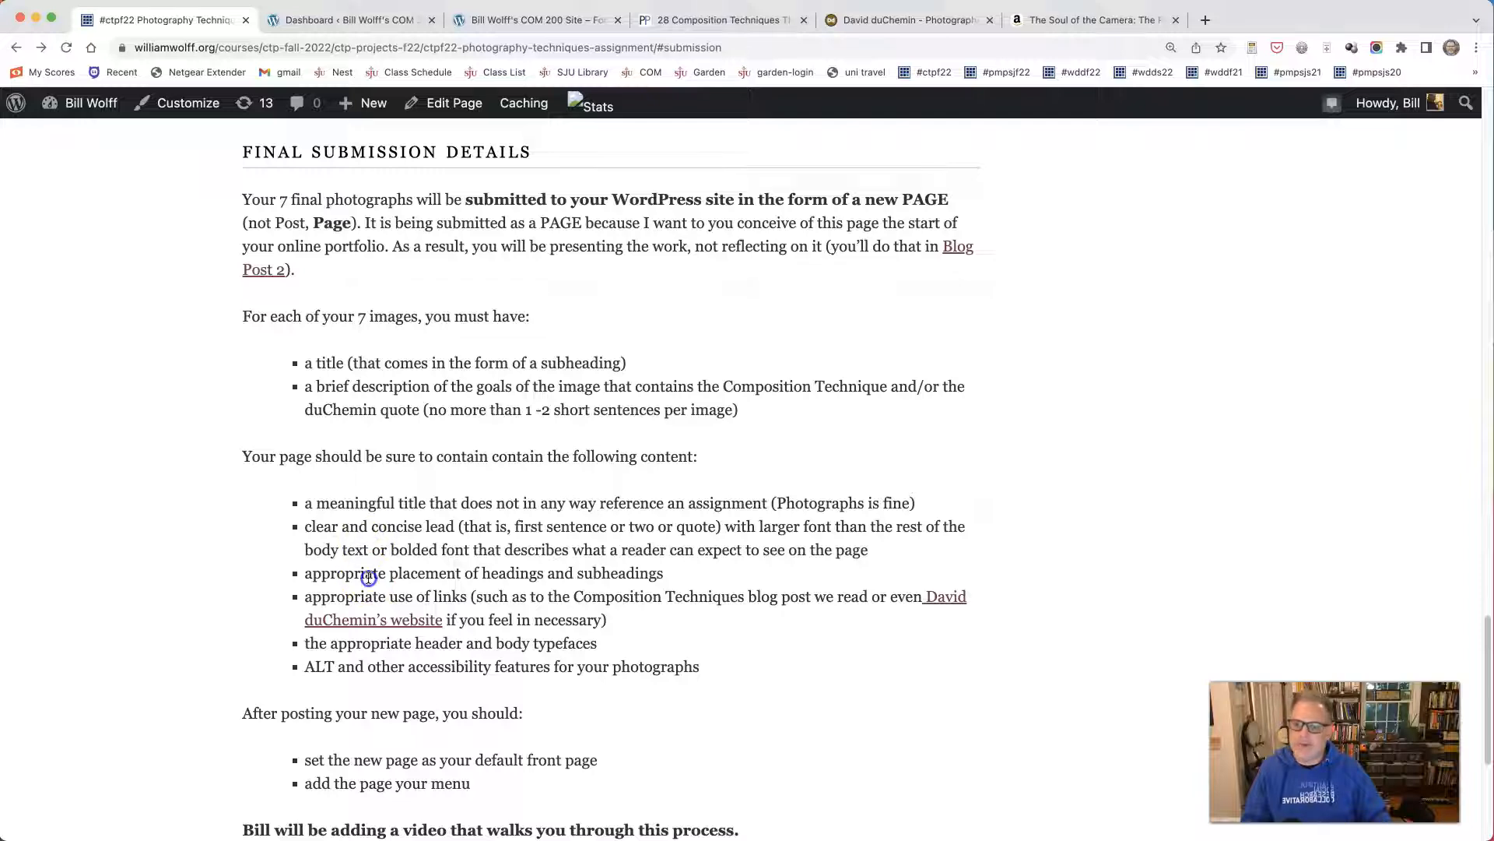
{"action": "left_click", "coordinate": [367, 597]}
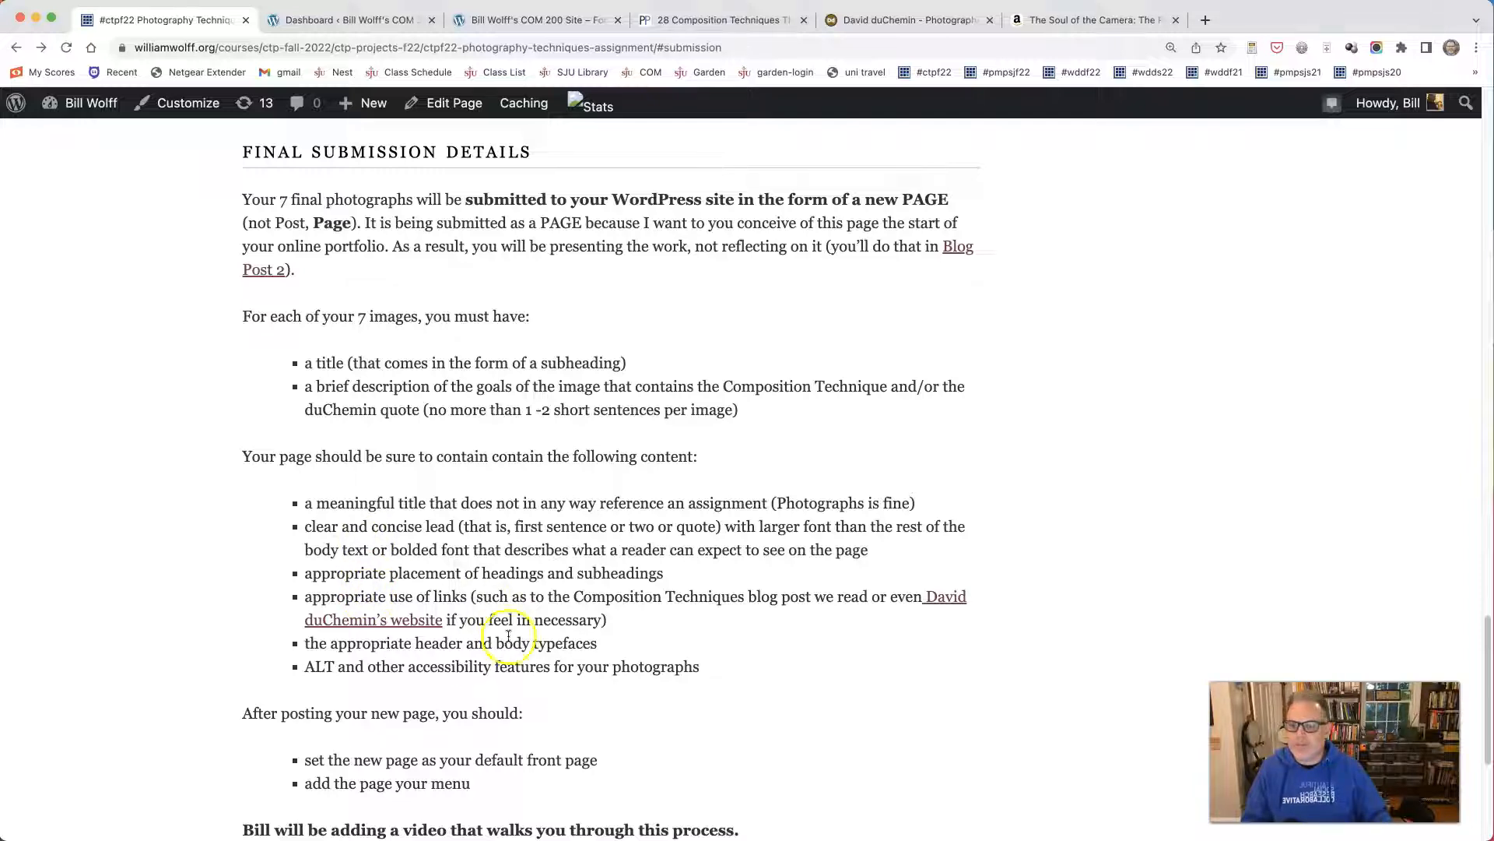
{"action": "left_click", "coordinate": [407, 644]}
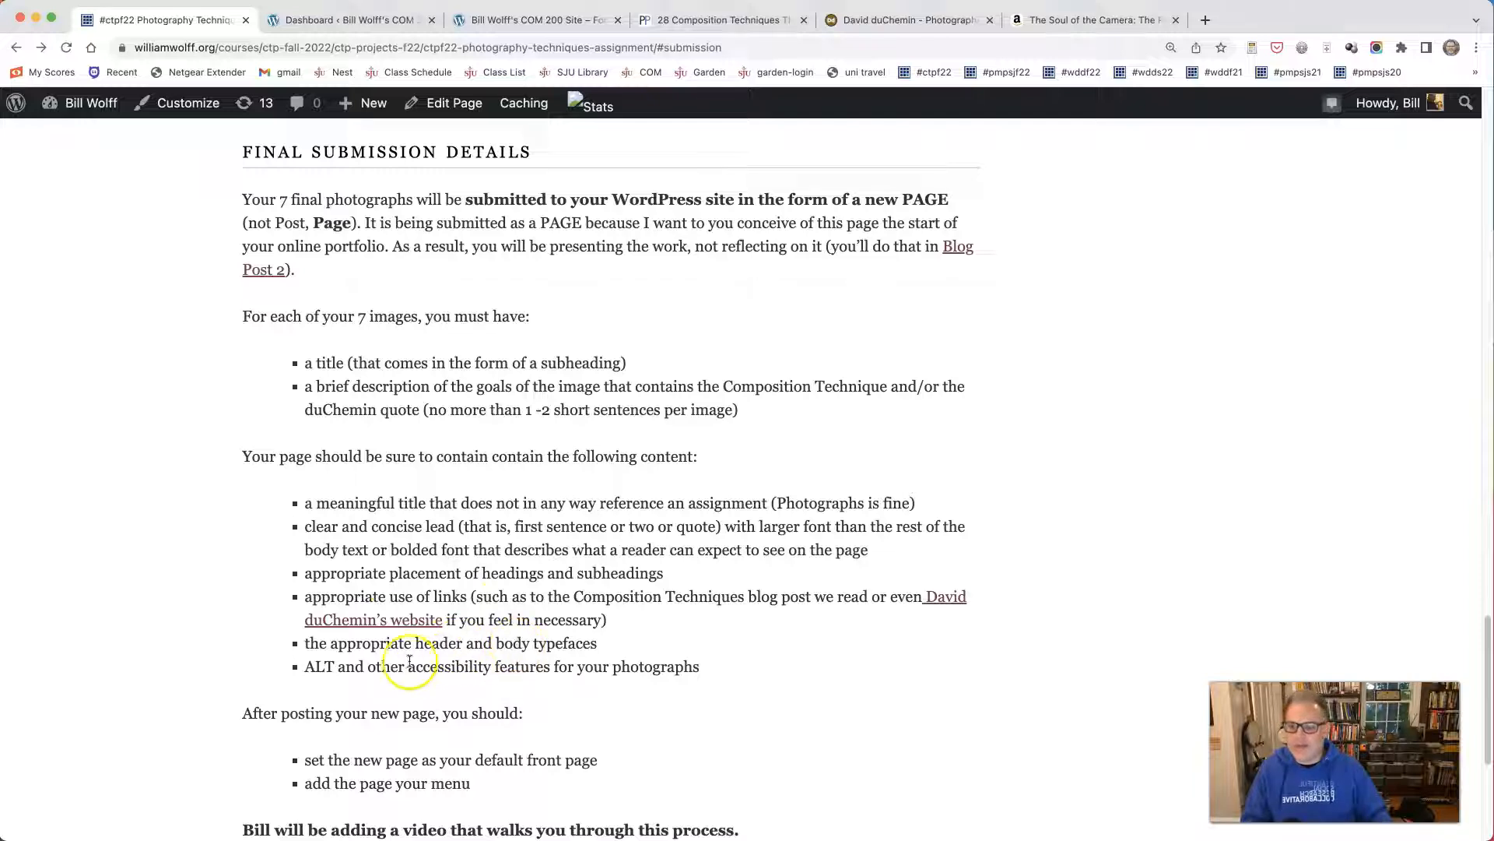
{"action": "left_click_drag", "start_coordinate": [303, 667], "coordinate": [355, 668]}
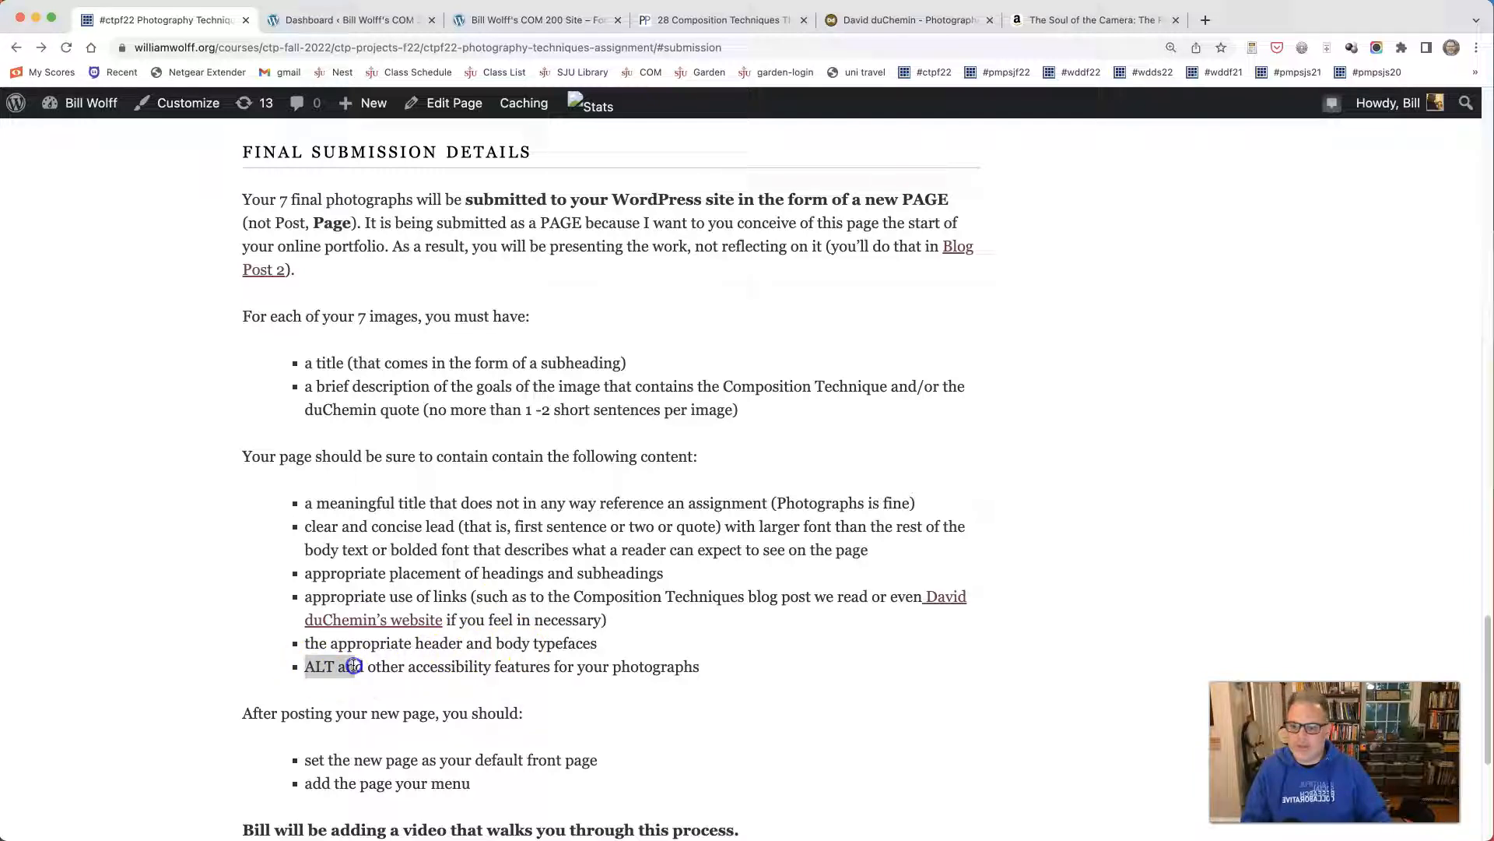
{"action": "scroll", "coordinate": [442, 589], "scroll_direction": "down", "scroll_amount": 1}
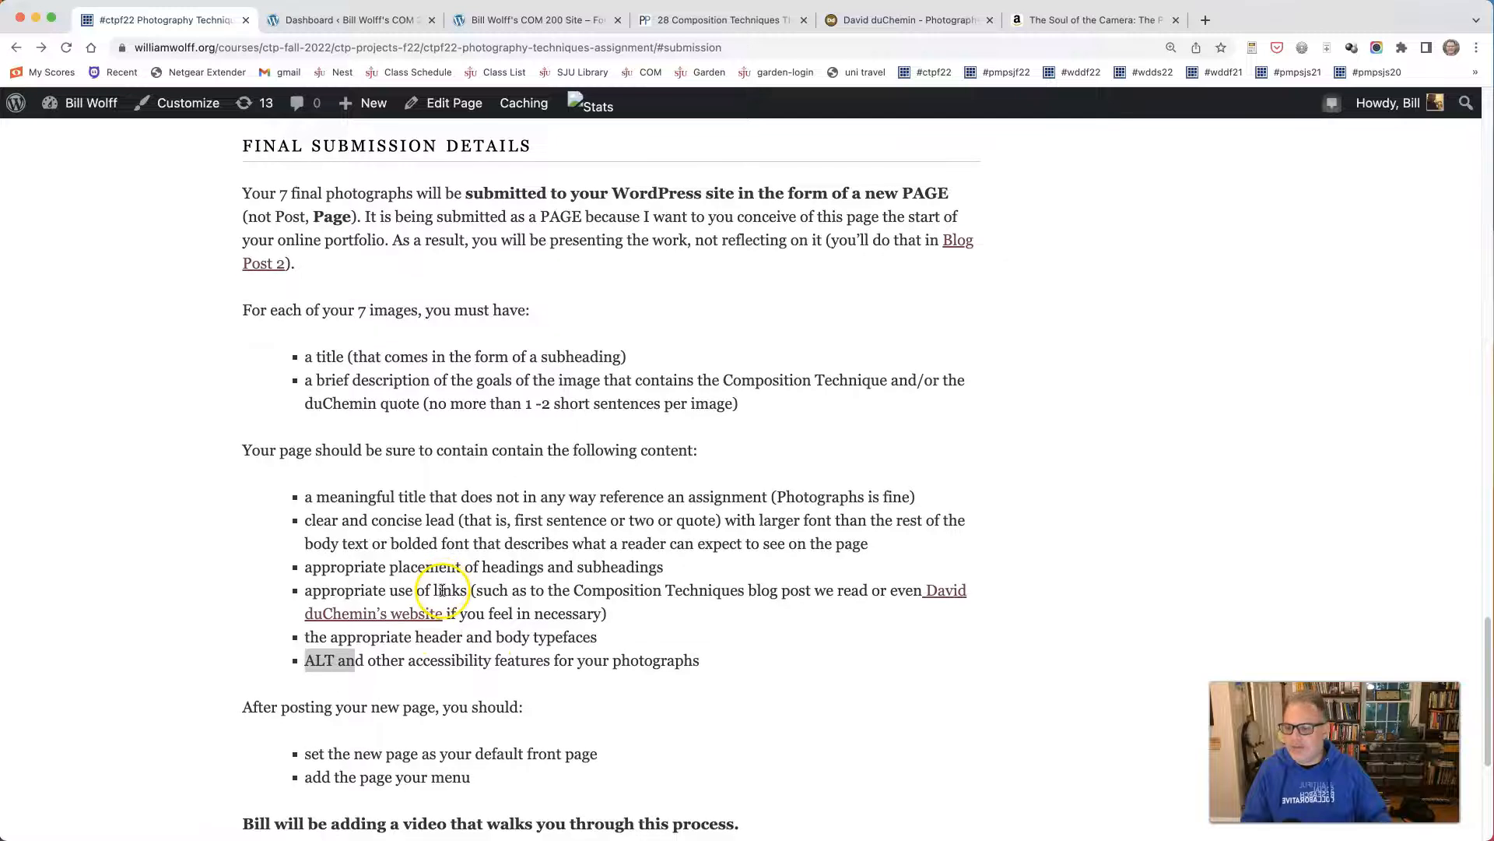
{"action": "left_click_drag", "start_coordinate": [305, 751], "coordinate": [599, 750]}
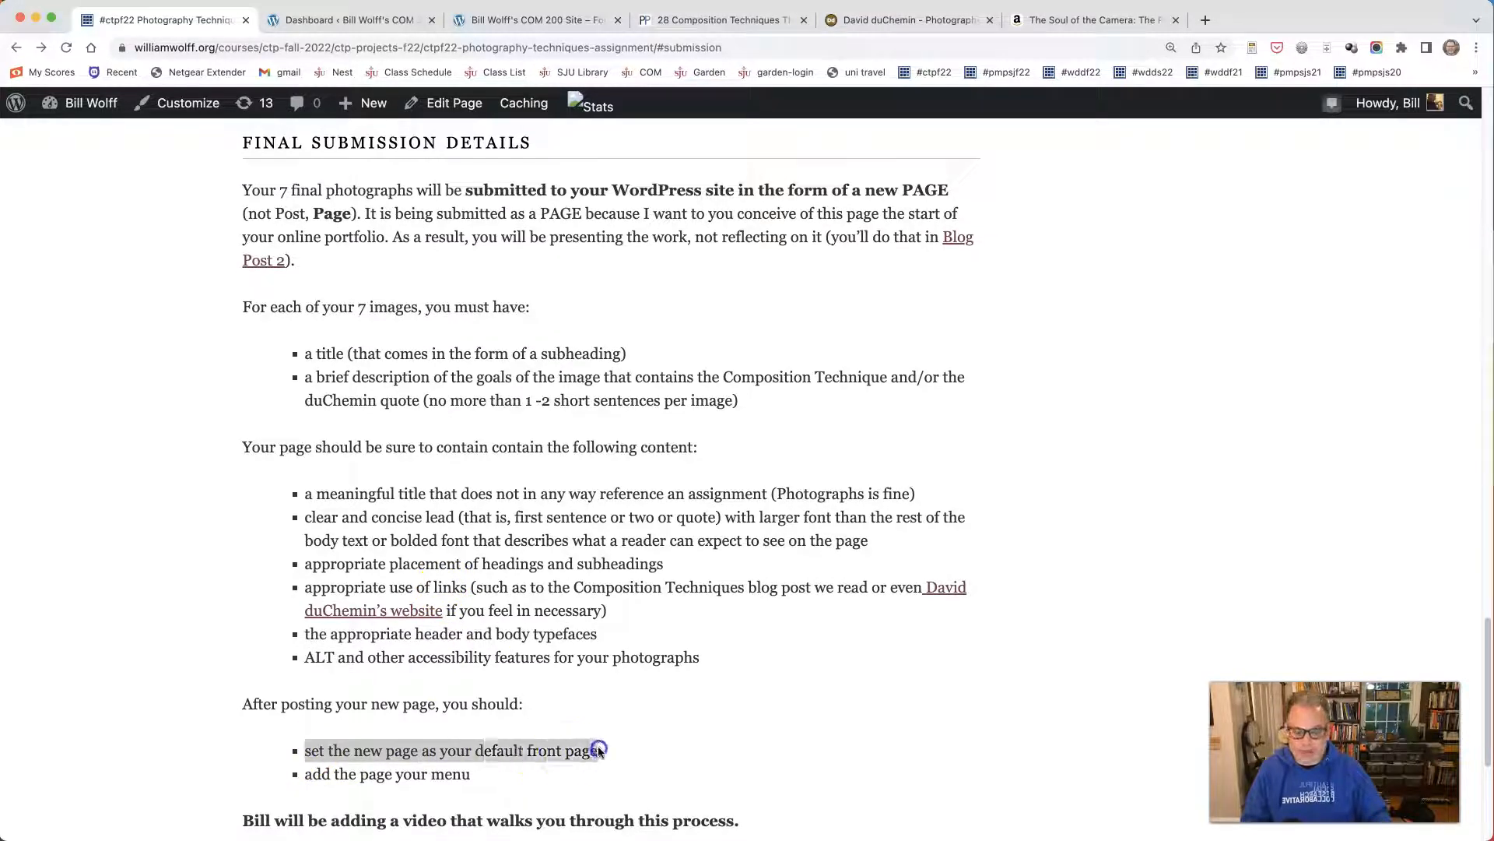
{"action": "left_click_drag", "start_coordinate": [306, 774], "coordinate": [478, 779]}
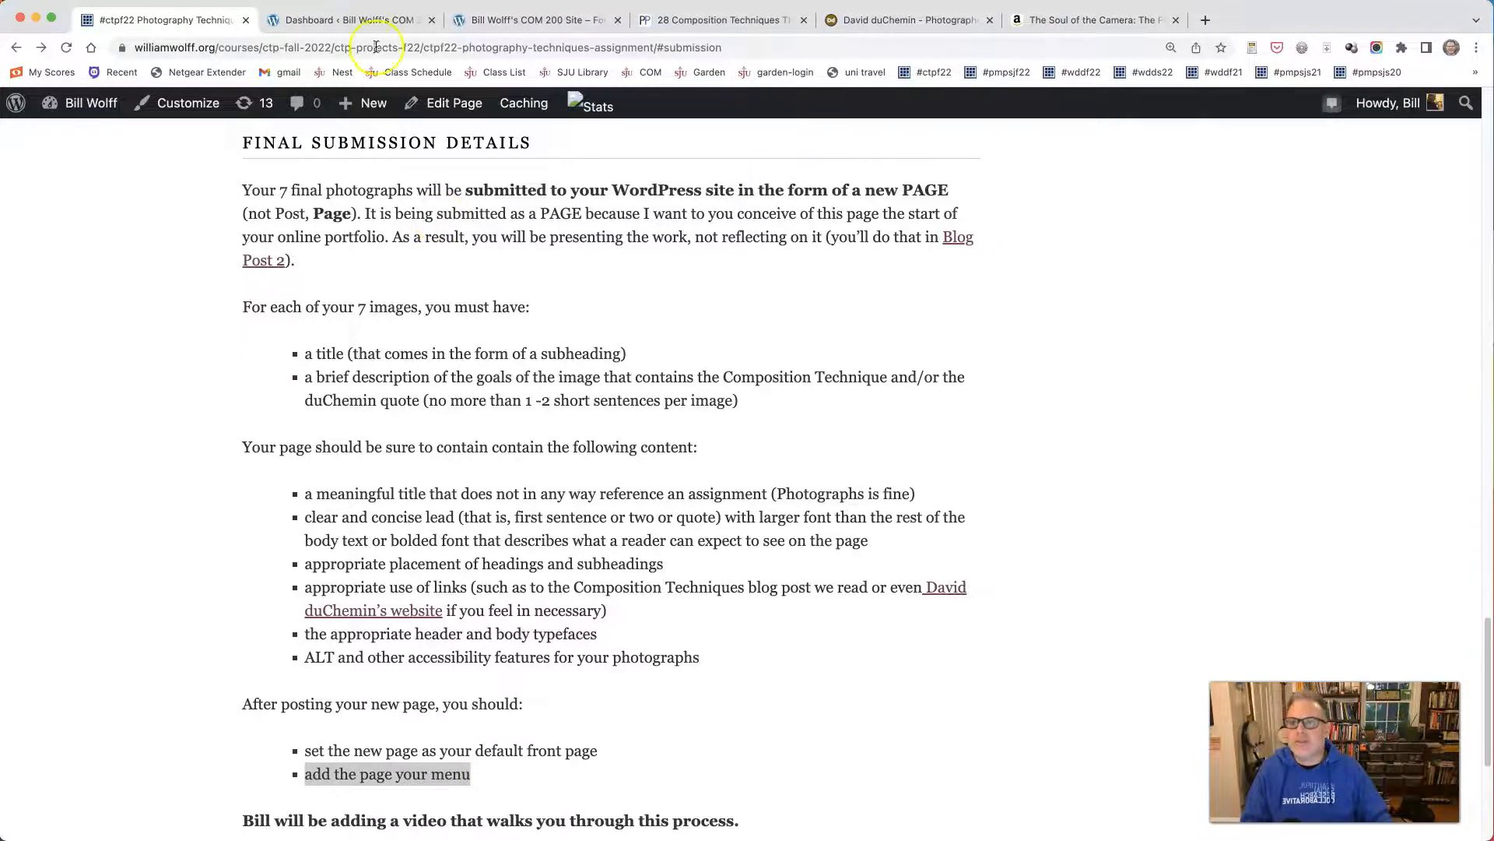
Add a new page to the WordPress site and title it "Photography".
{"action": "left_click", "coordinate": [362, 20]}
{"action": "mouse_move", "coordinate": [61, 295]}
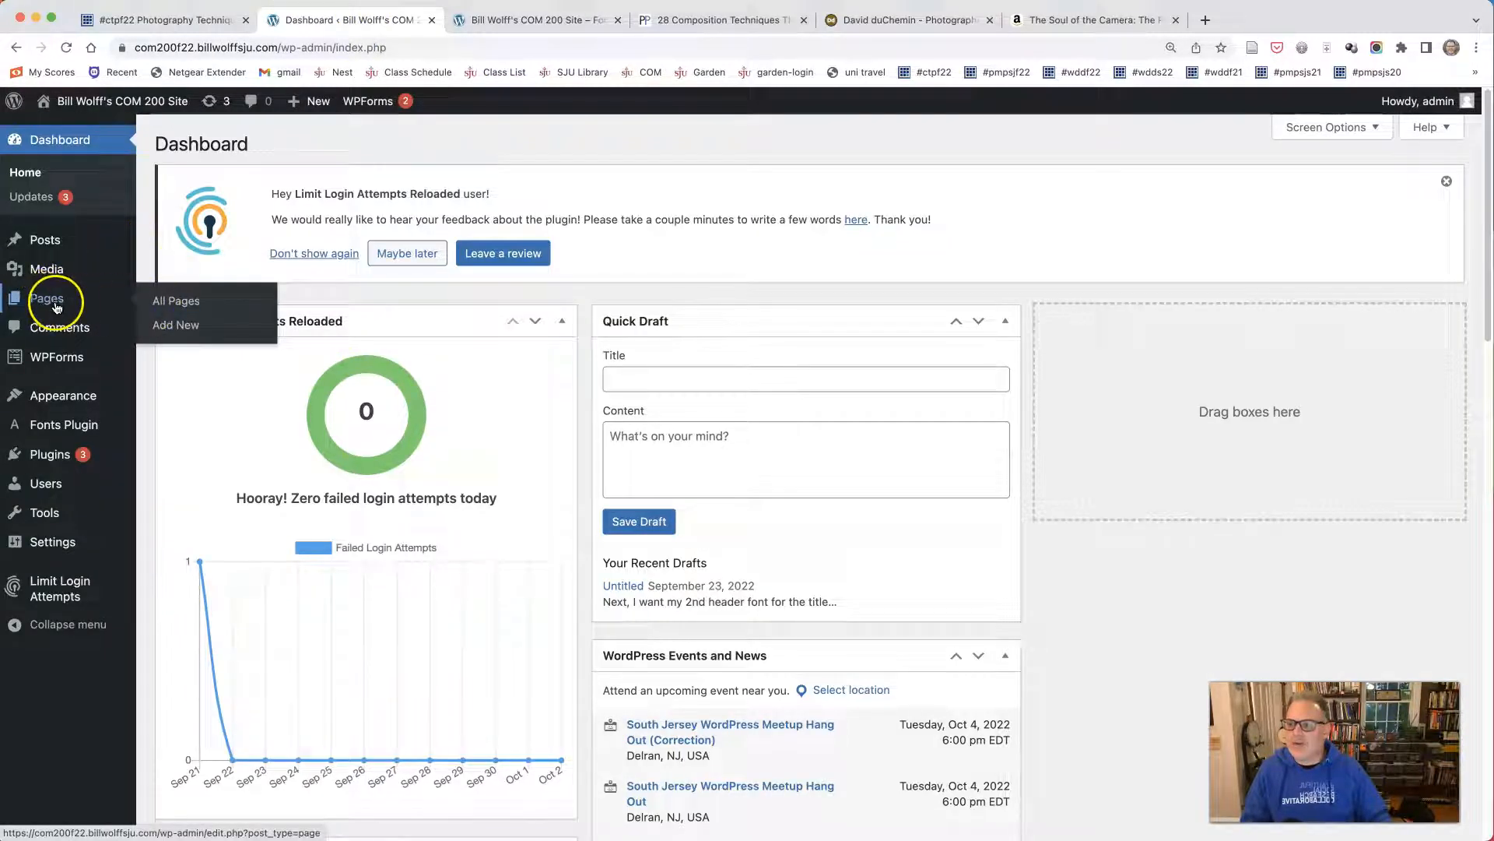
{"action": "left_click", "coordinate": [161, 308]}
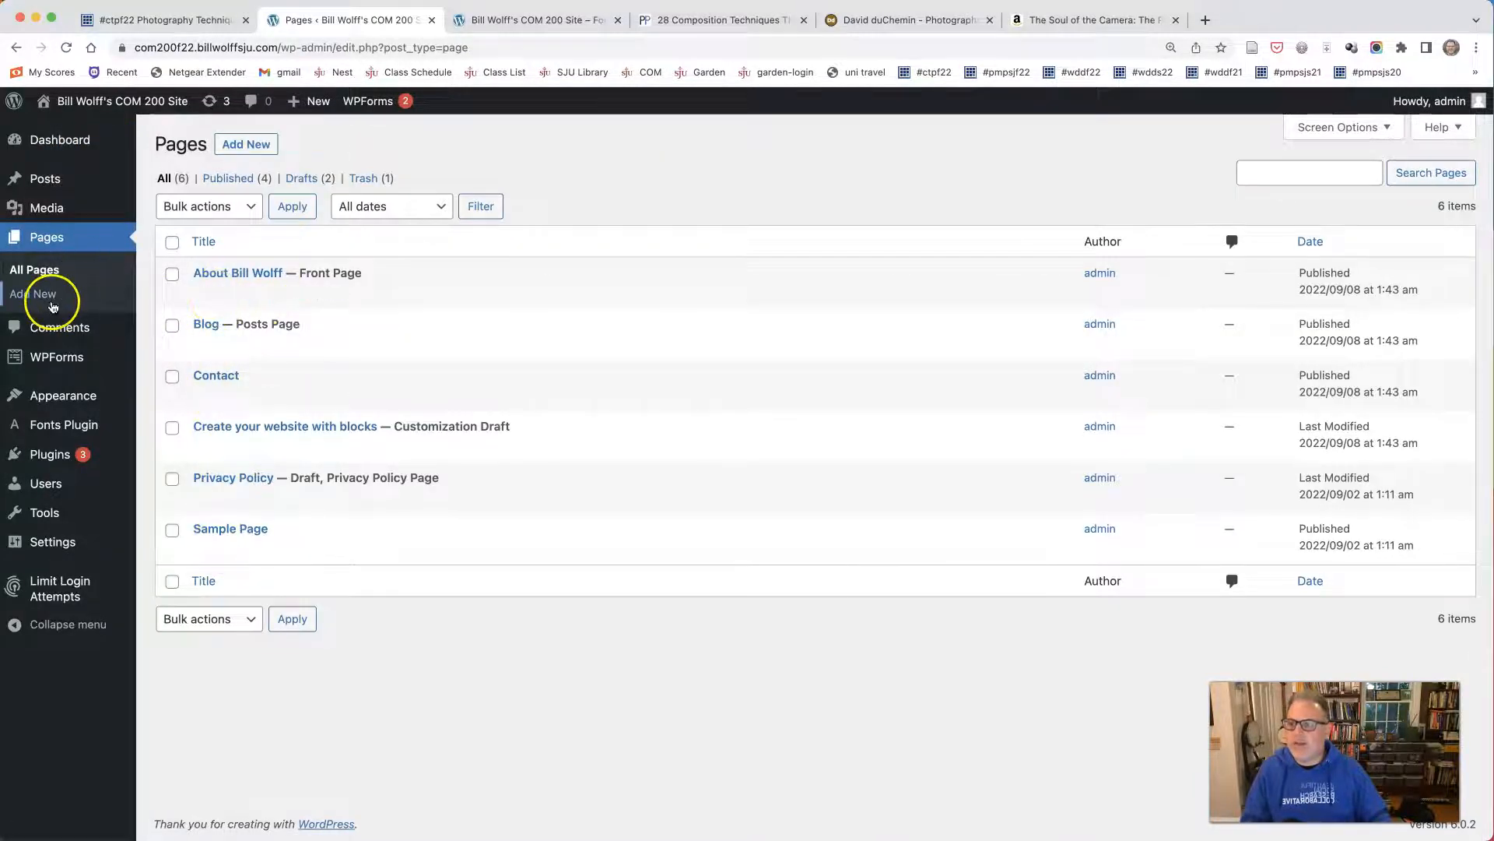
{"action": "left_click", "coordinate": [246, 147]}
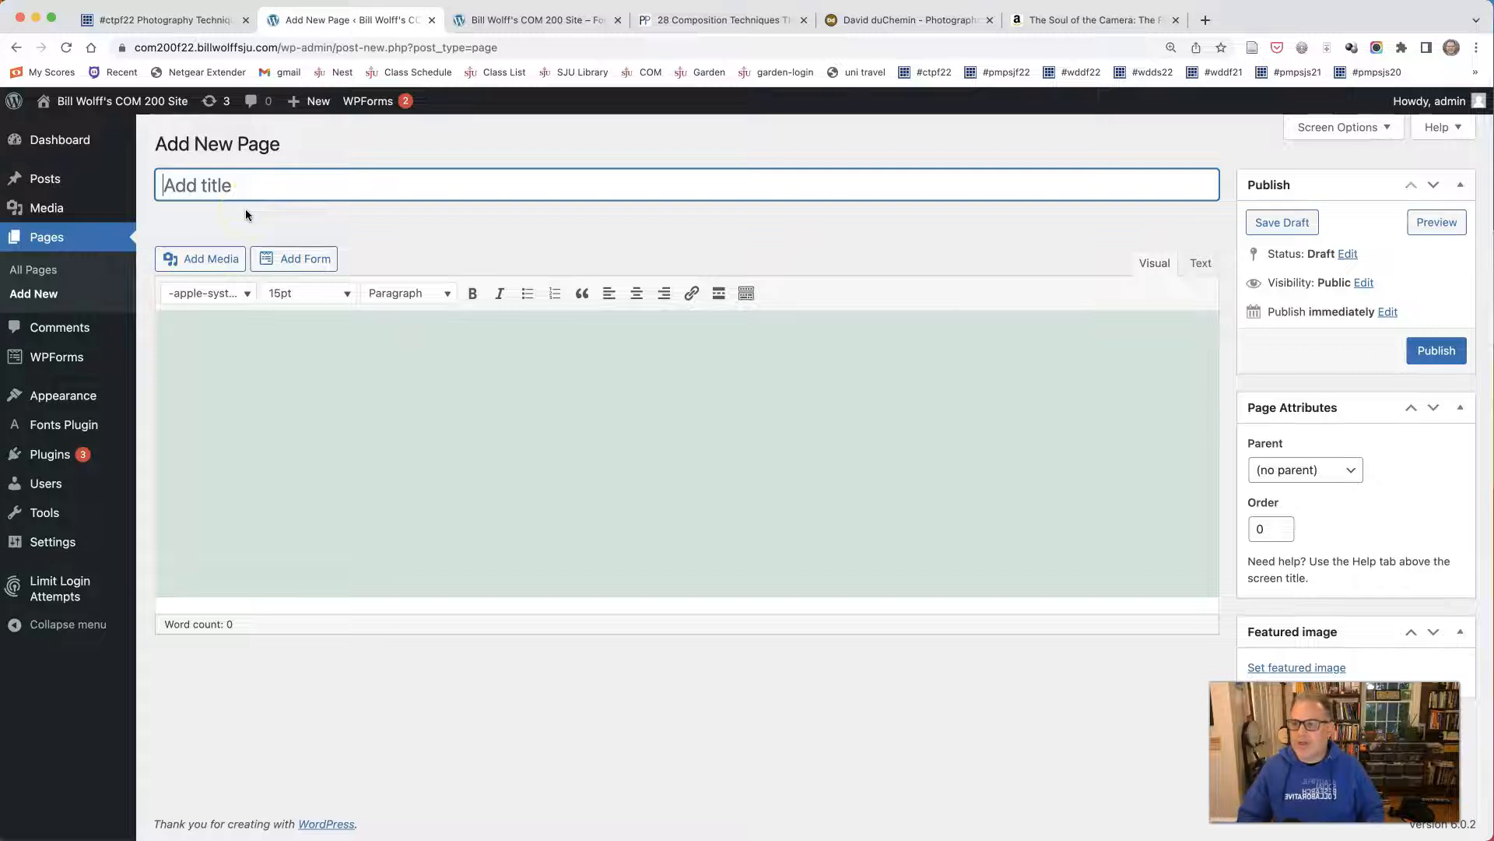
{"action": "type", "text": "Photography"}
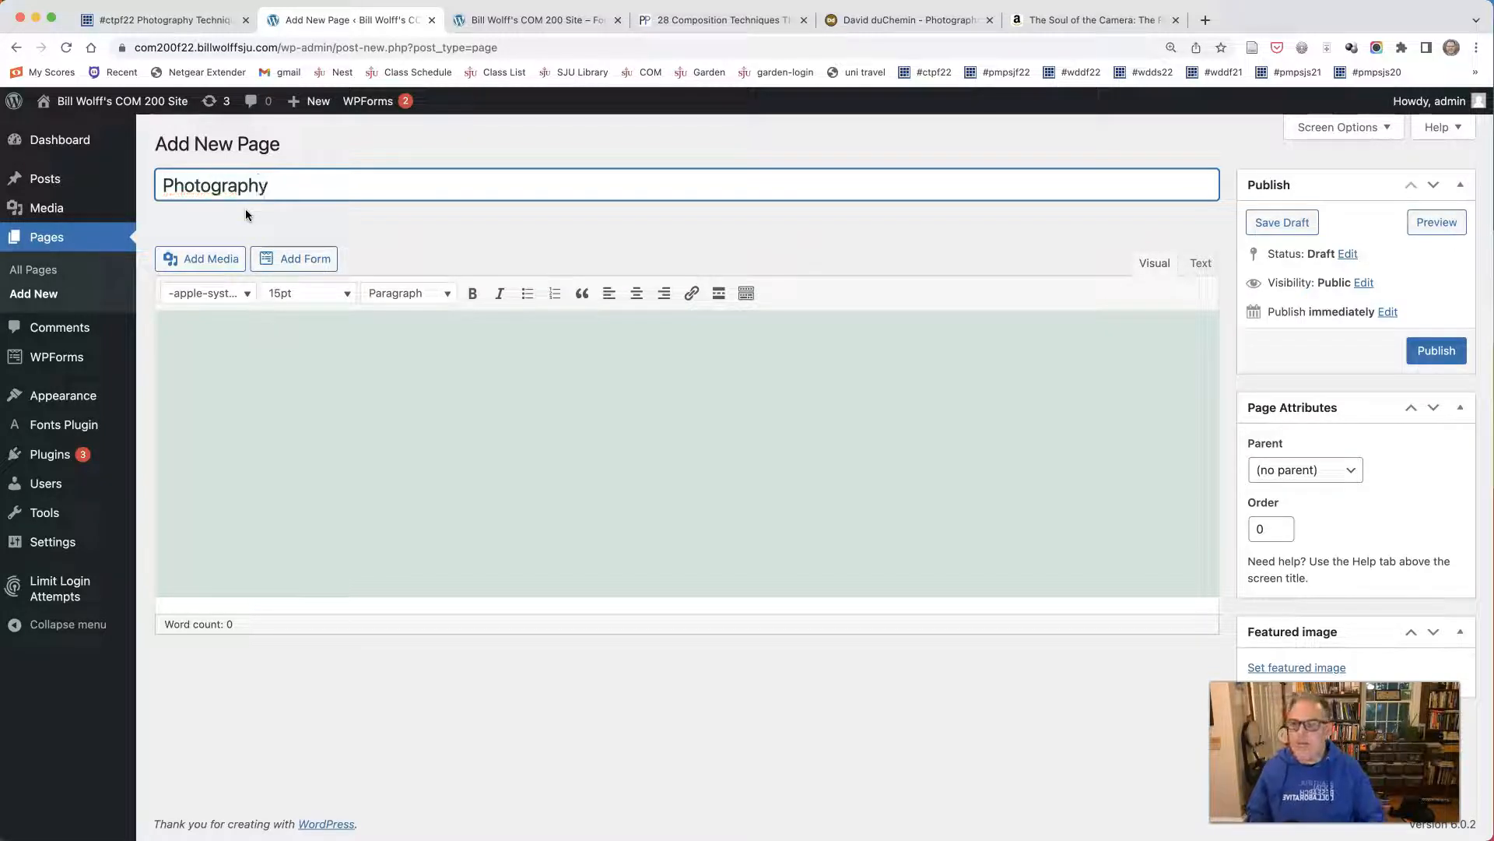
Begin the page body with "This page will showcase some of my photography. Specifically, it will contain images in which I was practices various".
{"action": "left_click", "coordinate": [270, 343]}
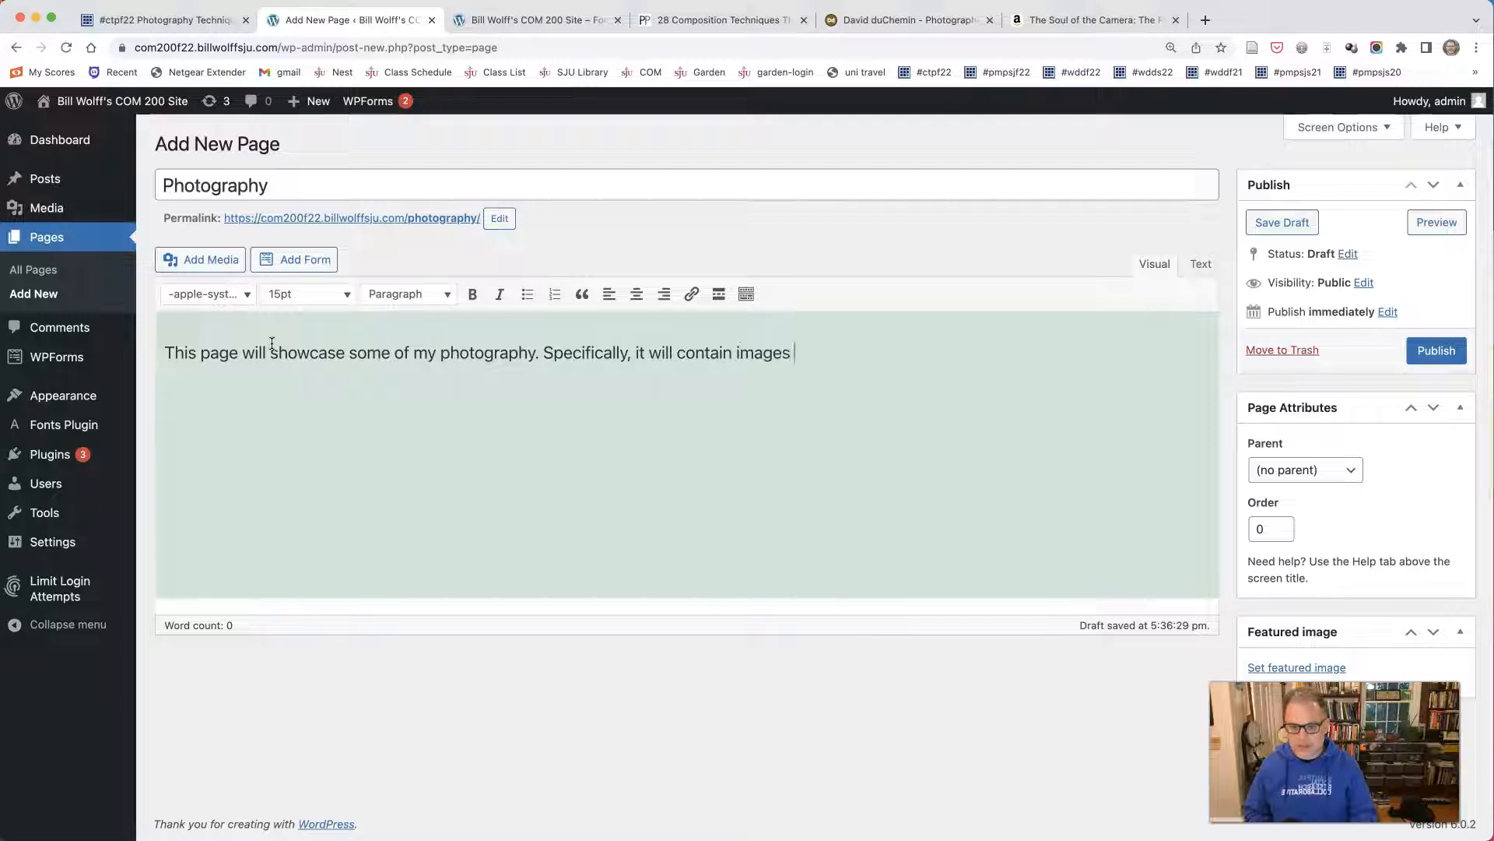
{"action": "type", "text": "nwhich I was practices"}
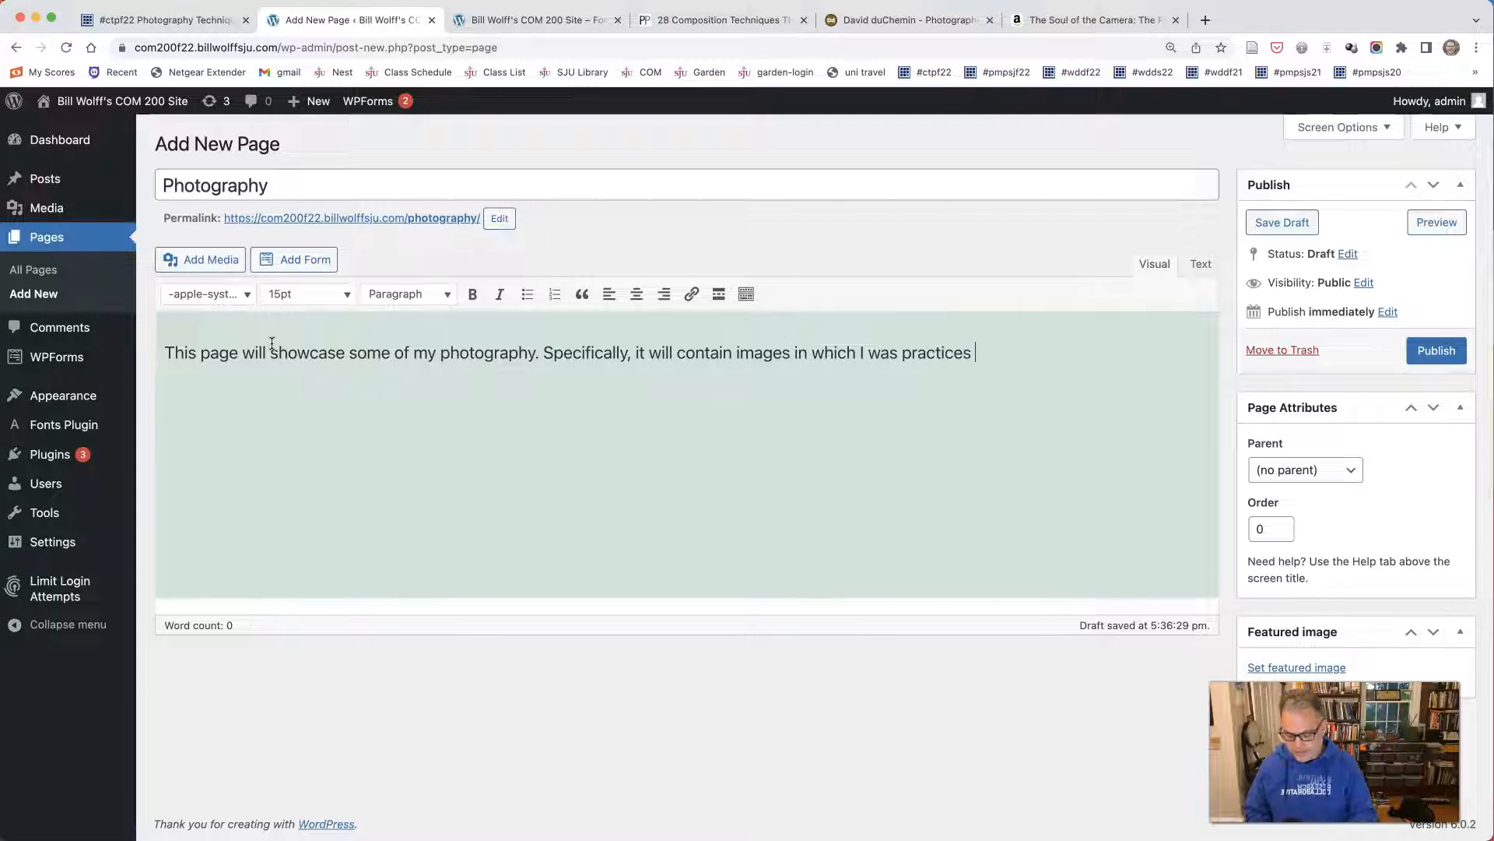
{"action": "type", "text": "ous pho"}
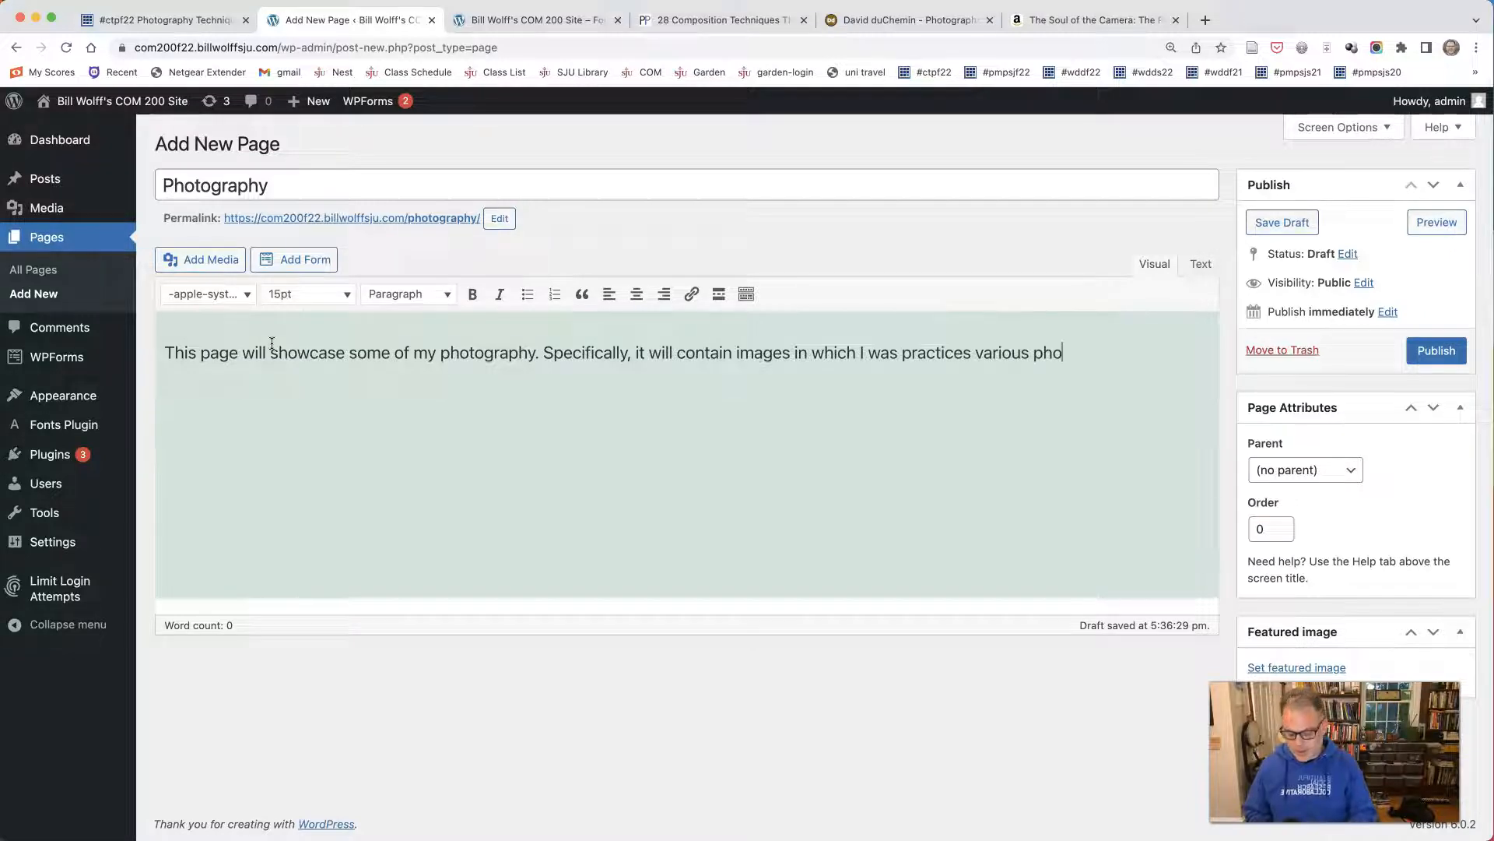
{"action": "key", "text": "BackSpace"}
{"action": "key", "text": "BackSpace"}
{"action": "key", "text": "BackSpace"}
{"action": "key", "text": "BackSpace"}
{"action": "key", "text": "BackSpace"}
{"action": "key", "text": "BackSpace"}
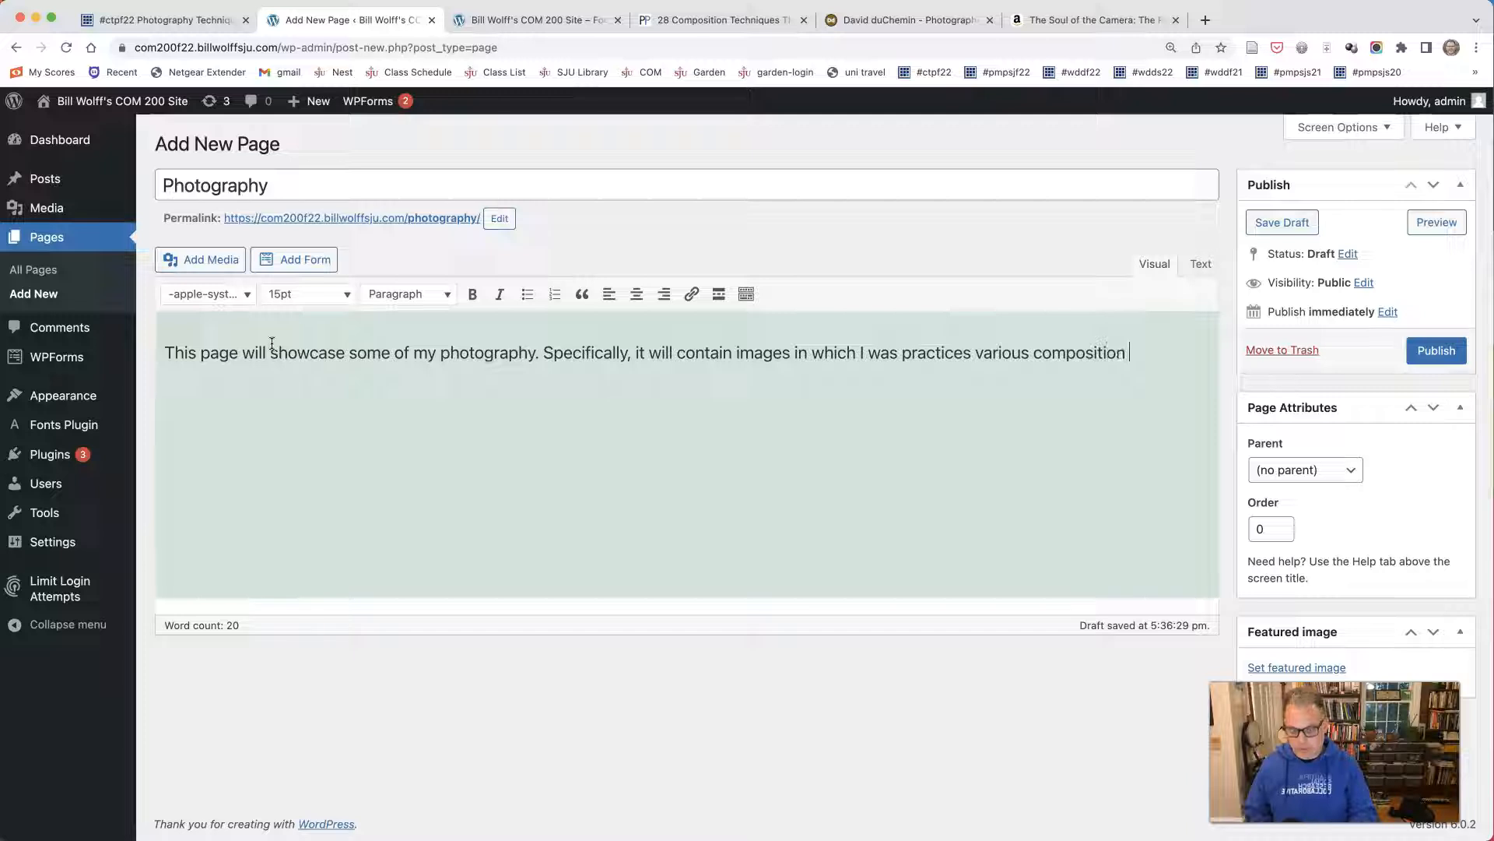
Finish the lead paragraph with "composition techniques and practices making real David duChemin's suggestions for having more soulful images.".
{"action": "type", "text": "composition technique"}
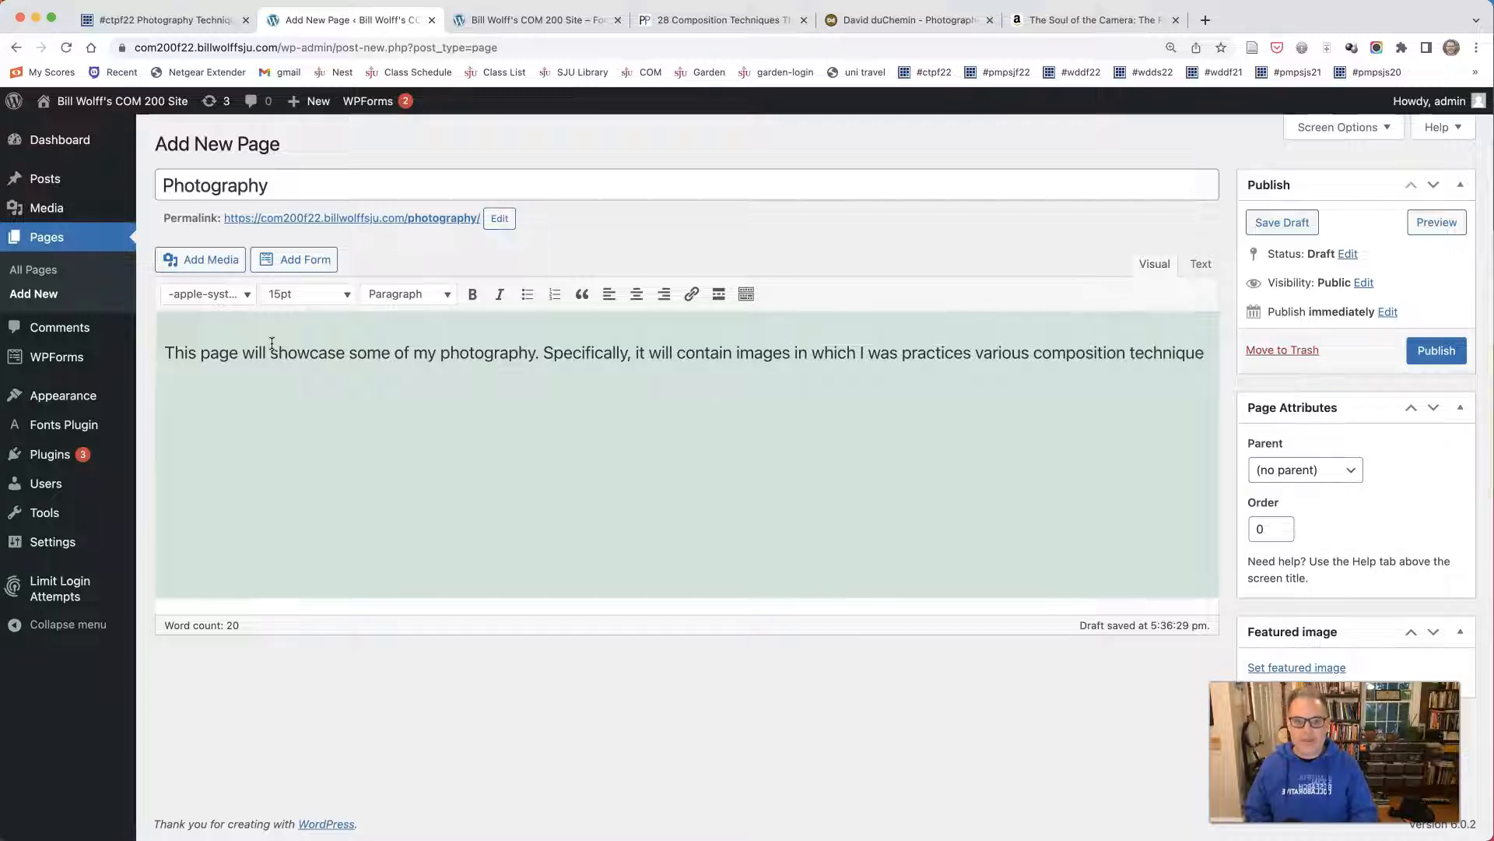
{"action": "type", "text": "s and practices m"}
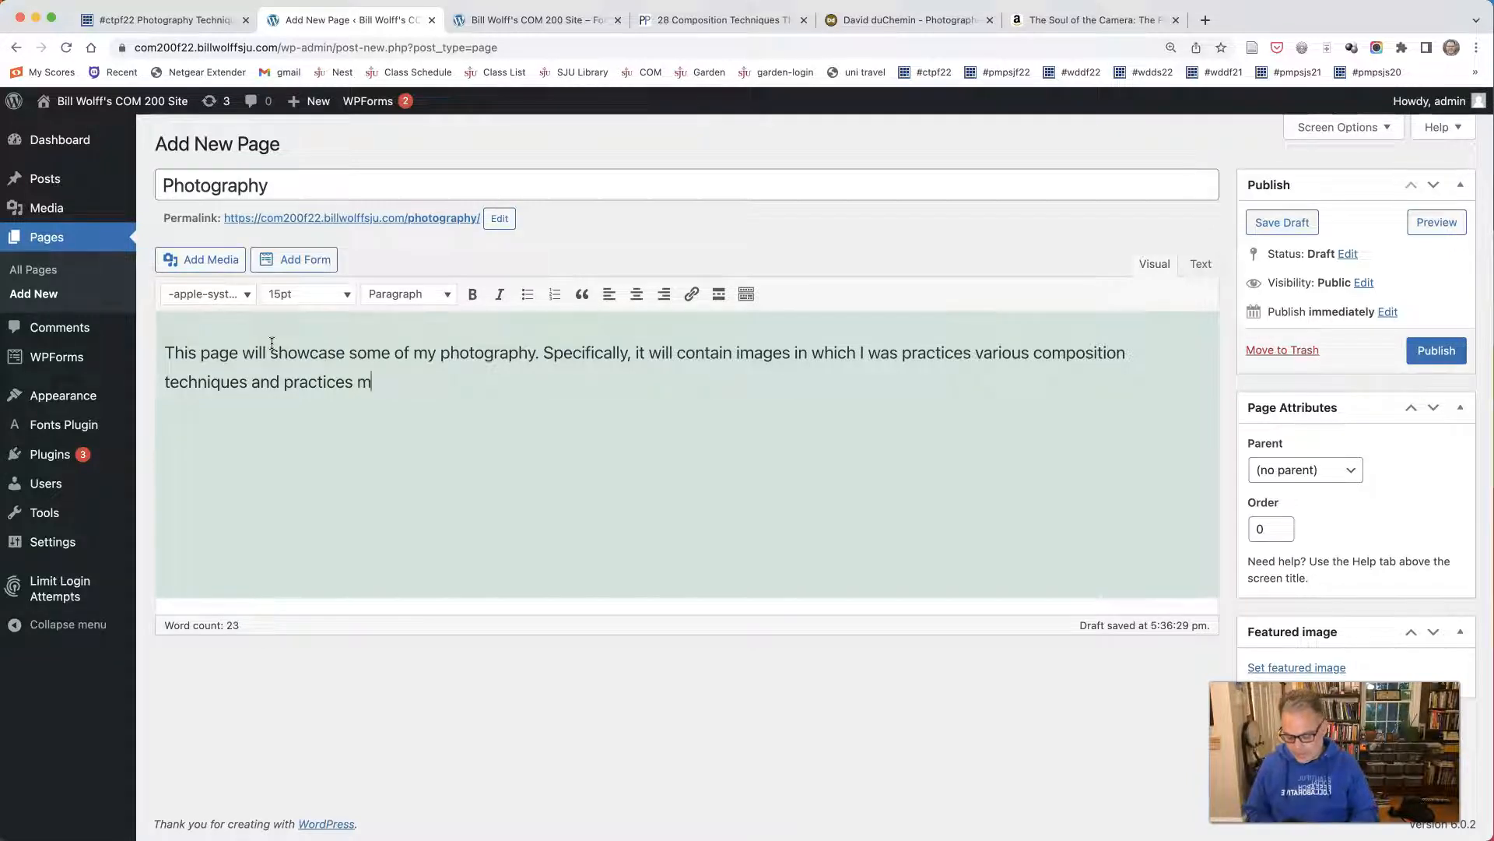
{"action": "type", "text": "g real David duChemin's suggestions for having more soulful images."}
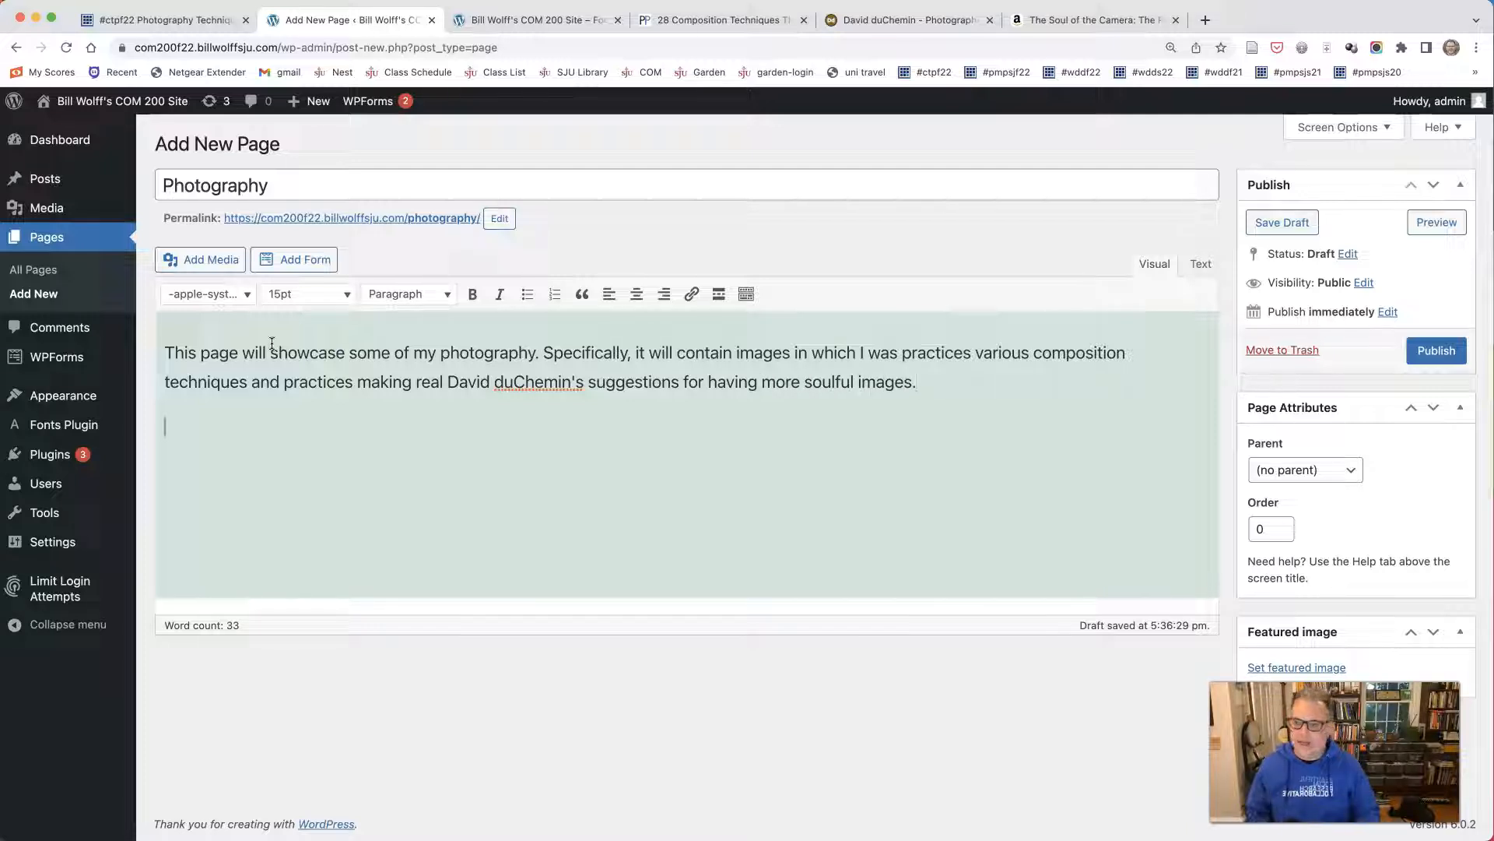
Format the lead paragraph in the Raleway font at 18pt.
{"action": "left_click_drag", "start_coordinate": [956, 381], "coordinate": [144, 356]}
{"action": "left_click", "coordinate": [221, 294]}
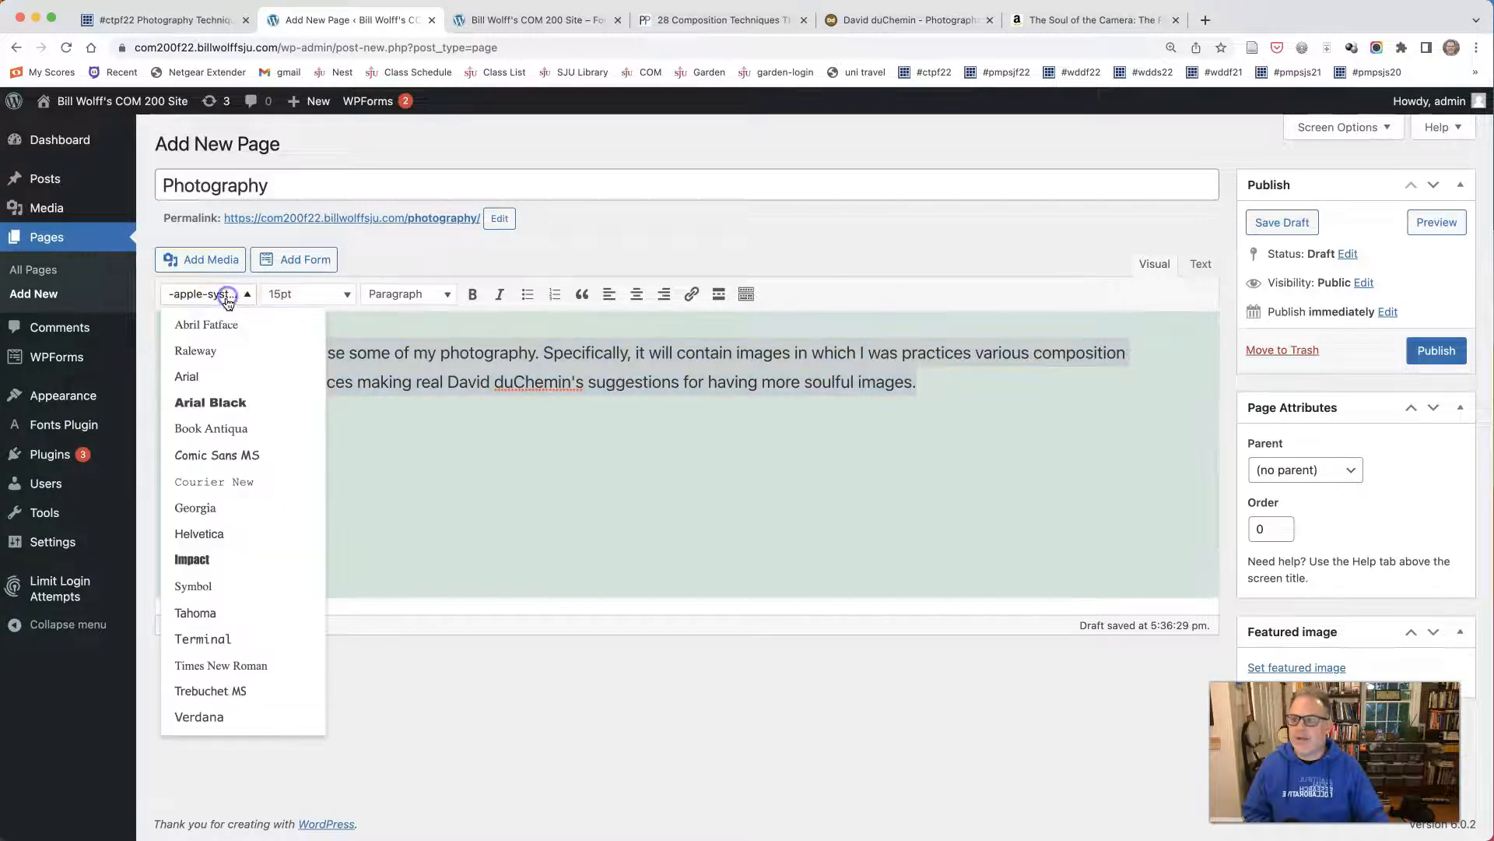
{"action": "left_click", "coordinate": [224, 344]}
{"action": "left_click", "coordinate": [343, 294]}
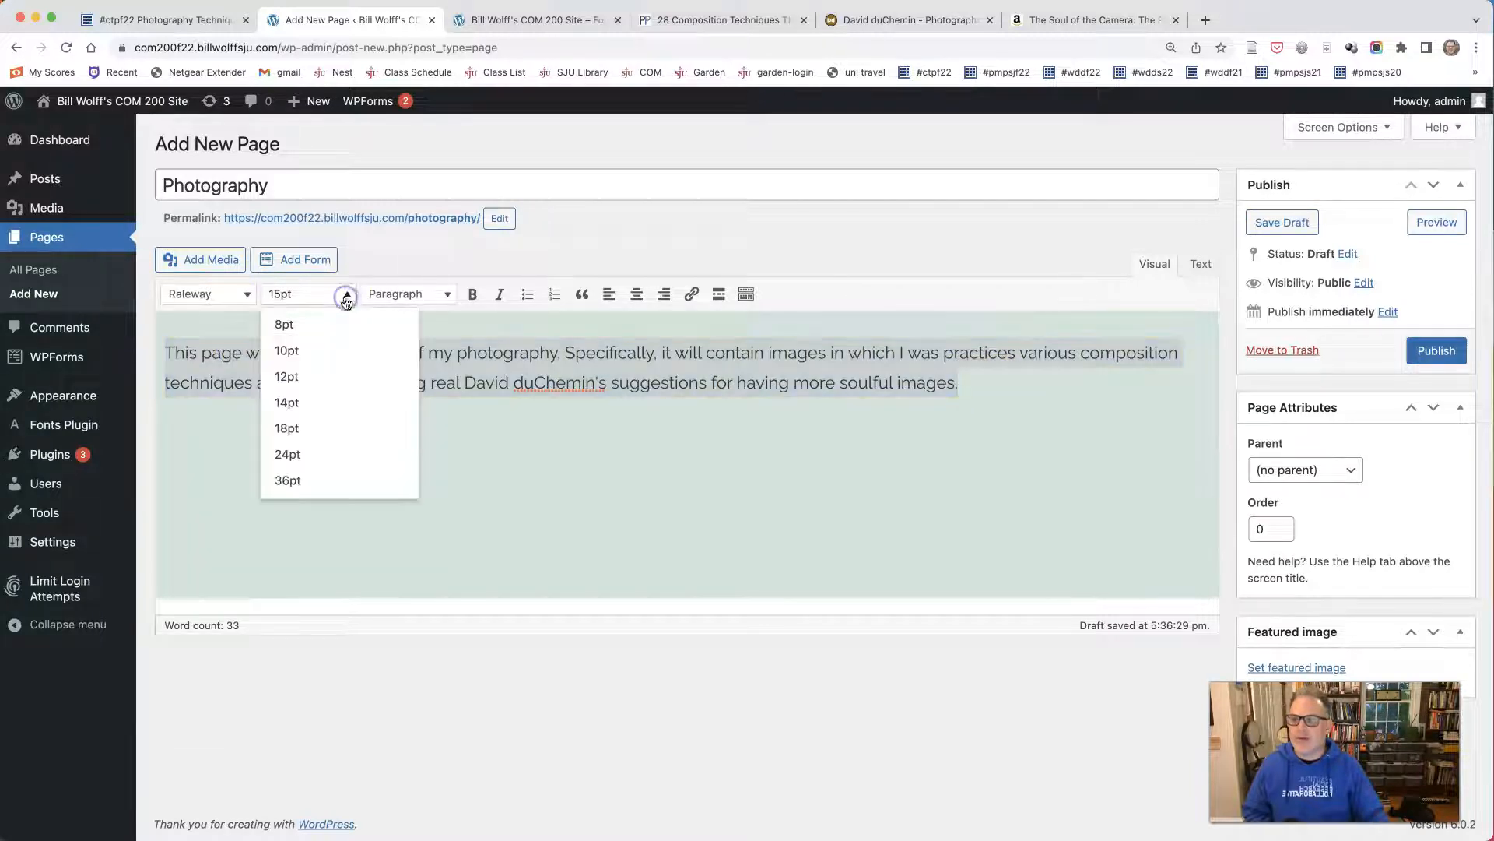
{"action": "left_click", "coordinate": [313, 425]}
{"action": "left_click", "coordinate": [395, 436]}
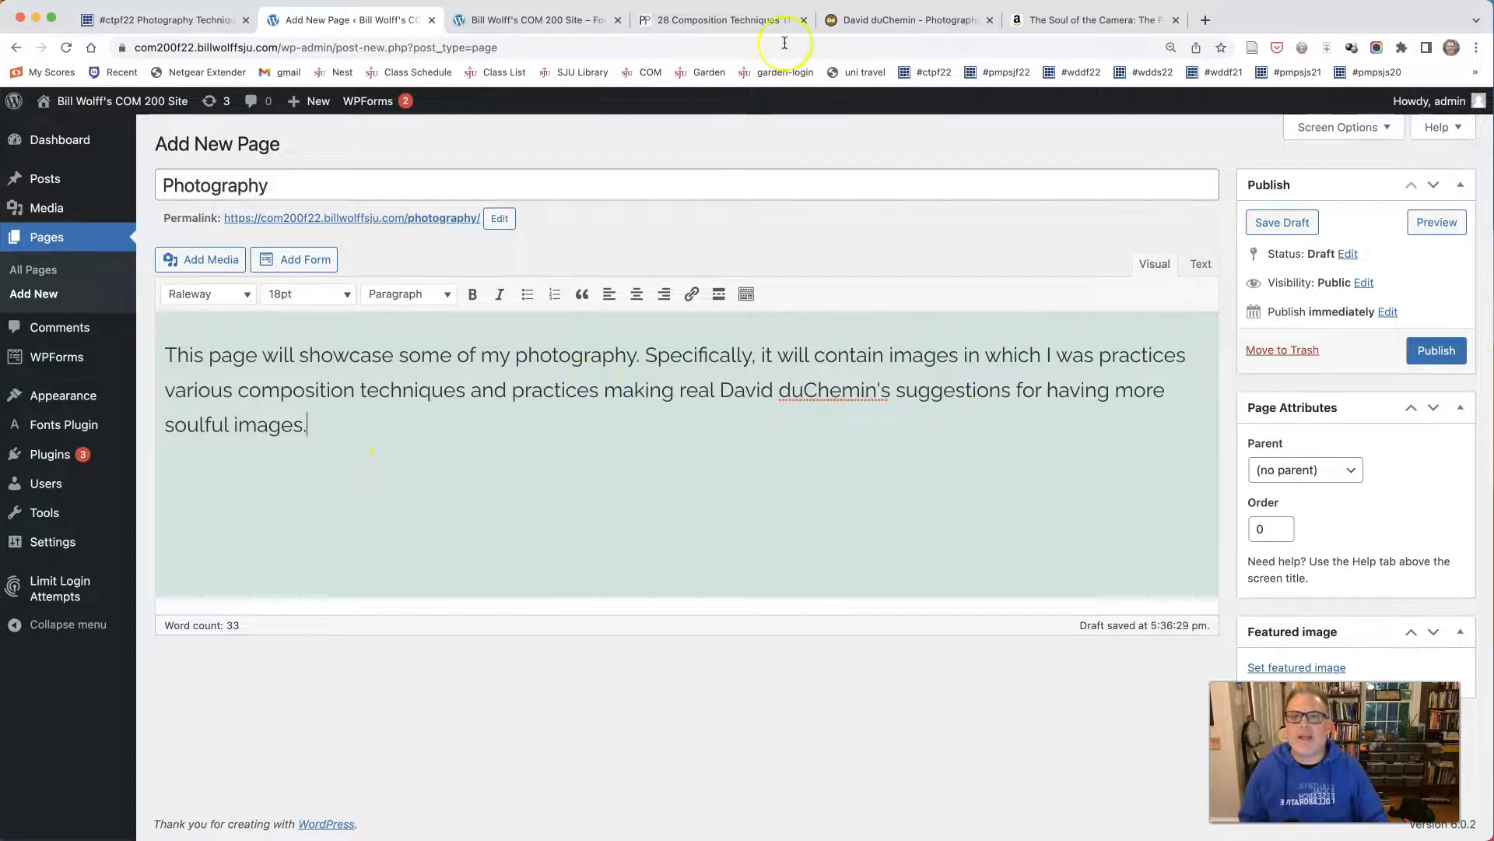
Try to link the words "composition techniques" in the lead paragraph to the address of PetaPixel's 28 Composition Techniques article.
{"action": "left_click", "coordinate": [734, 21]}
{"action": "left_click", "coordinate": [515, 50]}
{"action": "right_click", "coordinate": [515, 49]}
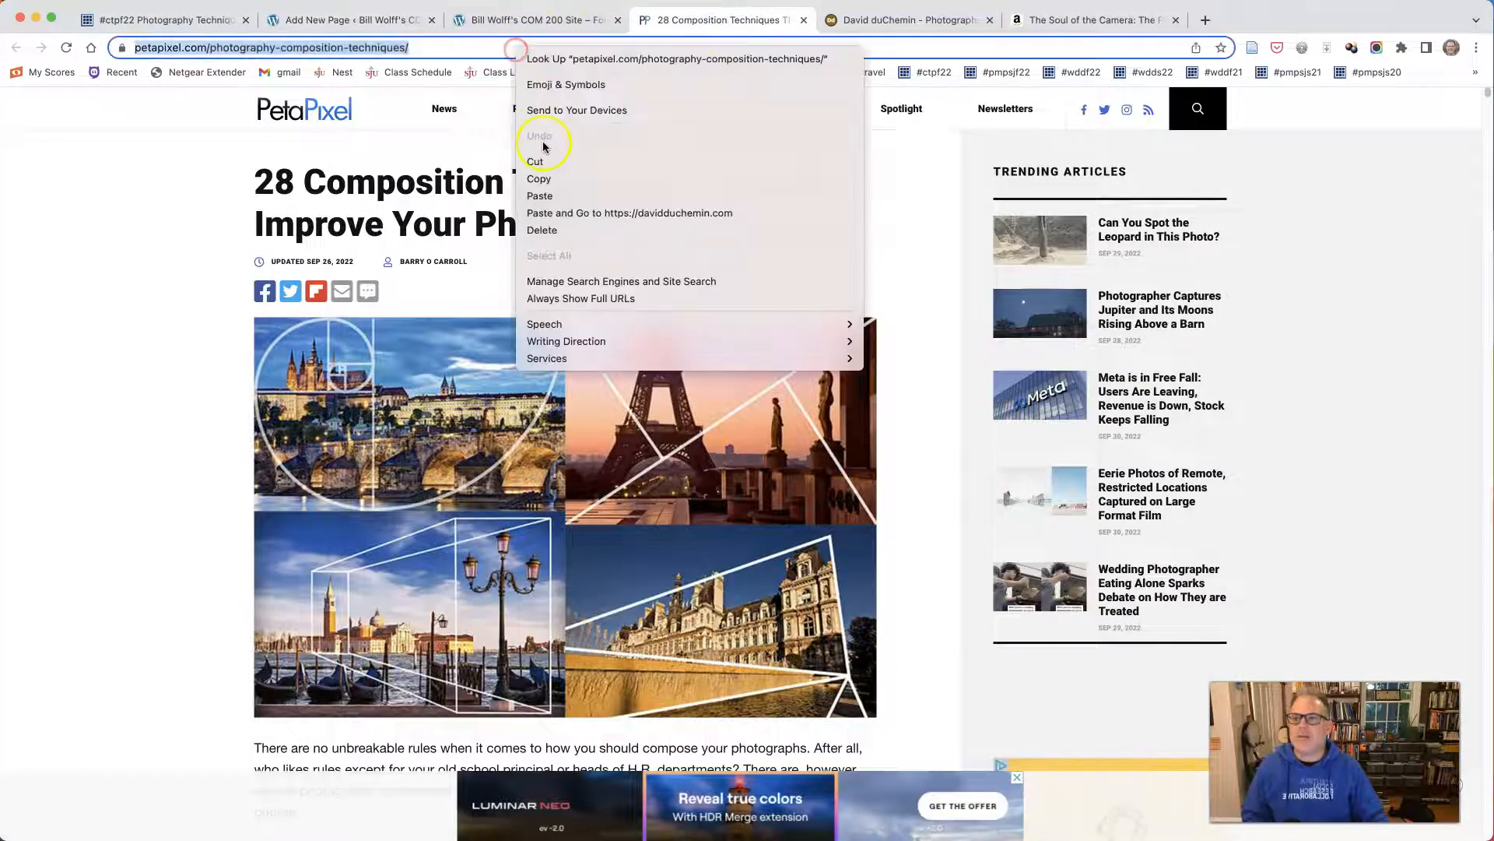
{"action": "left_click", "coordinate": [545, 178]}
{"action": "left_click", "coordinate": [375, 22]}
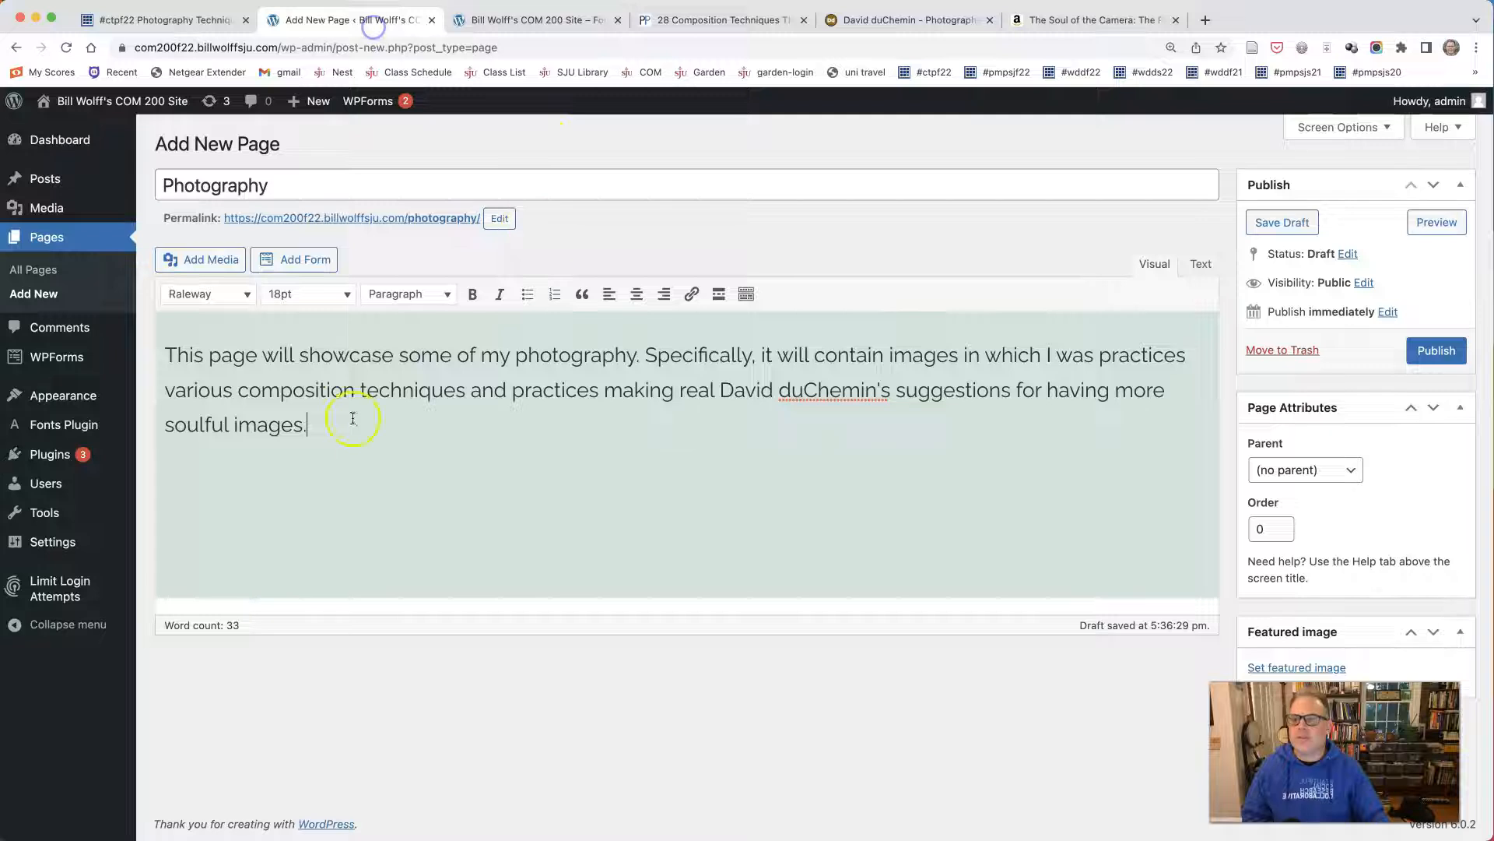
{"action": "left_click_drag", "start_coordinate": [238, 388], "coordinate": [466, 390]}
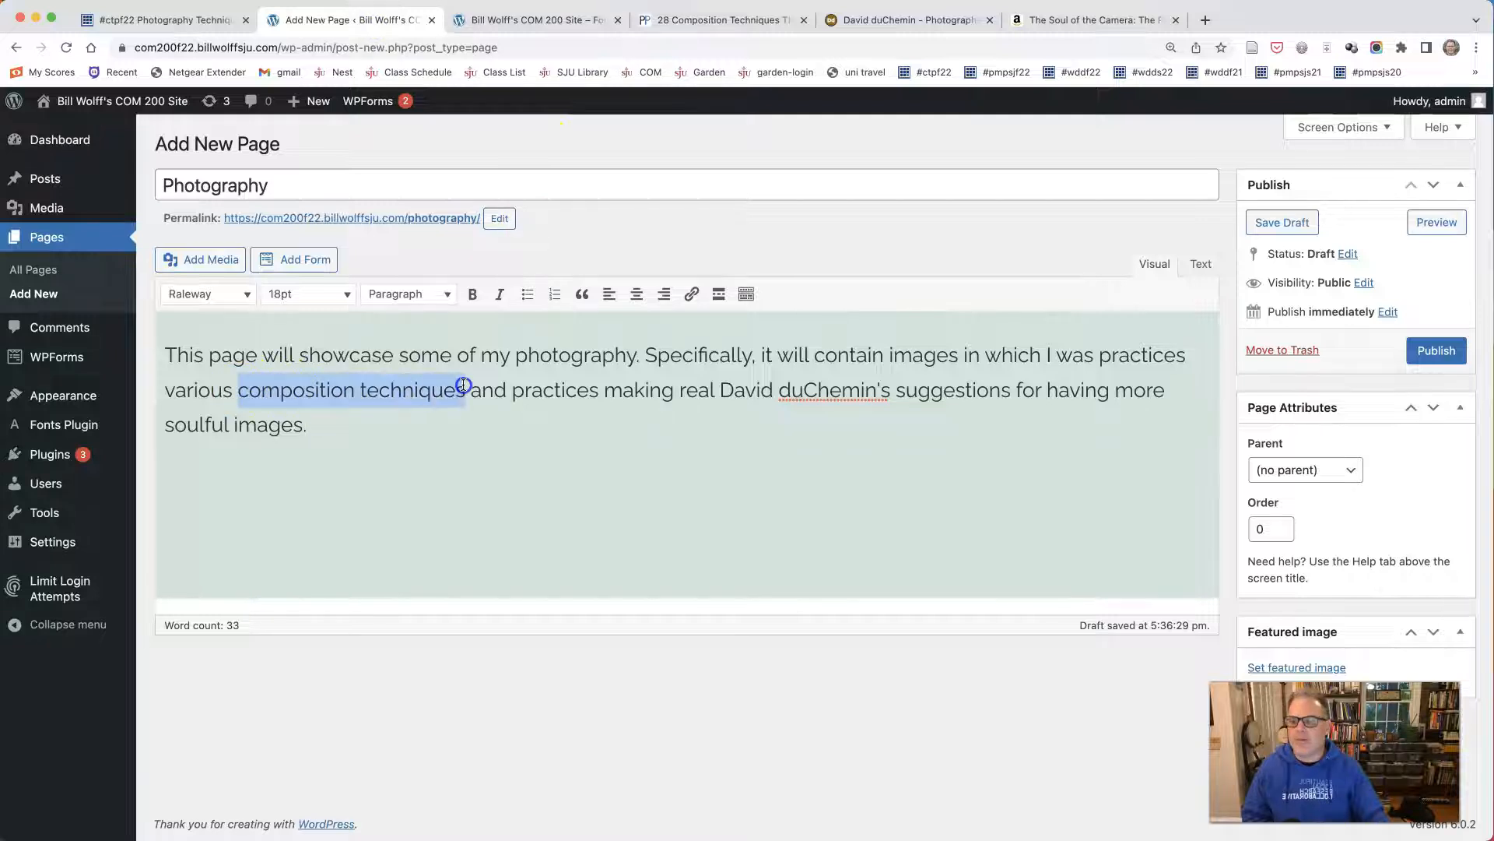
{"action": "left_click", "coordinate": [691, 293]}
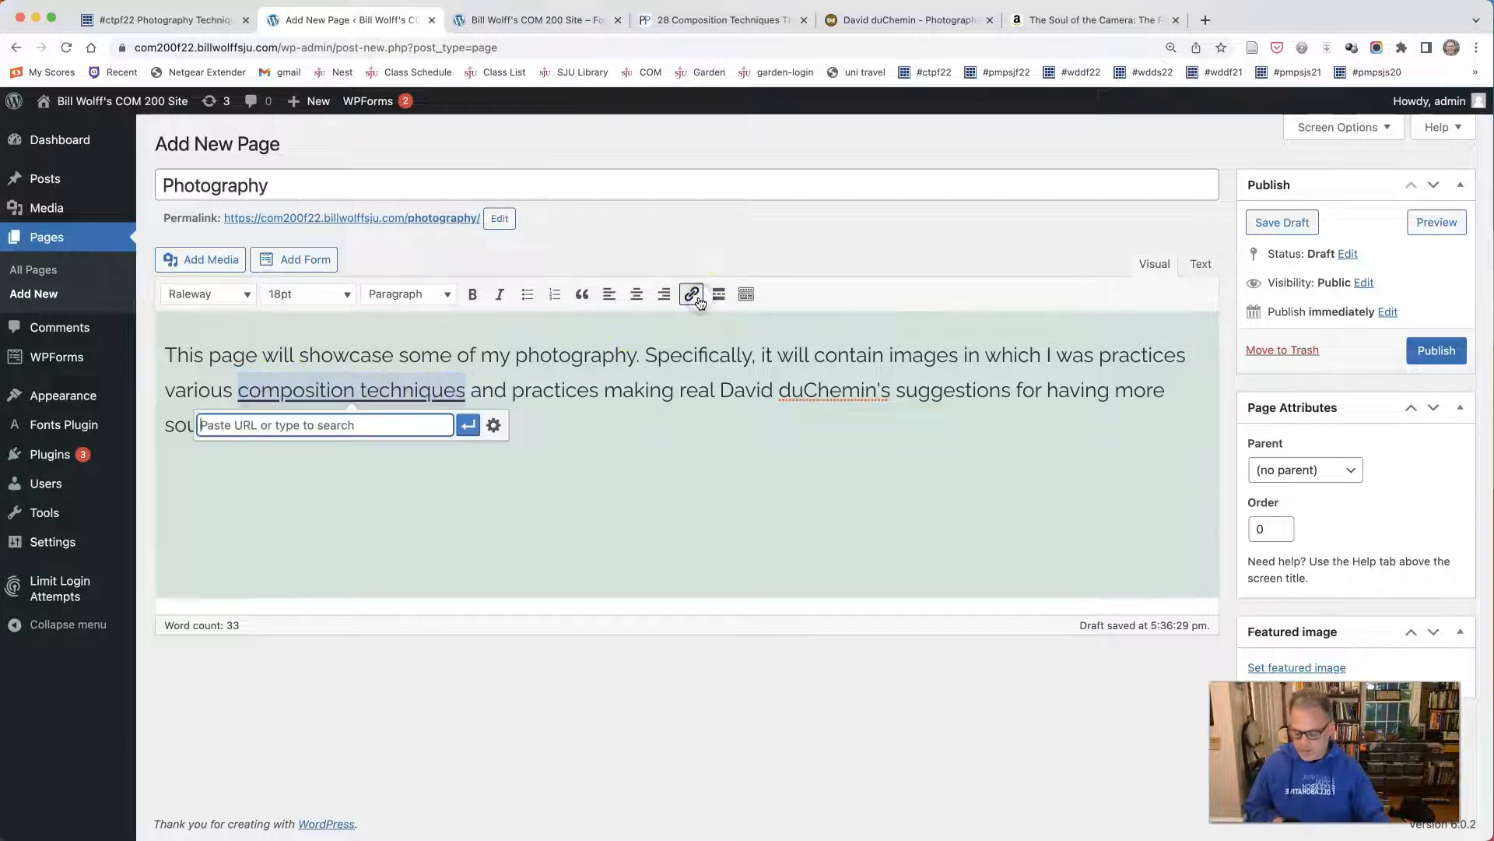
{"action": "key", "text": "super+v"}
{"action": "left_click", "coordinate": [661, 446]}
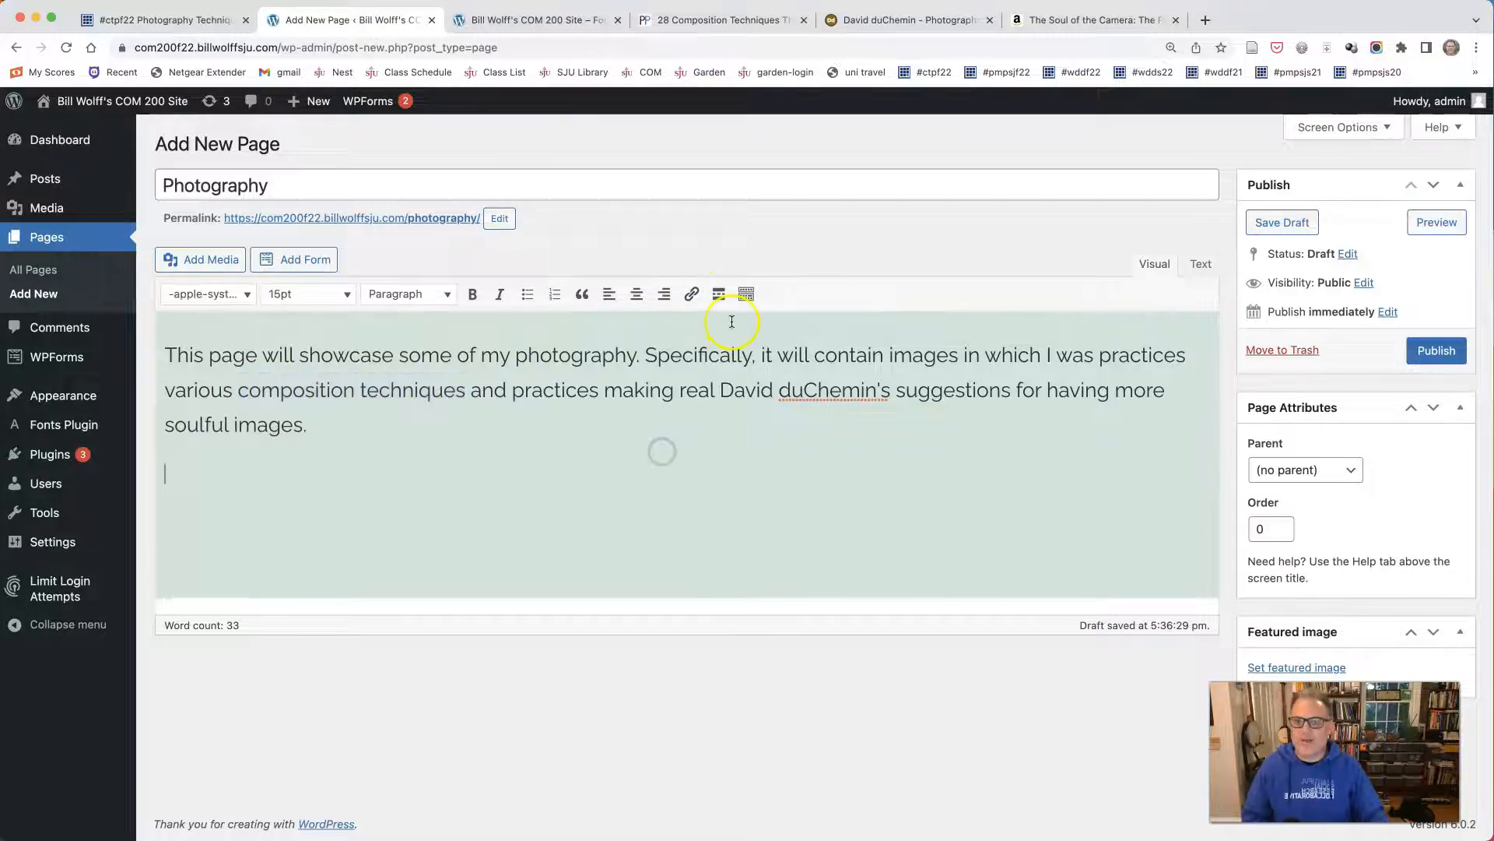
Show the page editor's additional row of formatting tools.
{"action": "left_click", "coordinate": [746, 294]}
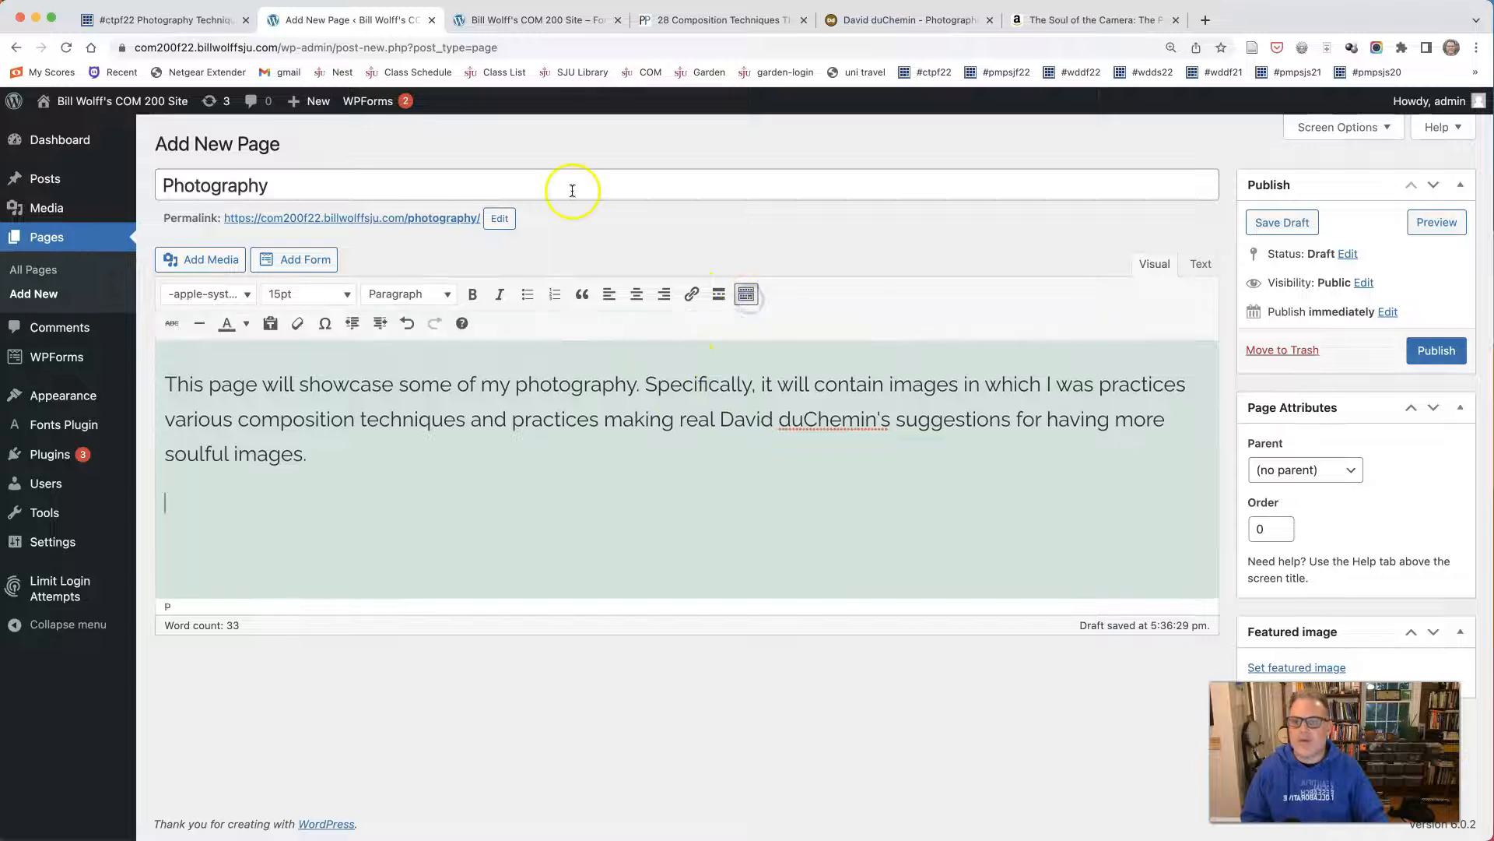
{"action": "left_click", "coordinate": [862, 22]}
{"action": "right_click", "coordinate": [232, 46]}
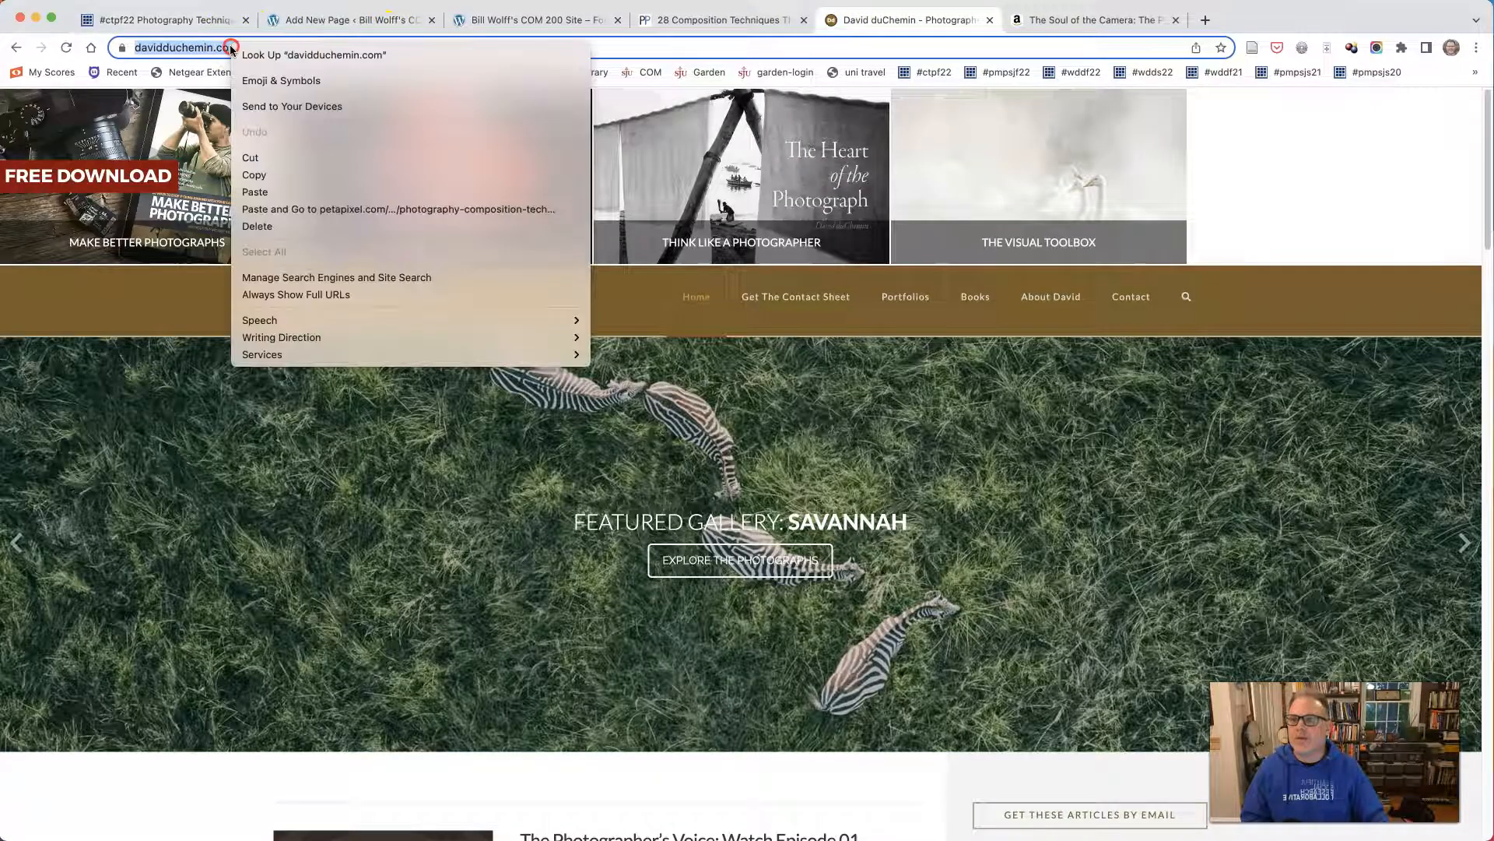
{"action": "left_click", "coordinate": [240, 176]}
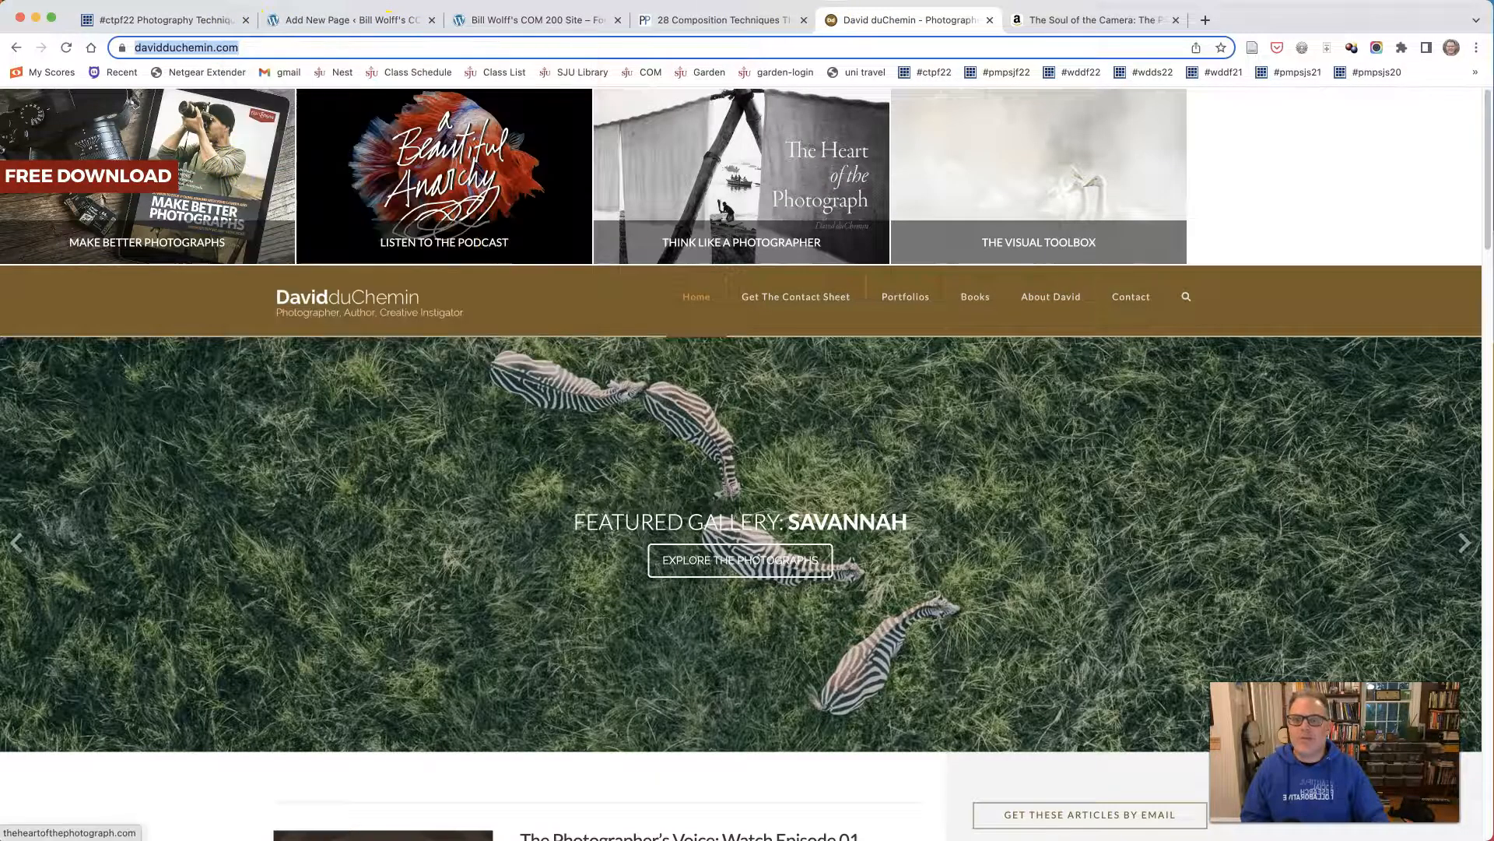
{"action": "left_click", "coordinate": [335, 20]}
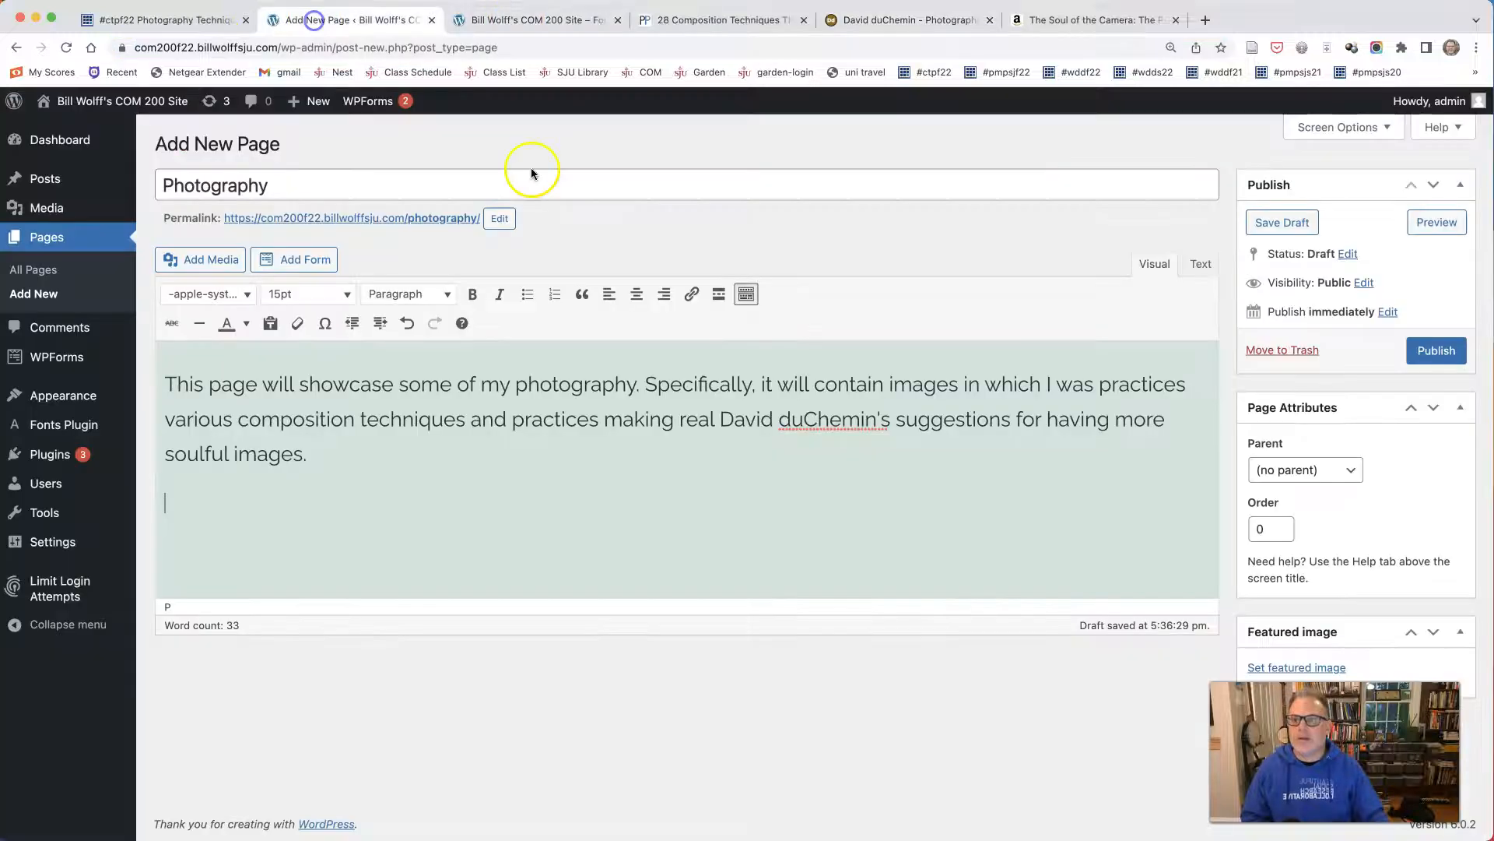
{"action": "left_click_drag", "start_coordinate": [720, 420], "coordinate": [878, 424]}
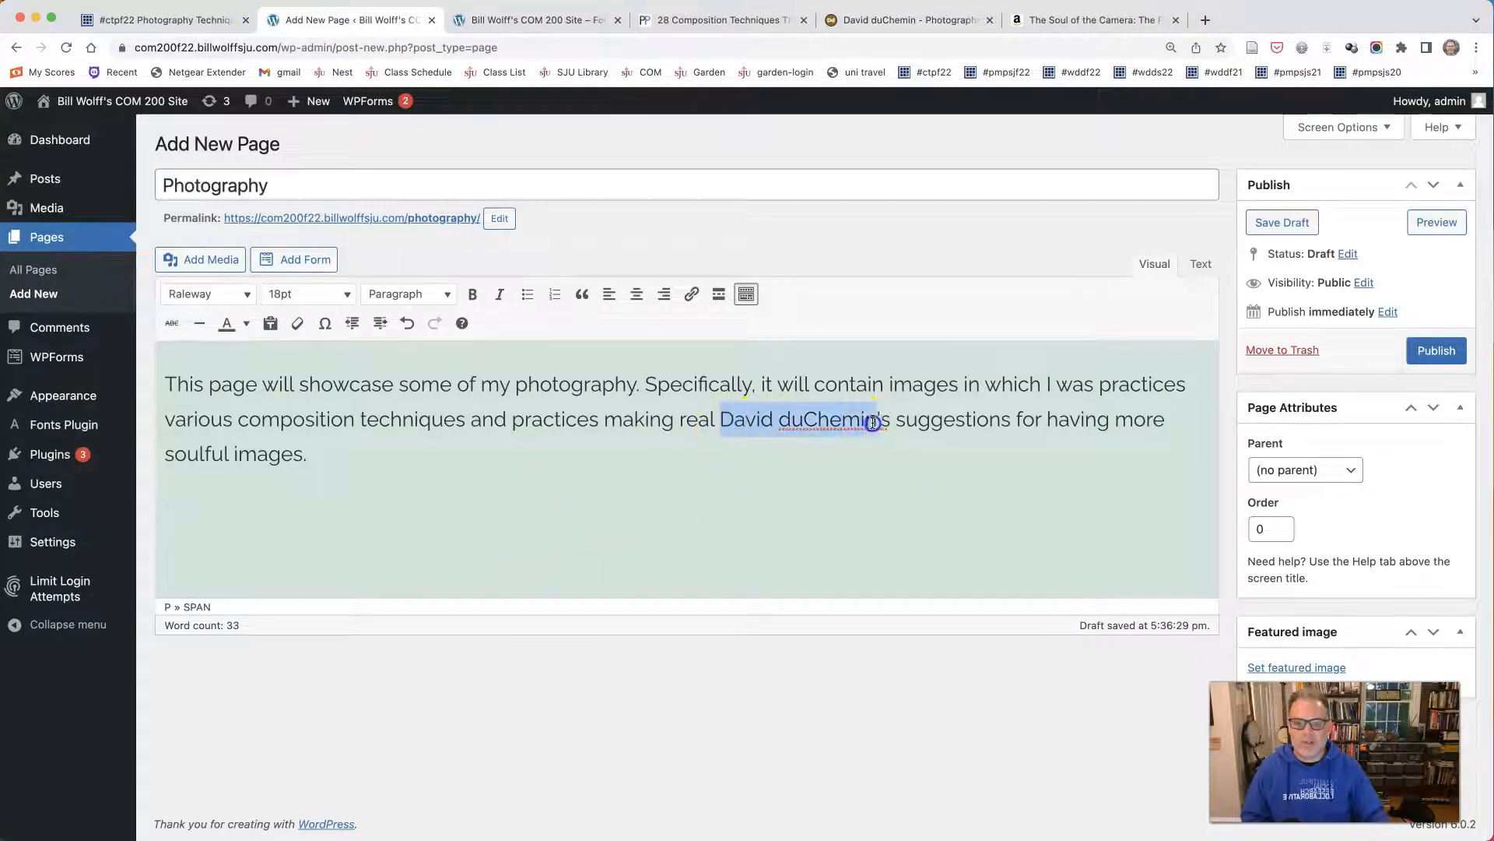
{"action": "left_click", "coordinate": [692, 294]}
{"action": "key", "text": "ctrl+v"}
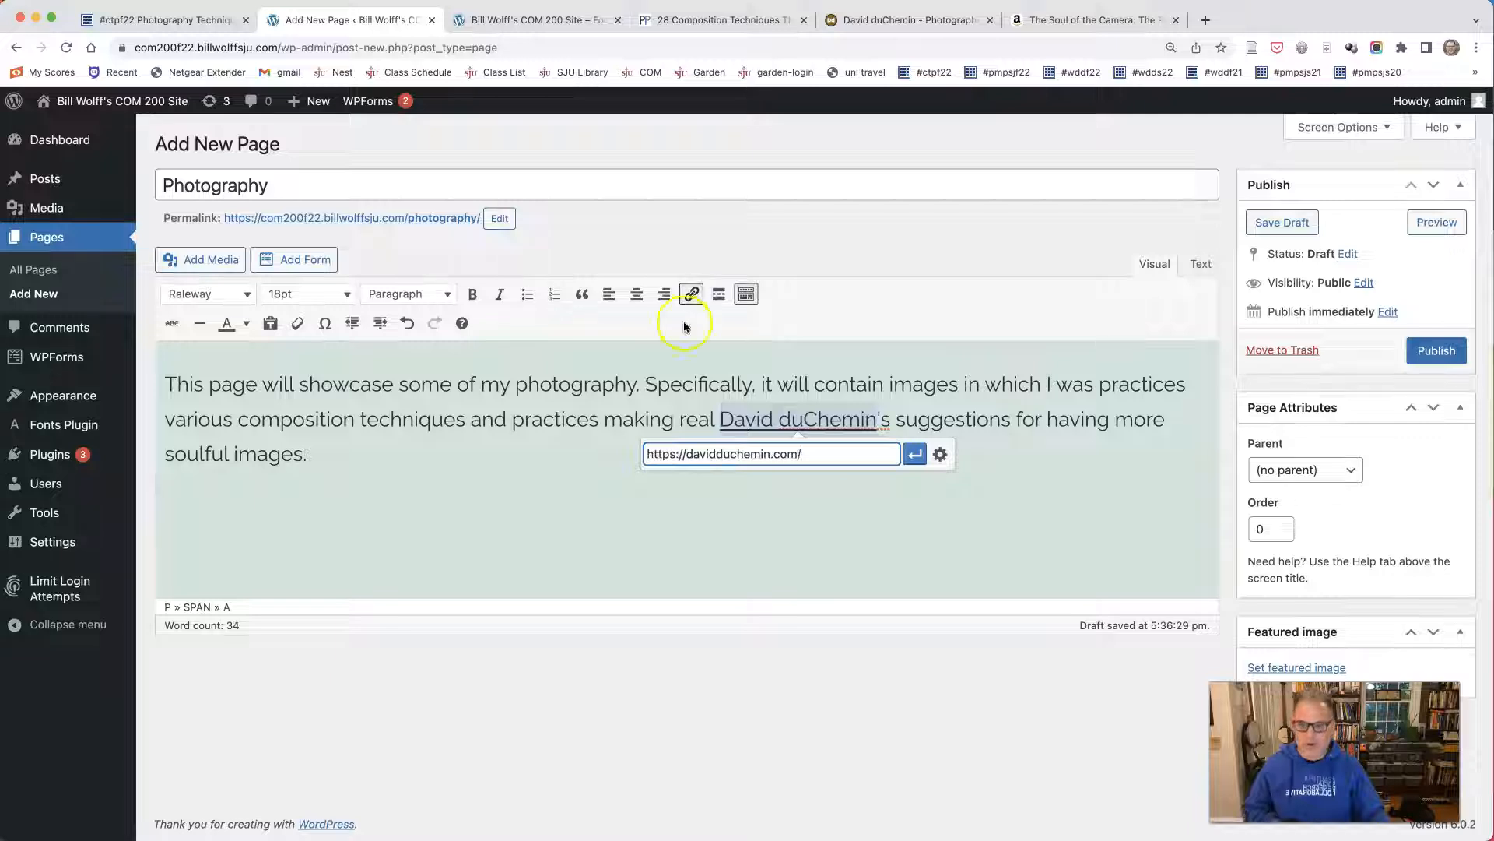
{"action": "left_click", "coordinate": [914, 457]}
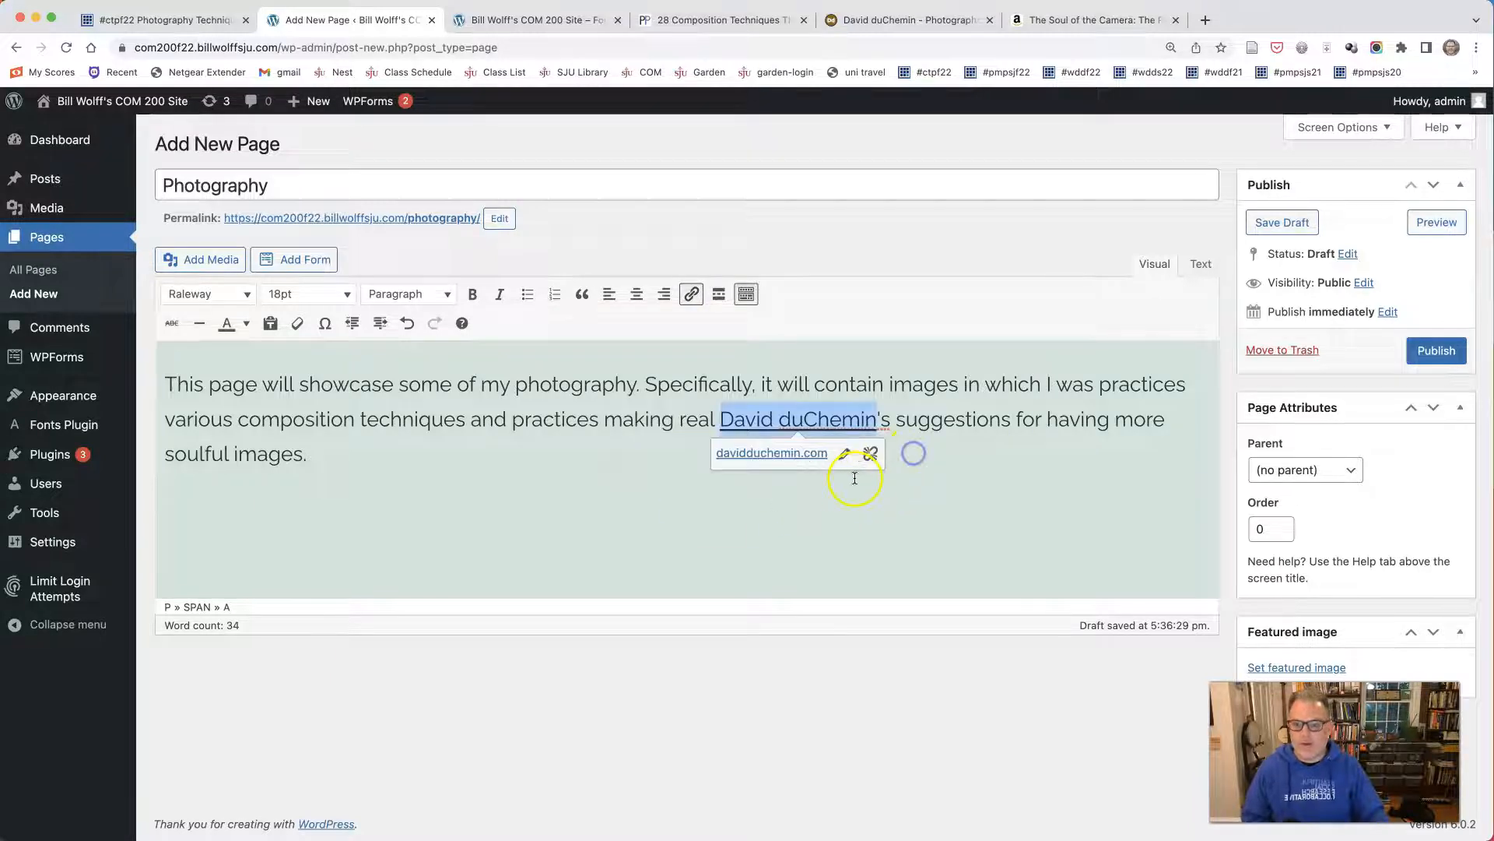
{"action": "left_click", "coordinate": [924, 477]}
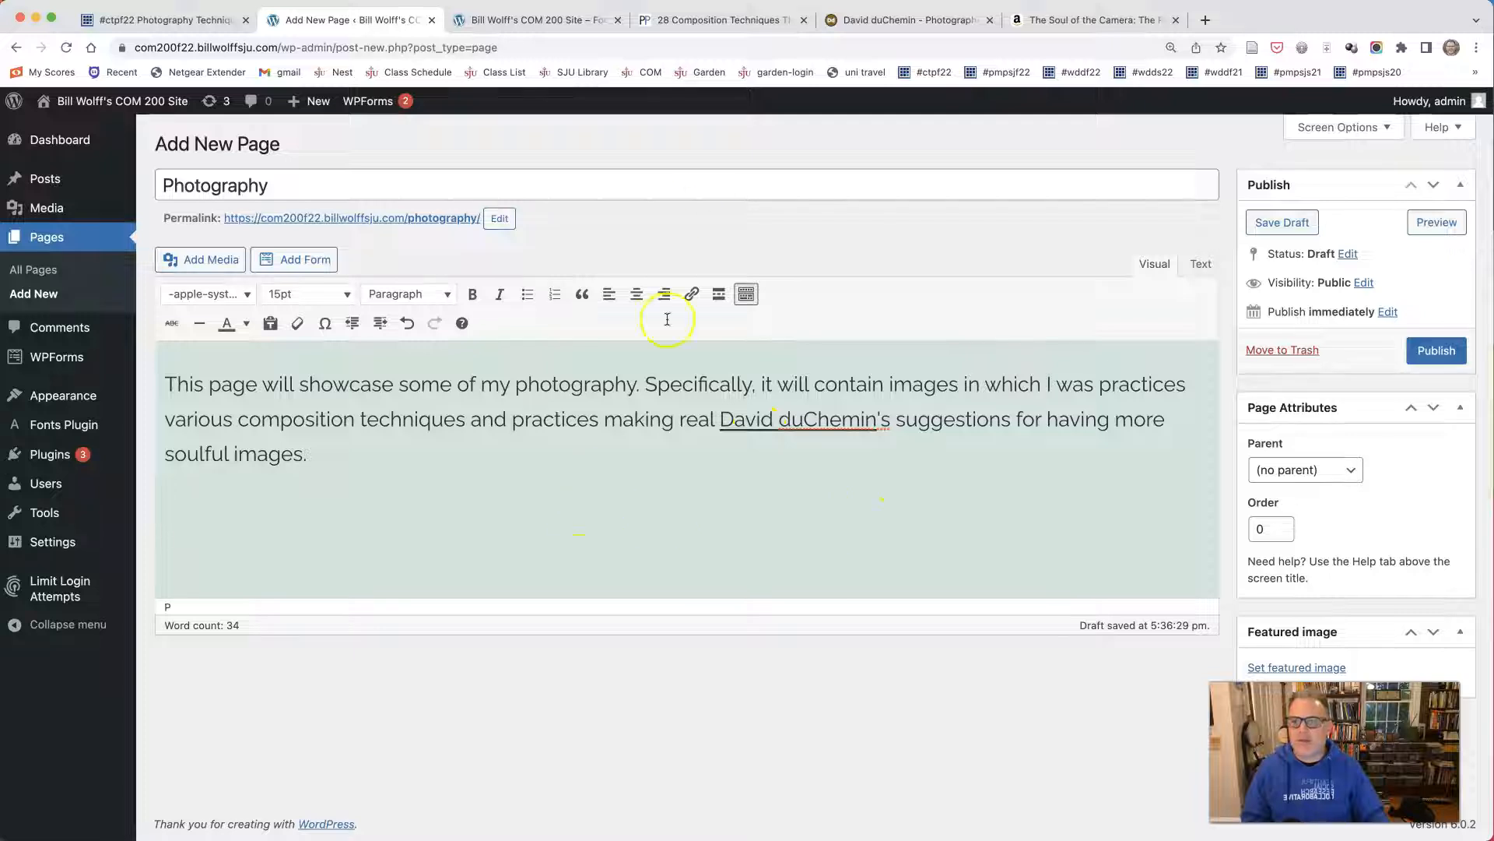
{"action": "left_click", "coordinate": [1035, 20]}
{"action": "left_click", "coordinate": [358, 47]}
{"action": "right_click", "coordinate": [359, 48]}
{"action": "left_click", "coordinate": [378, 175]}
{"action": "left_click", "coordinate": [556, 48]}
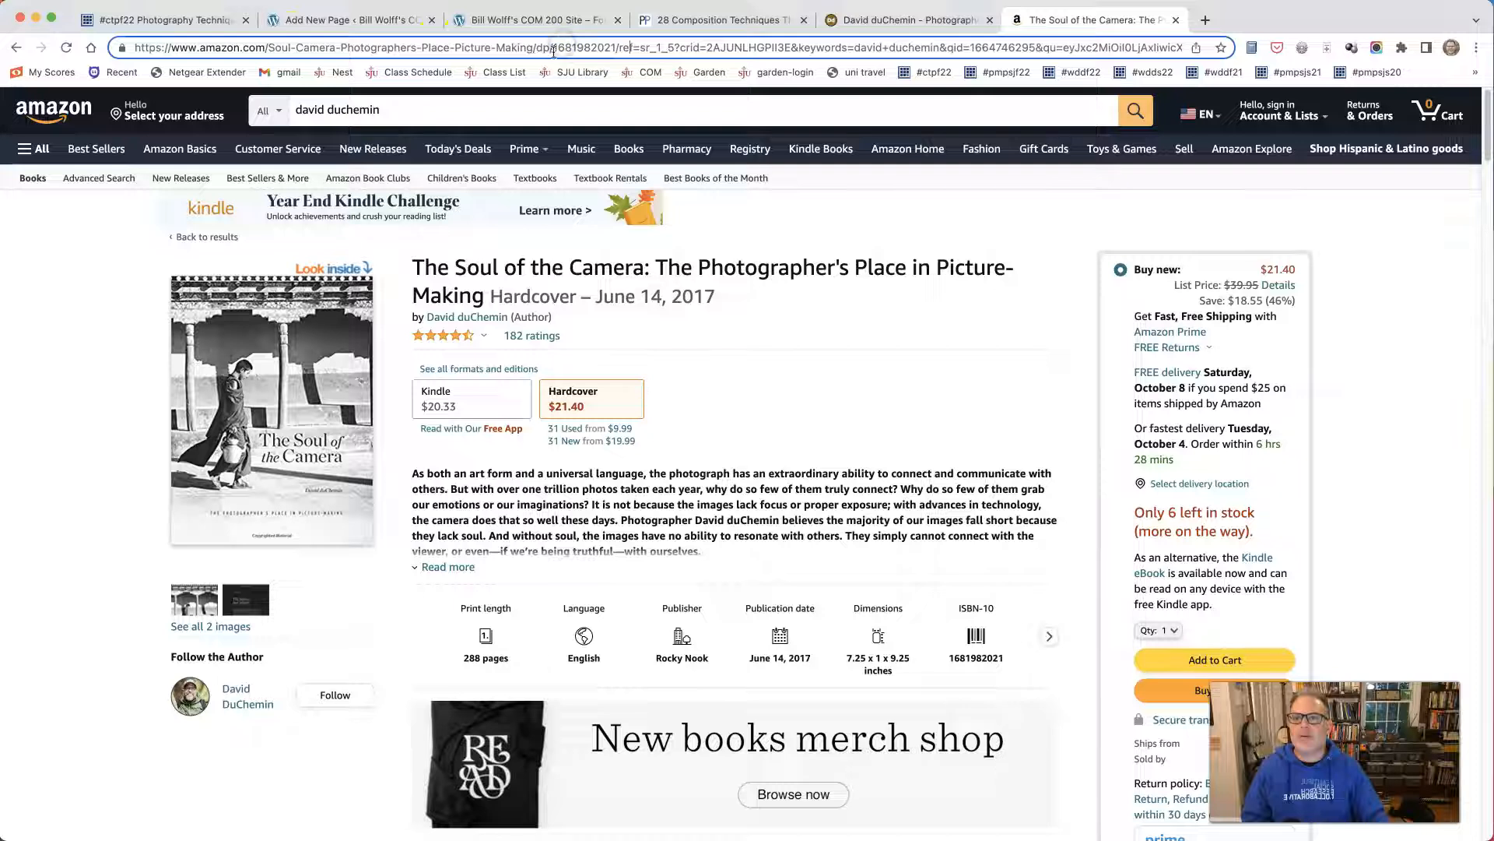
{"action": "left_click_drag", "start_coordinate": [616, 47], "coordinate": [1263, 56]}
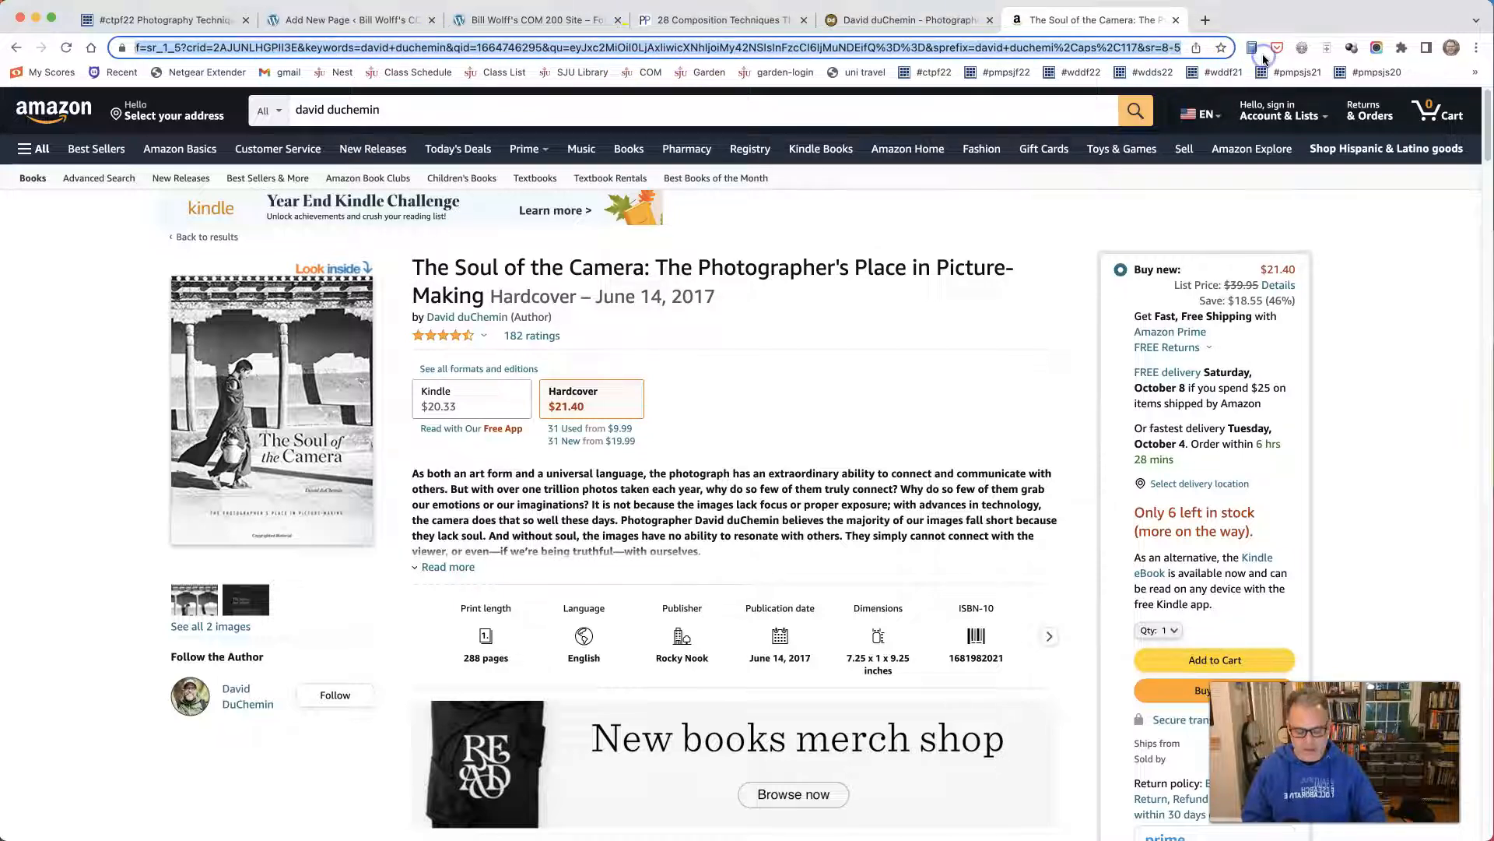
{"action": "key", "text": "BackSpace"}
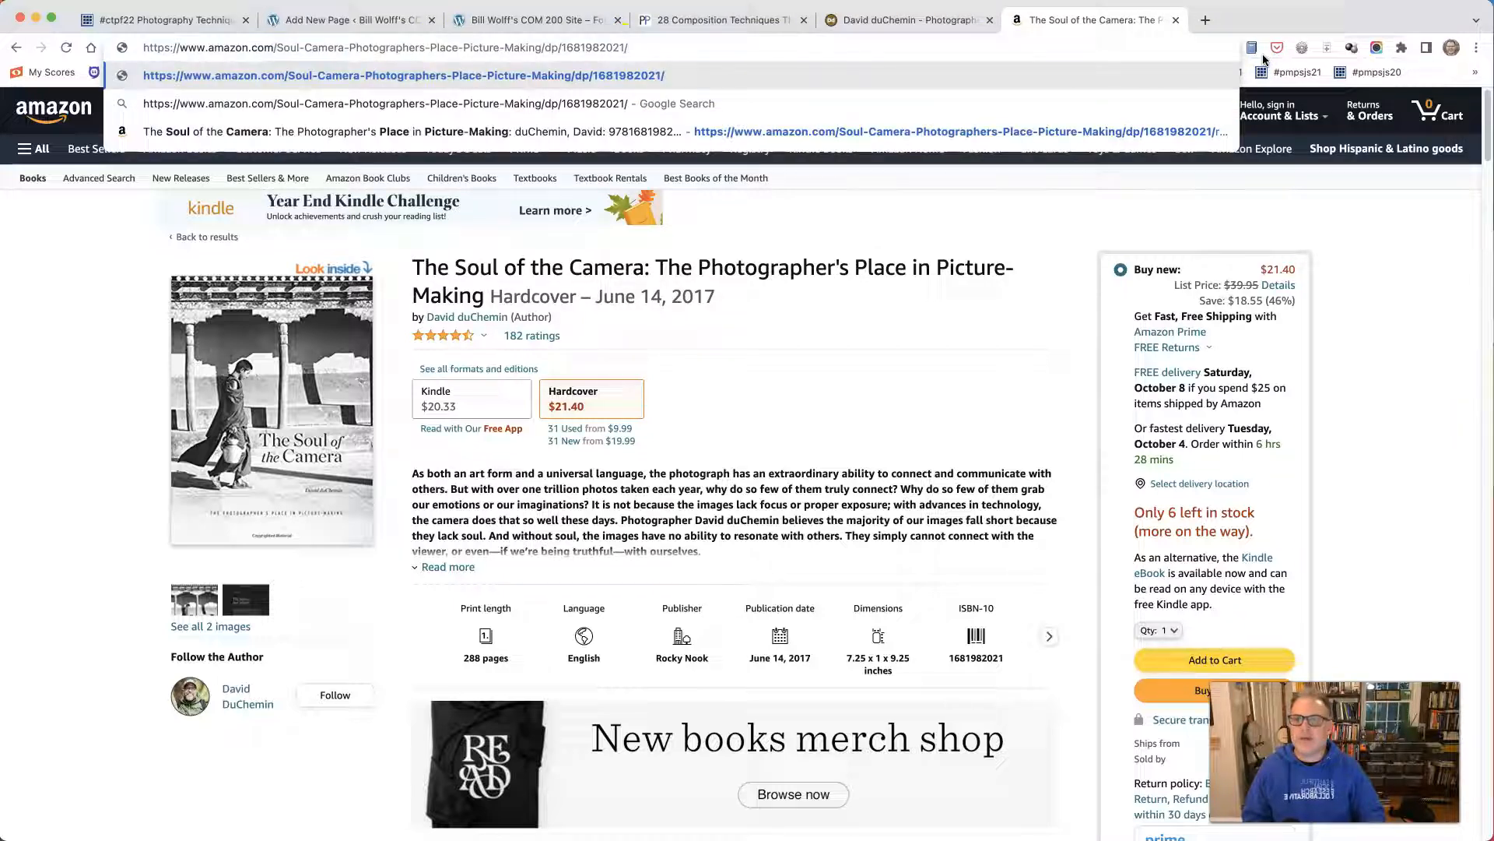
{"action": "triple_click", "coordinate": [595, 52]}
{"action": "right_click", "coordinate": [595, 52]}
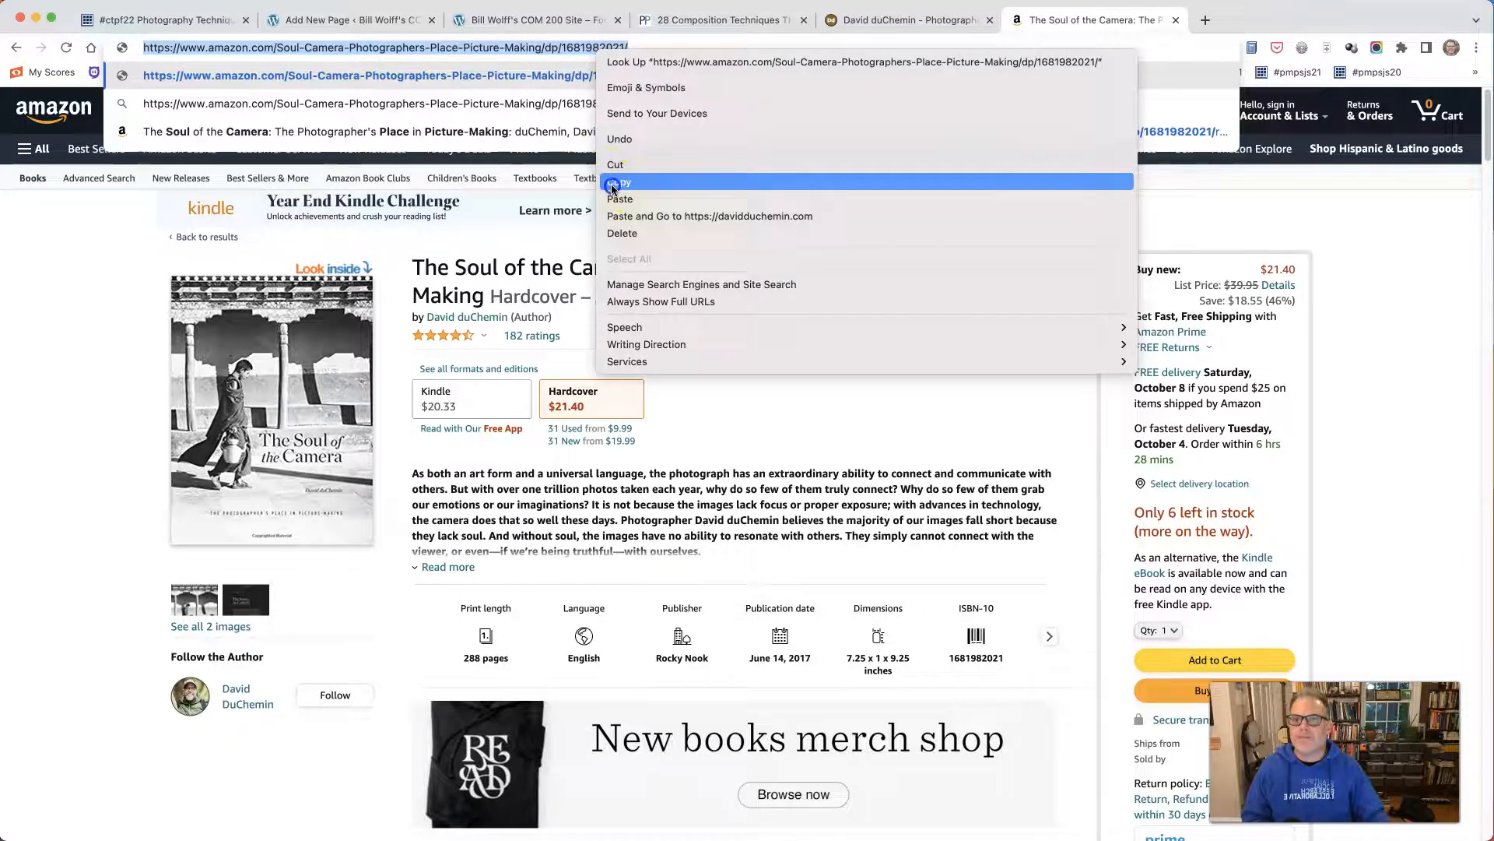
{"action": "left_click", "coordinate": [604, 181]}
Link the words "more soulful images" in the Photography page's lead paragraph to the copied Amazon book address.
{"action": "left_click", "coordinate": [347, 20]}
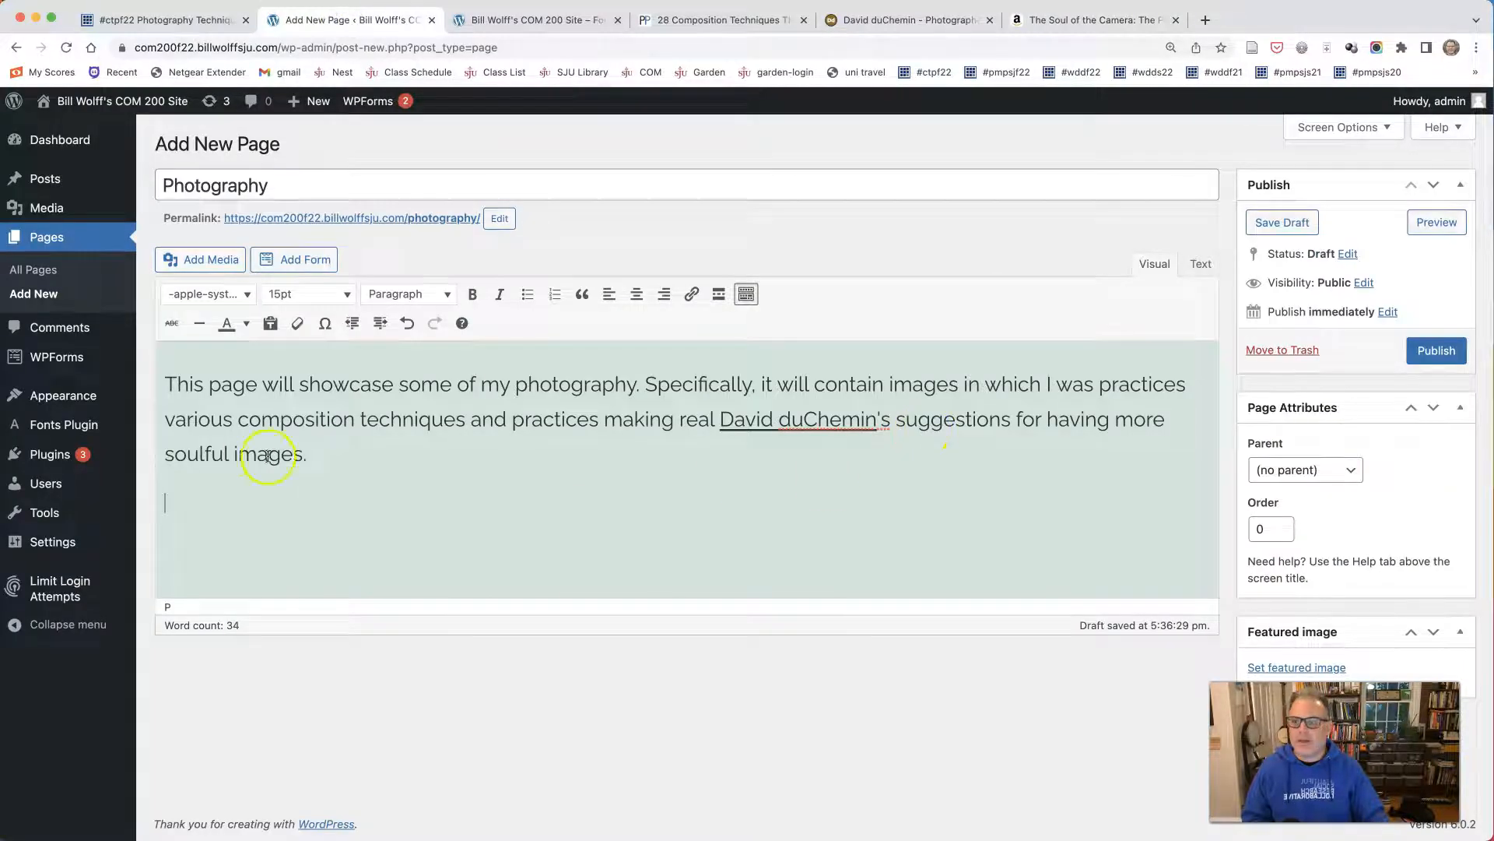
{"action": "left_click_drag", "start_coordinate": [1114, 421], "coordinate": [303, 452]}
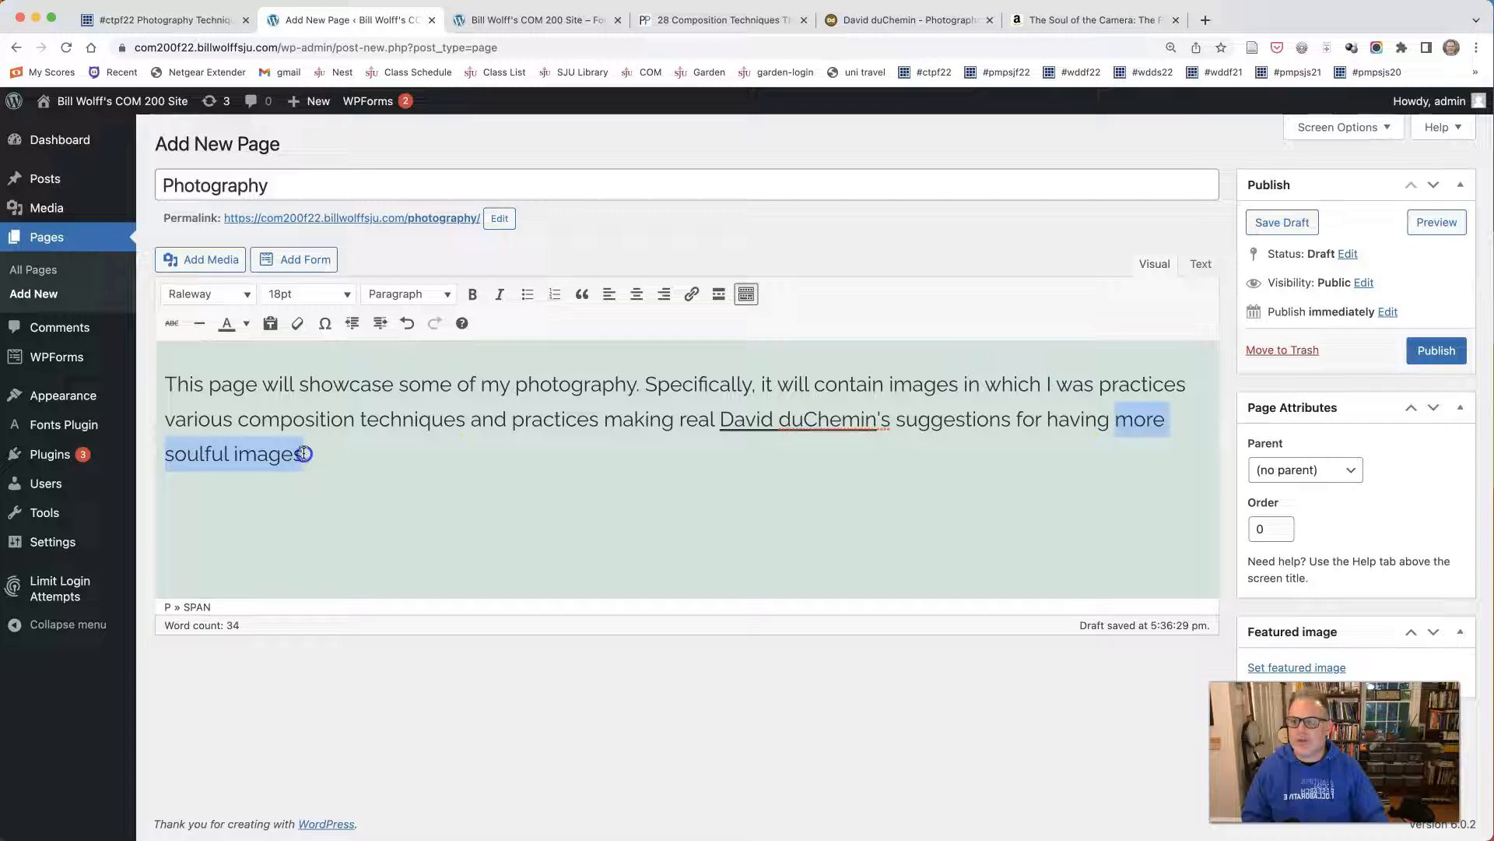
{"action": "left_click", "coordinate": [691, 294]}
{"action": "key", "text": "super+v"}
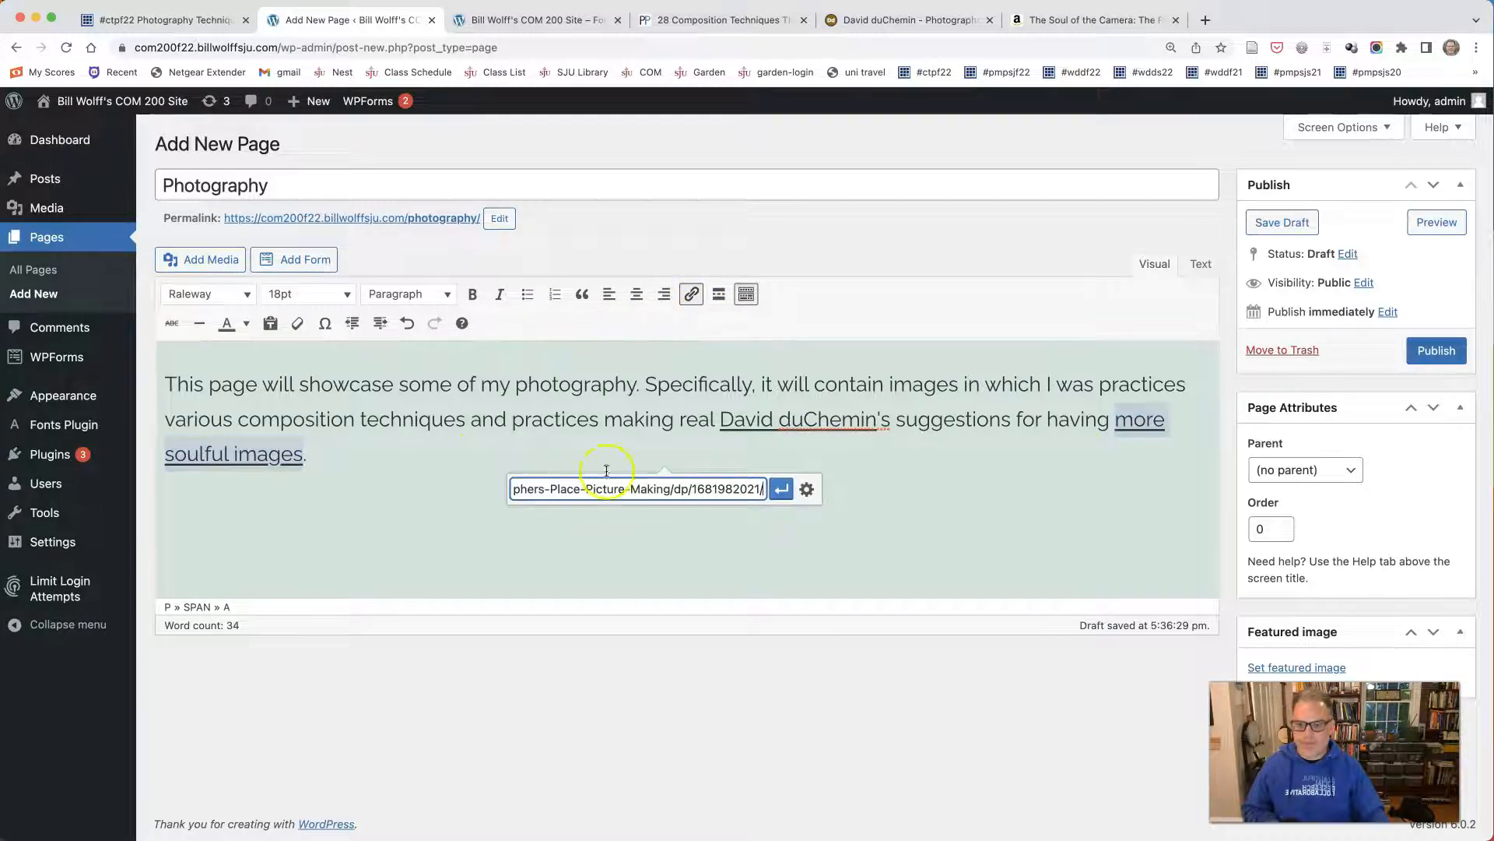
{"action": "left_click", "coordinate": [782, 489]}
{"action": "left_click", "coordinate": [438, 492]}
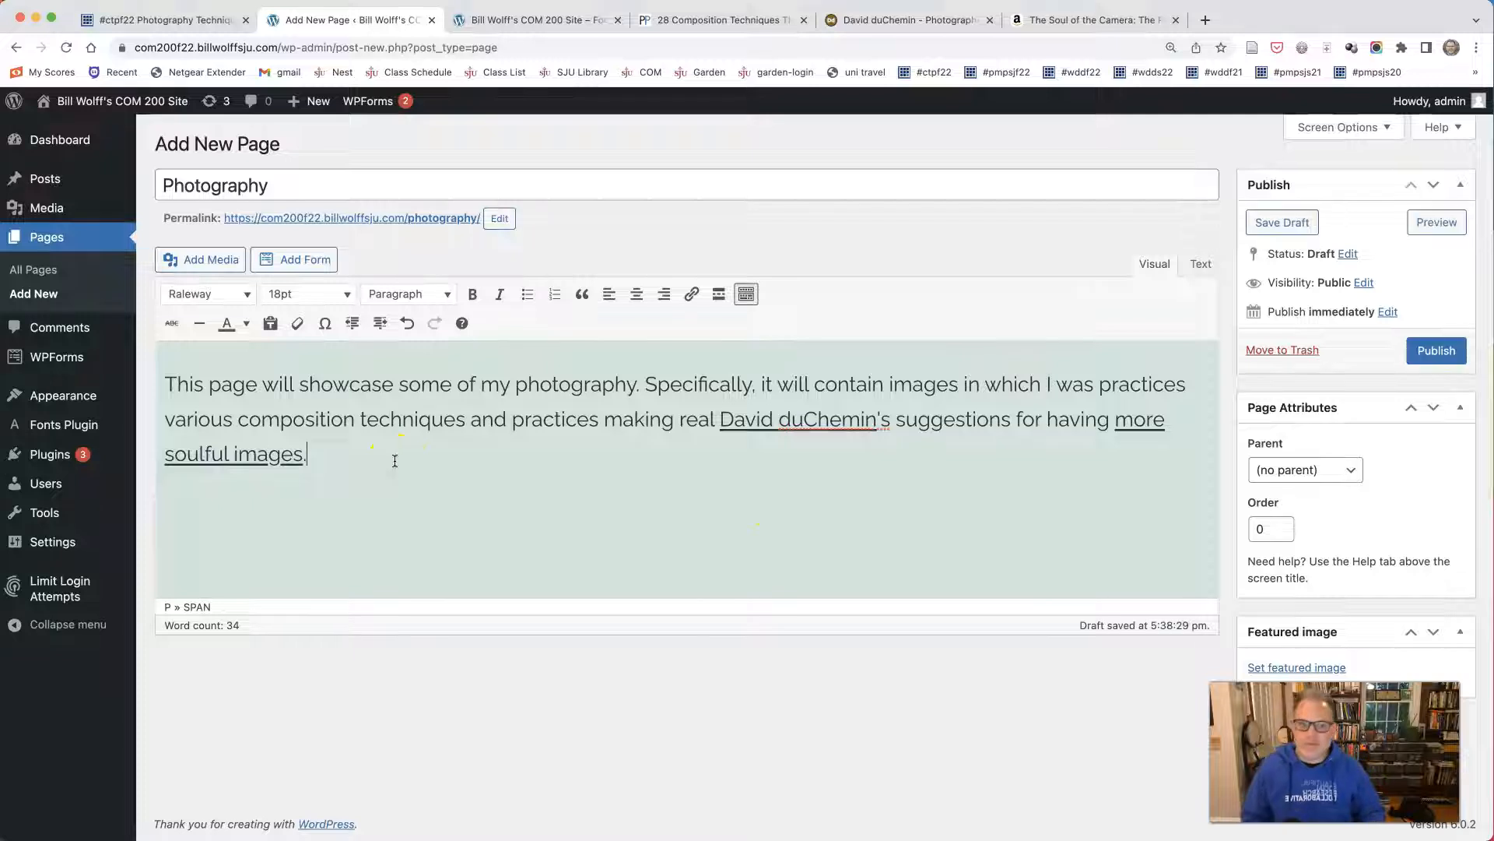
Publish the Photography page and start a new line below the lead paragraph.
{"action": "left_click", "coordinate": [1440, 353]}
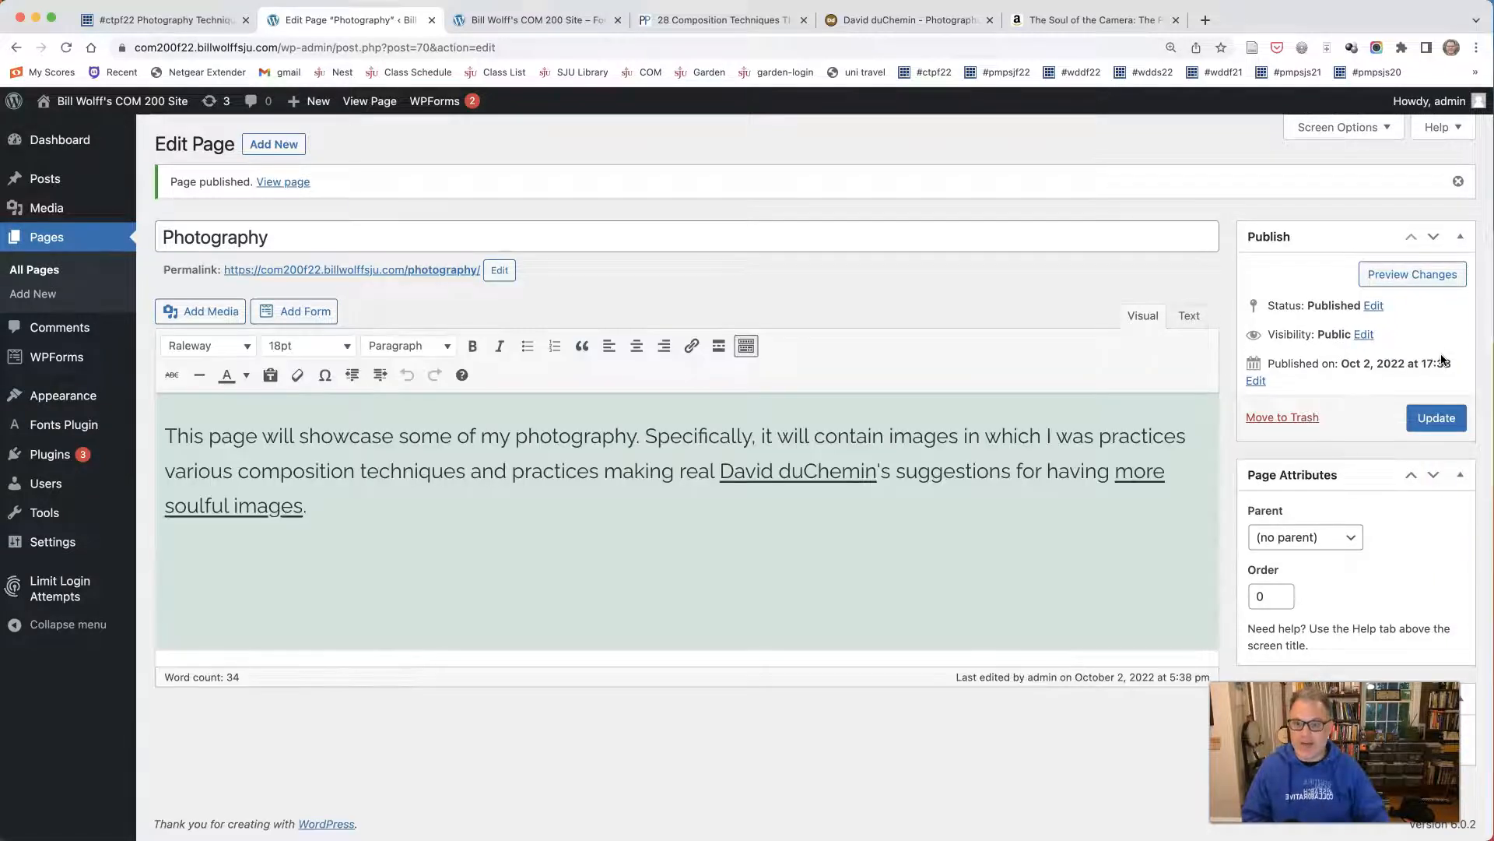
{"action": "left_click", "coordinate": [466, 470]}
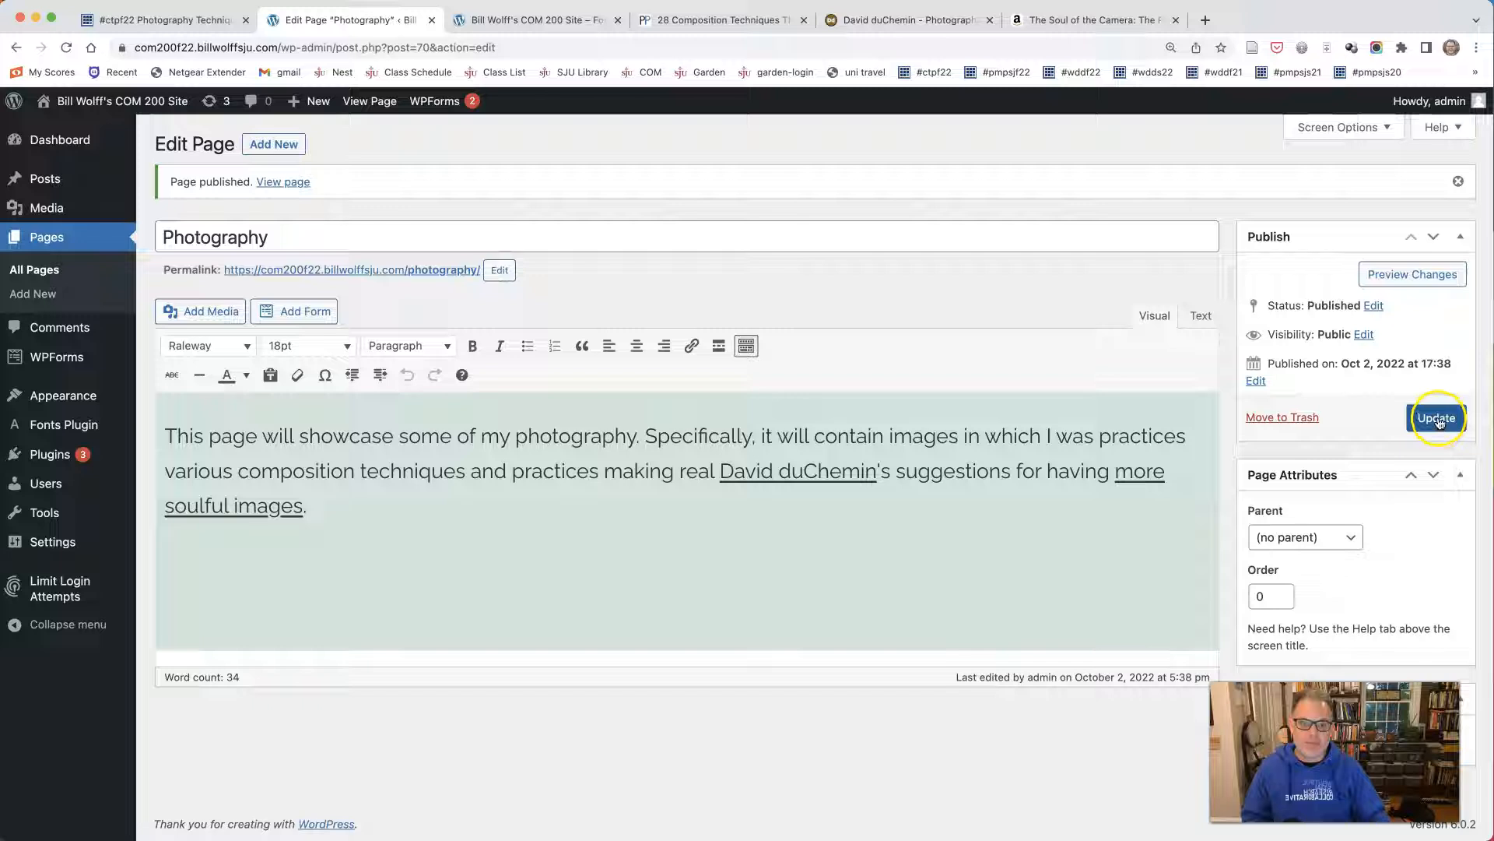
{"action": "left_click", "coordinate": [420, 503]}
{"action": "key", "text": "Return"}
Upload the image flowers.jpg to the media library for the Photography page.
{"action": "left_click", "coordinate": [207, 313]}
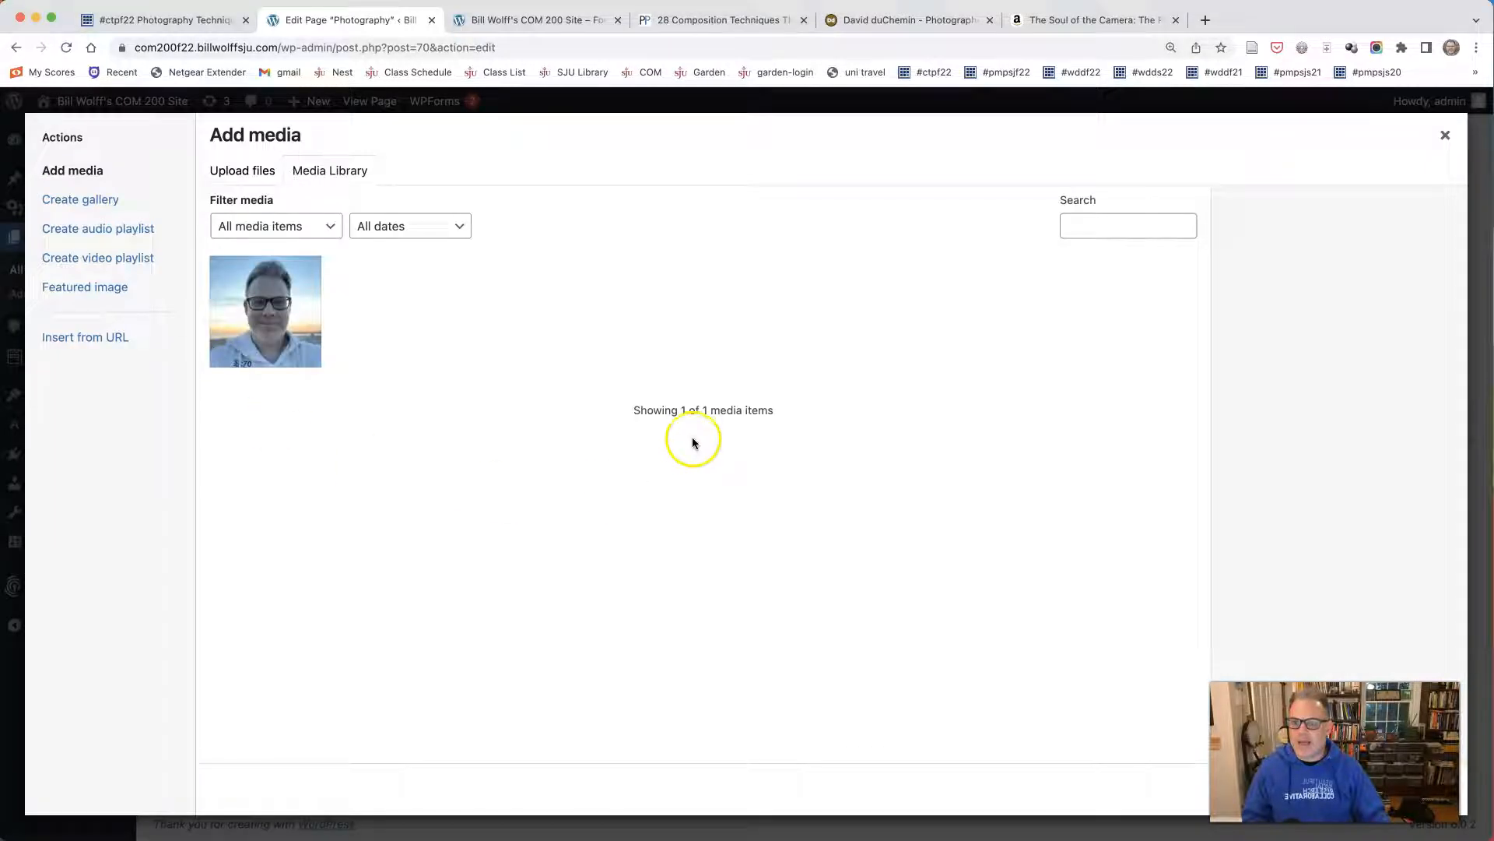
{"action": "left_click", "coordinate": [245, 190]}
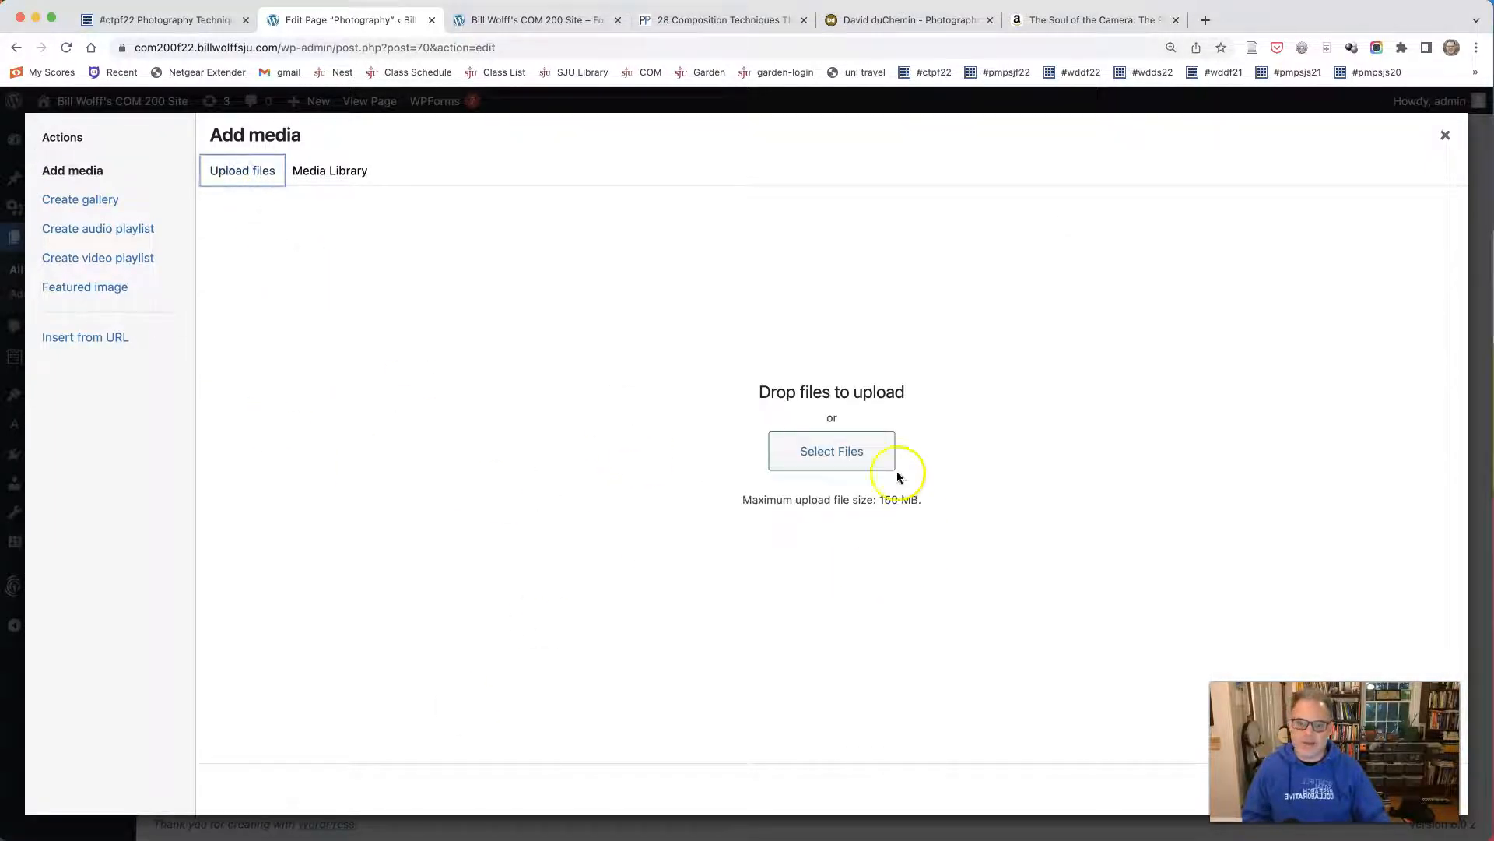
{"action": "left_click", "coordinate": [852, 456]}
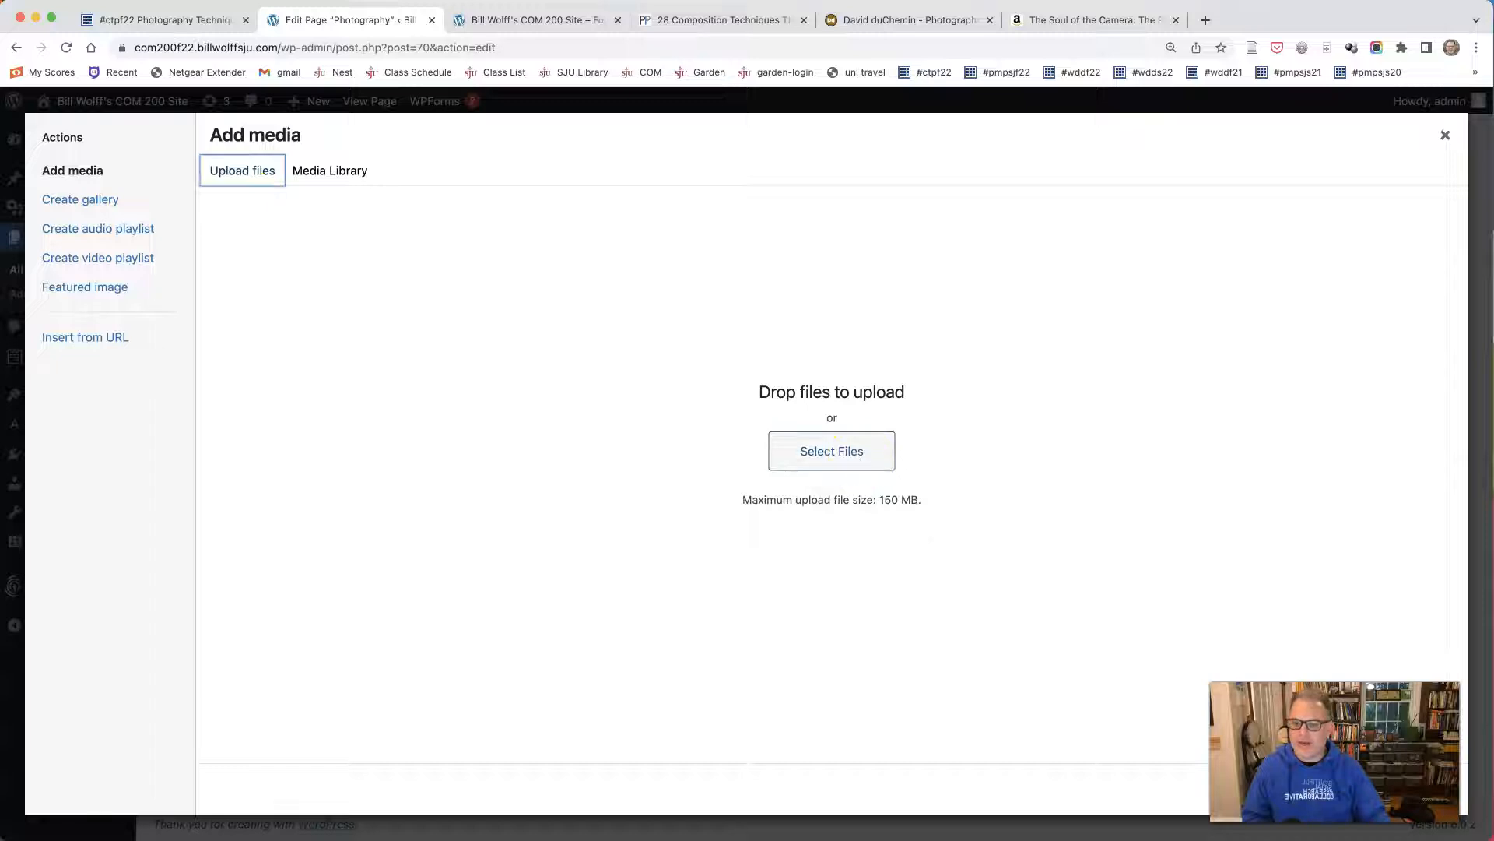
{"action": "left_click_drag", "start_coordinate": [667, 436], "coordinate": [524, 446]}
{"action": "left_click_drag", "start_coordinate": [417, 516], "coordinate": [640, 405]}
Begin the flowers image's alt text with "Color vertical photograph of three yellow and red flowers." and describe the flower in the lower left.
{"action": "left_click", "coordinate": [1314, 376]}
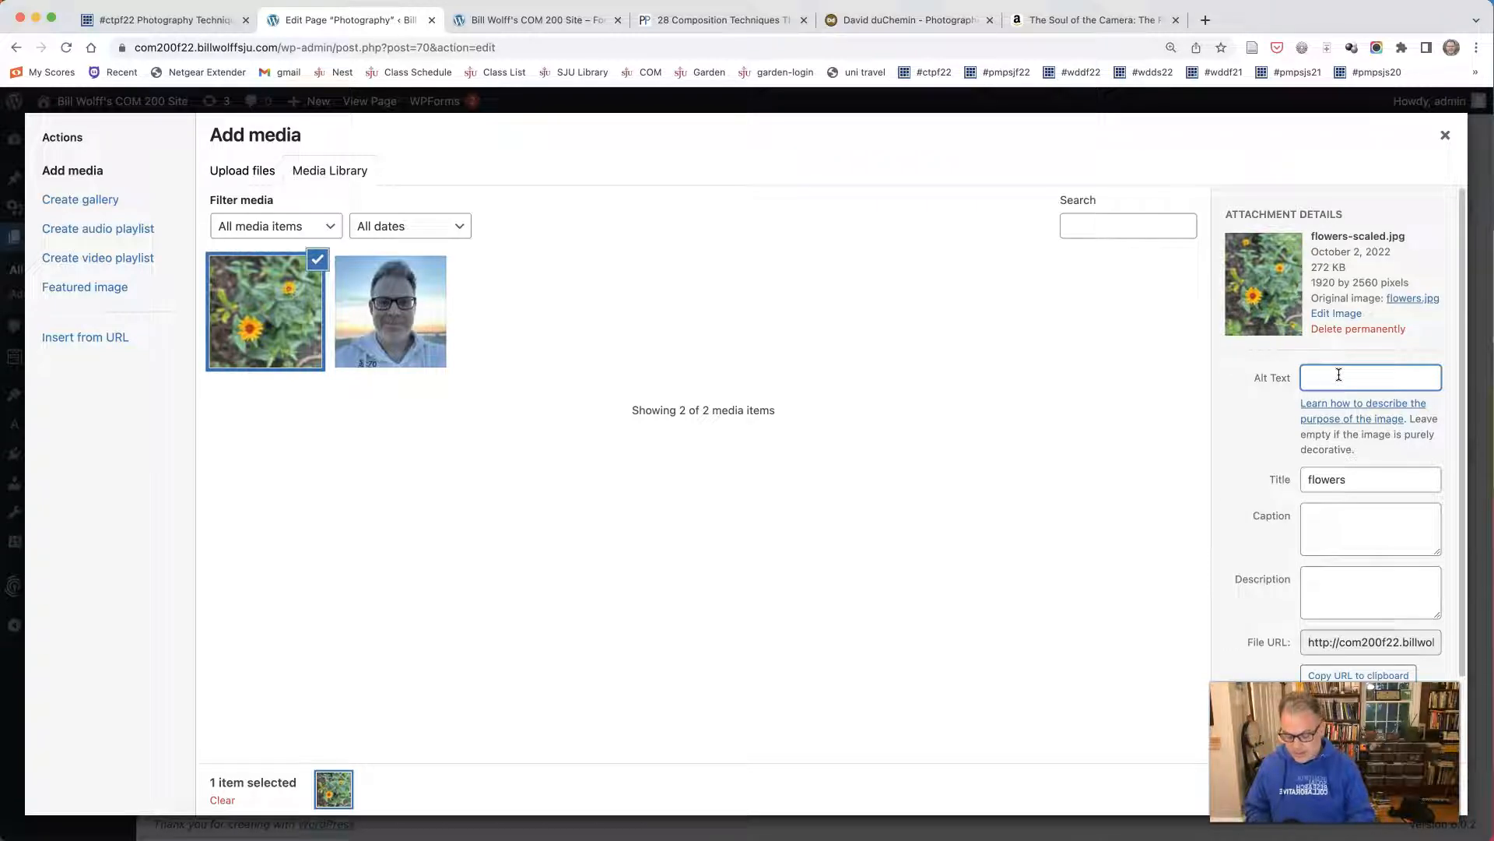
{"action": "type", "text": "or"}
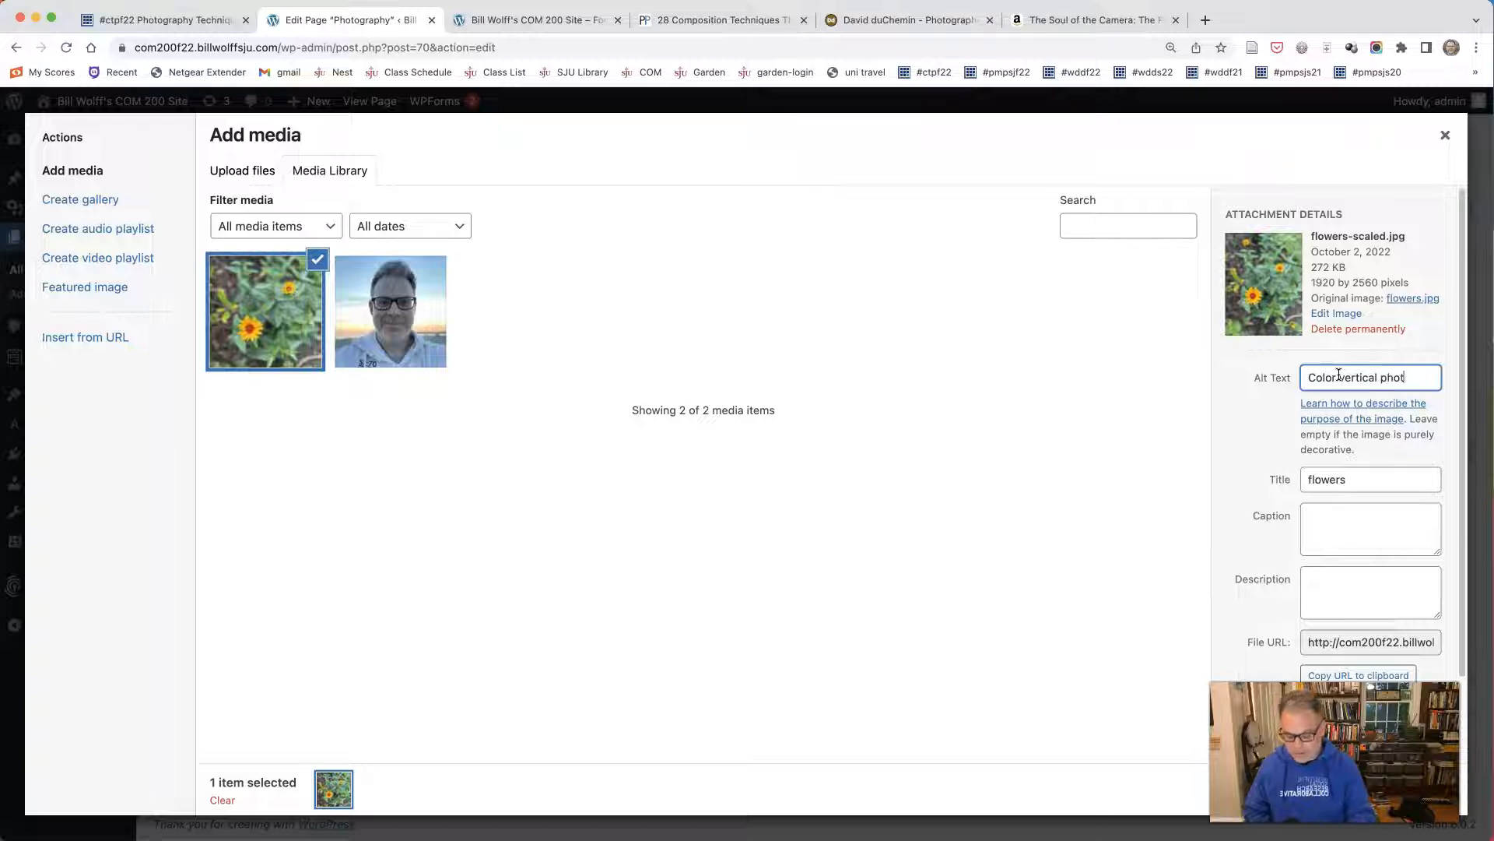
{"action": "type", "text": "vertical photograph of "}
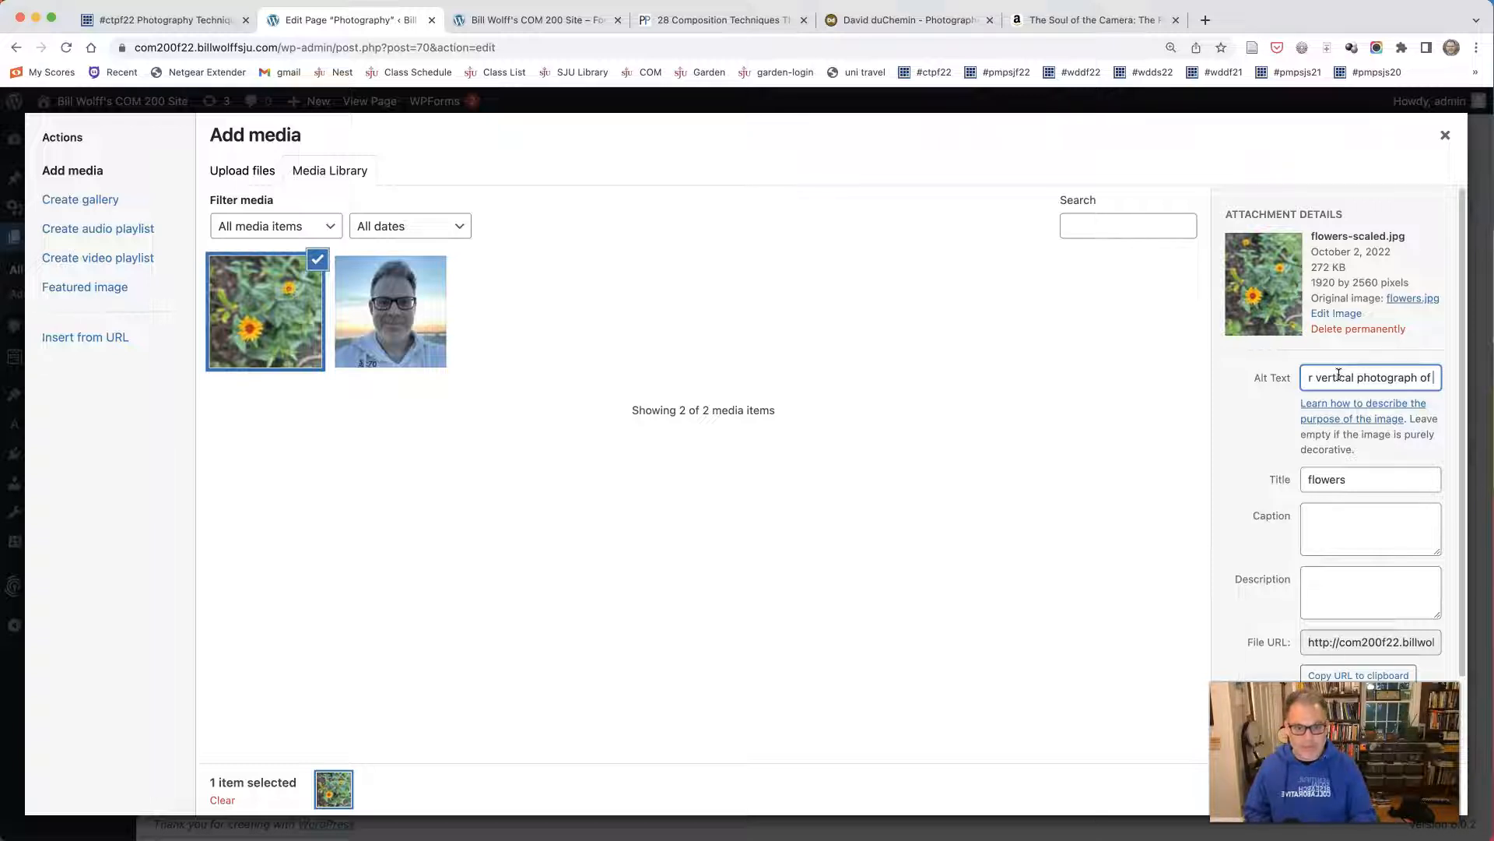
{"action": "type", "text": "three"}
{"action": "type", "text": " yellow and re"}
{"action": "type", "text": "d flowers. T"}
{"action": "type", "text": "he"}
{"action": "type", "text": " pr"}
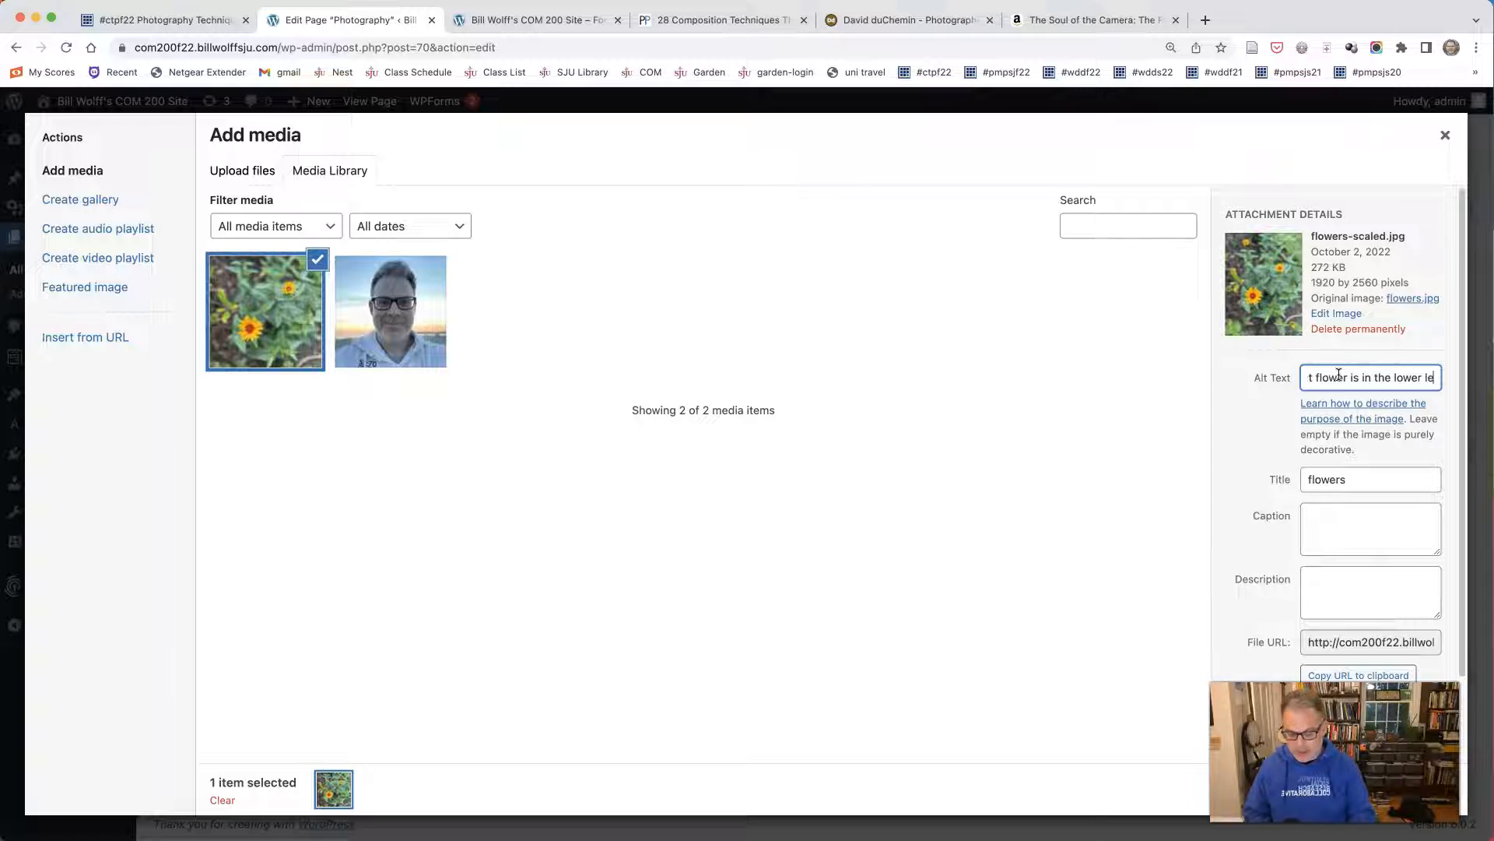
Finish the flowers image's alt text by saying the "other two fade into the background as the image gets blurrier".
{"action": "type", "text": "ther two fade into the"}
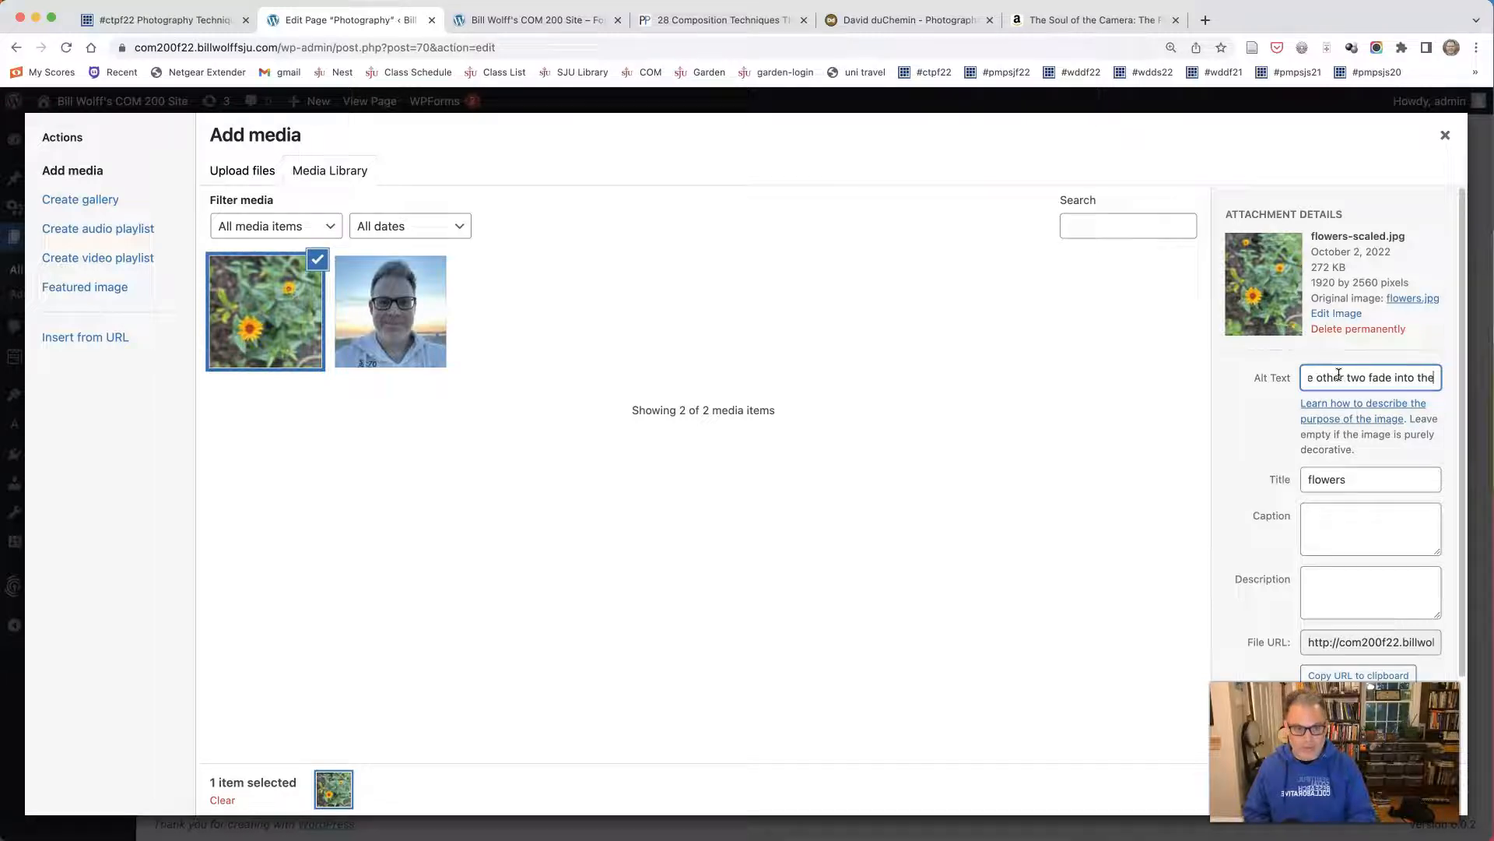
{"action": "type", "text": "bac"}
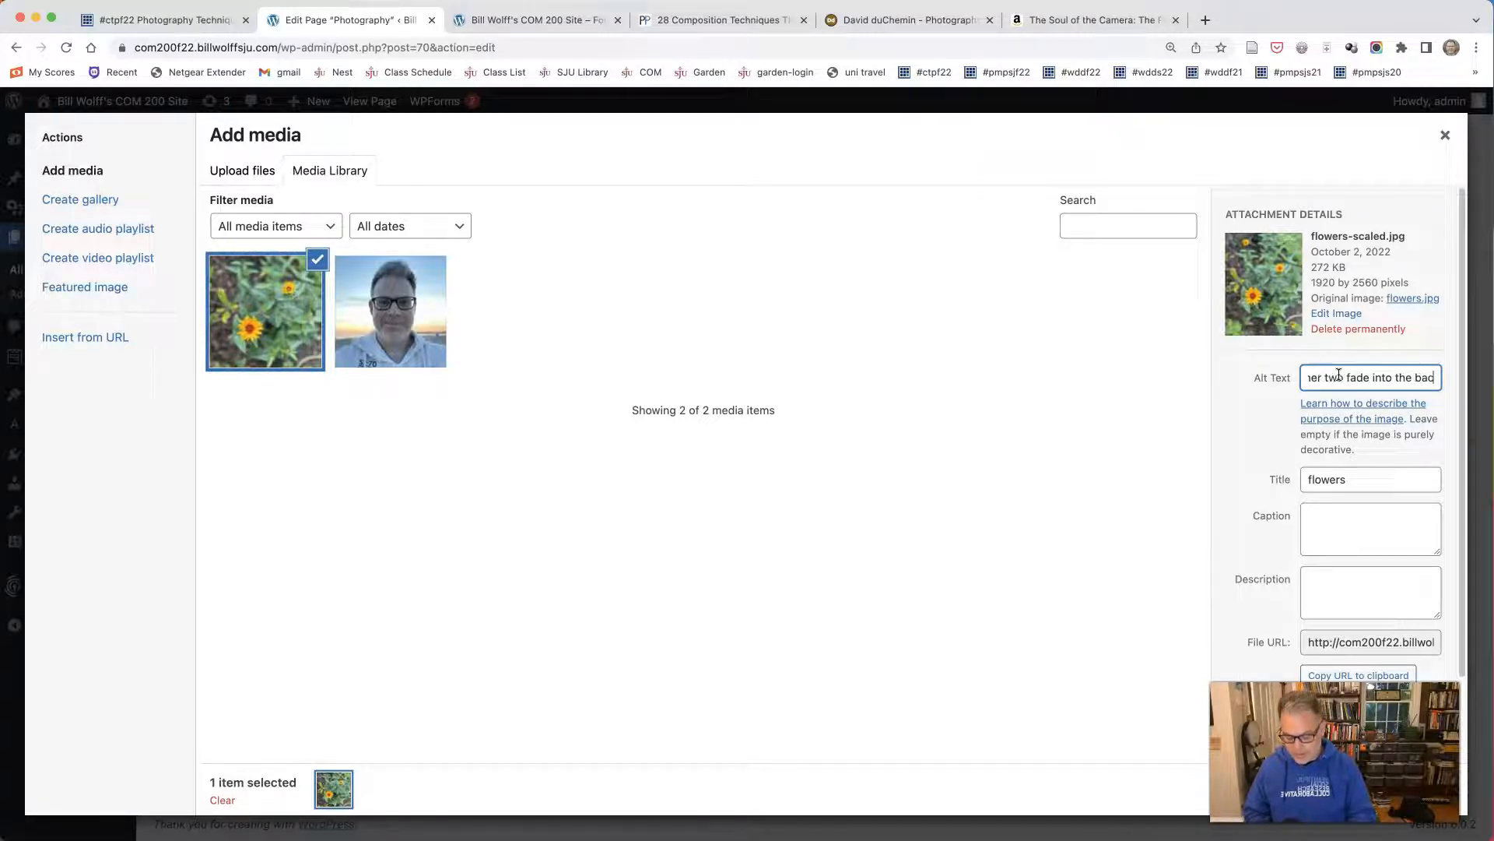
{"action": "type", "text": "kground as the"}
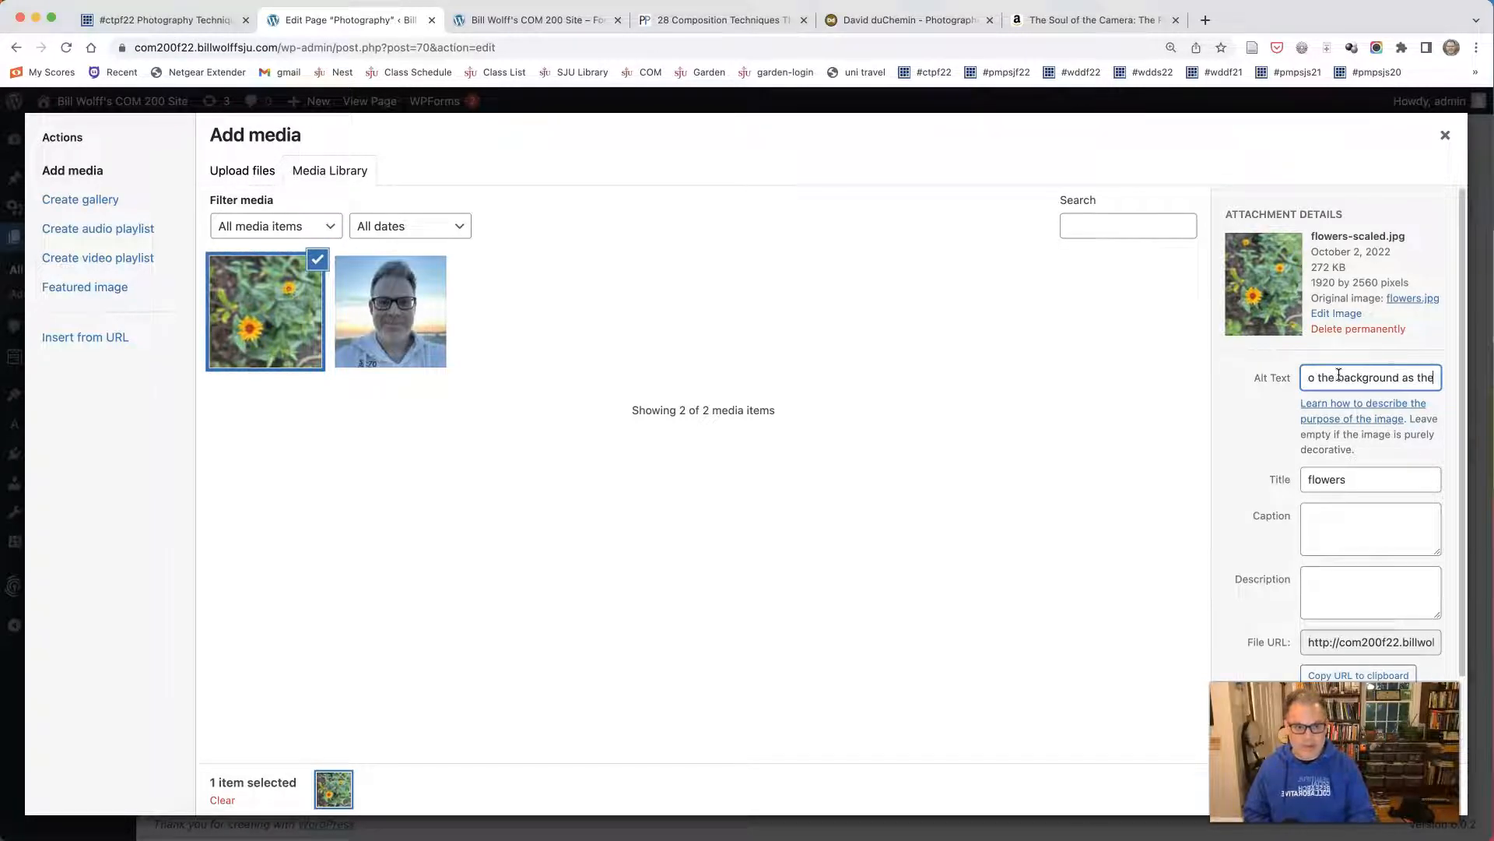
{"action": "type", "text": " image gets"}
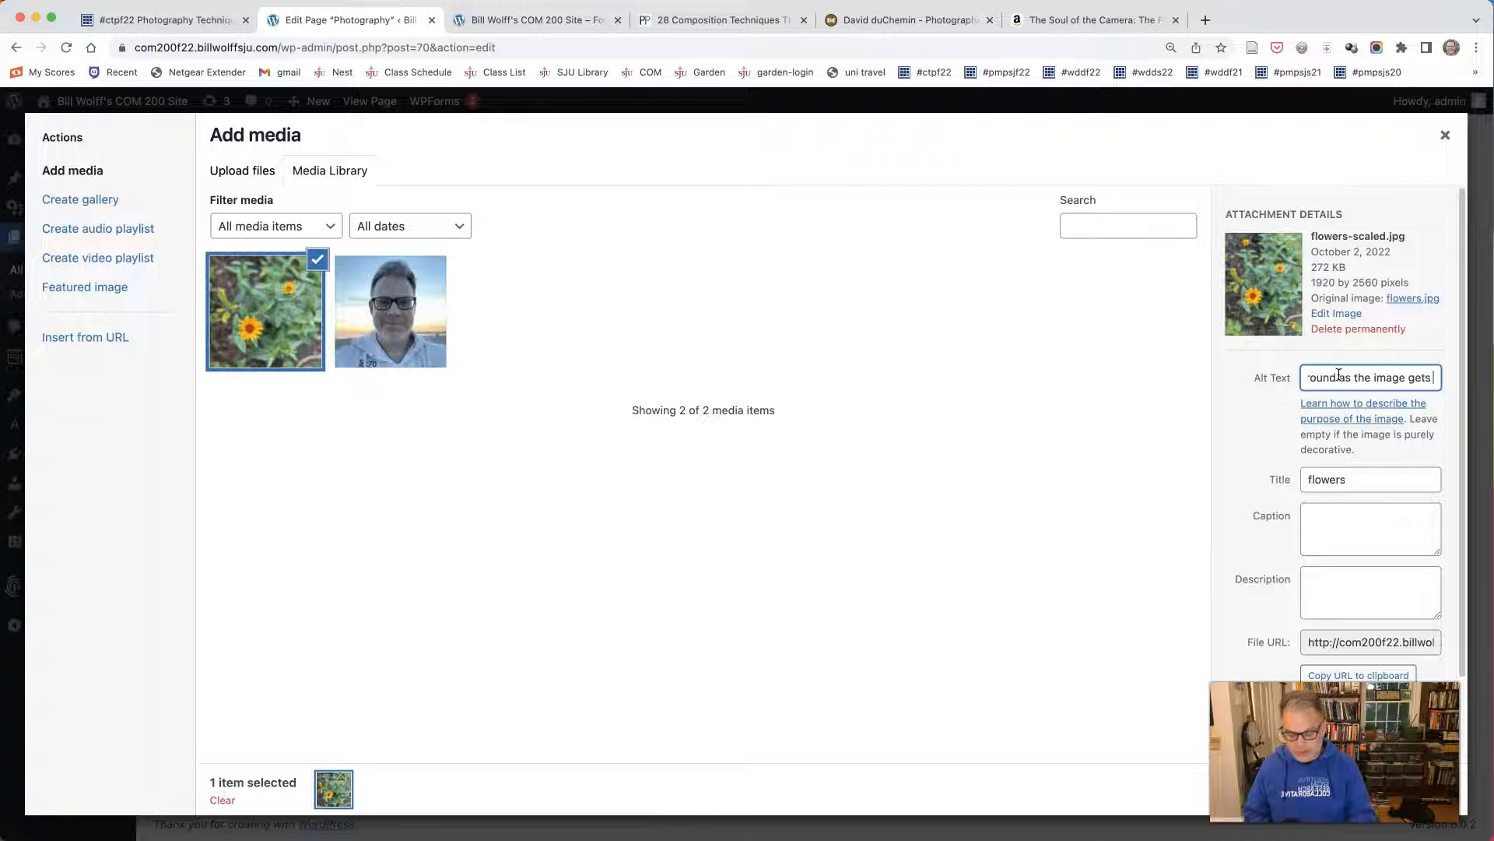
{"action": "type", "text": " blurrier,"}
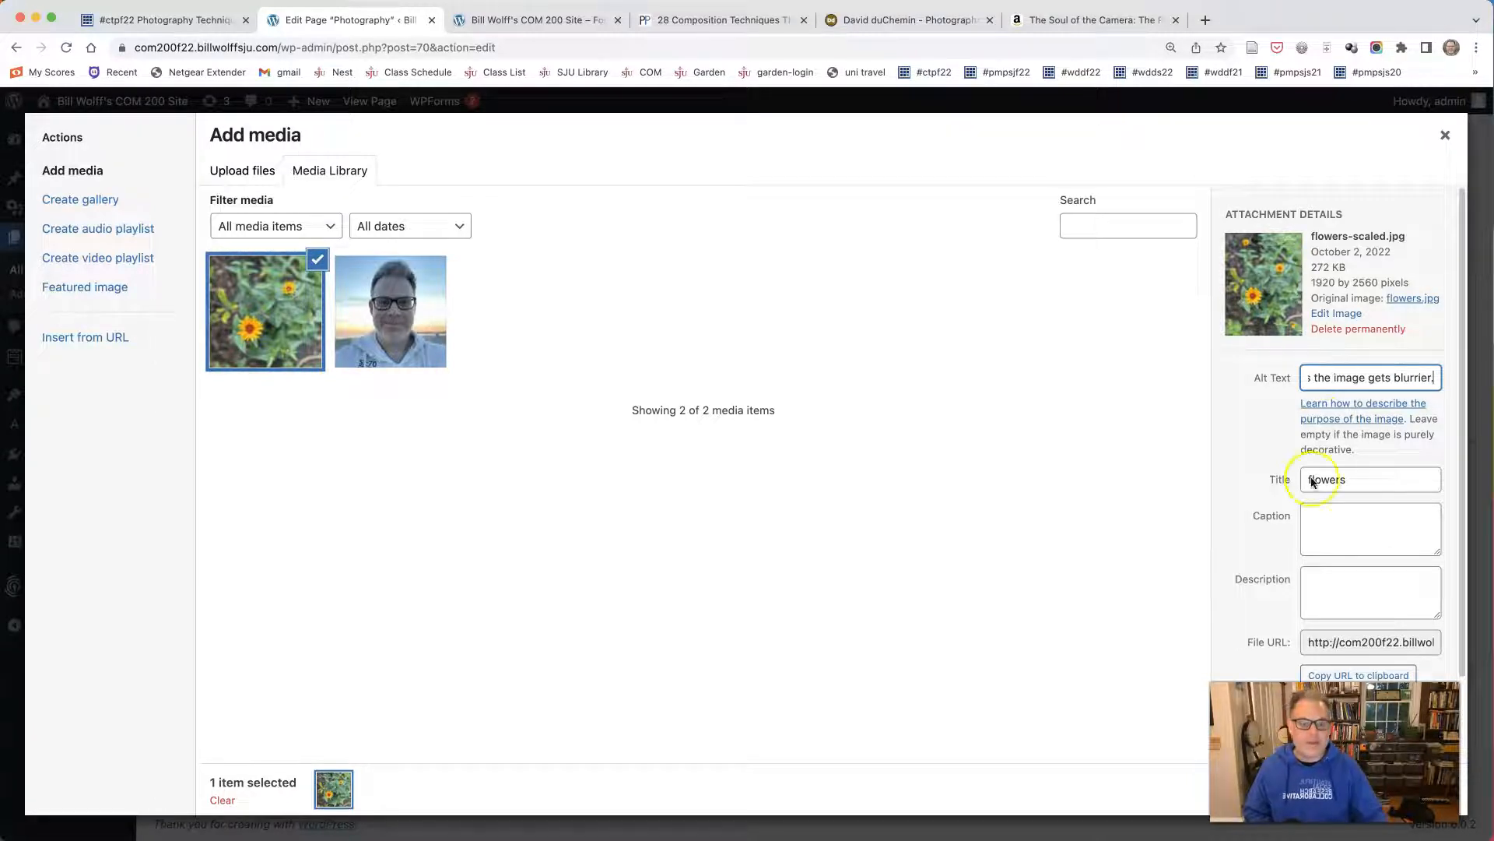
Set the flowers image's caption to "Flowers (2022)".
{"action": "left_click", "coordinate": [1324, 529]}
{"action": "type", "text": "Fl"}
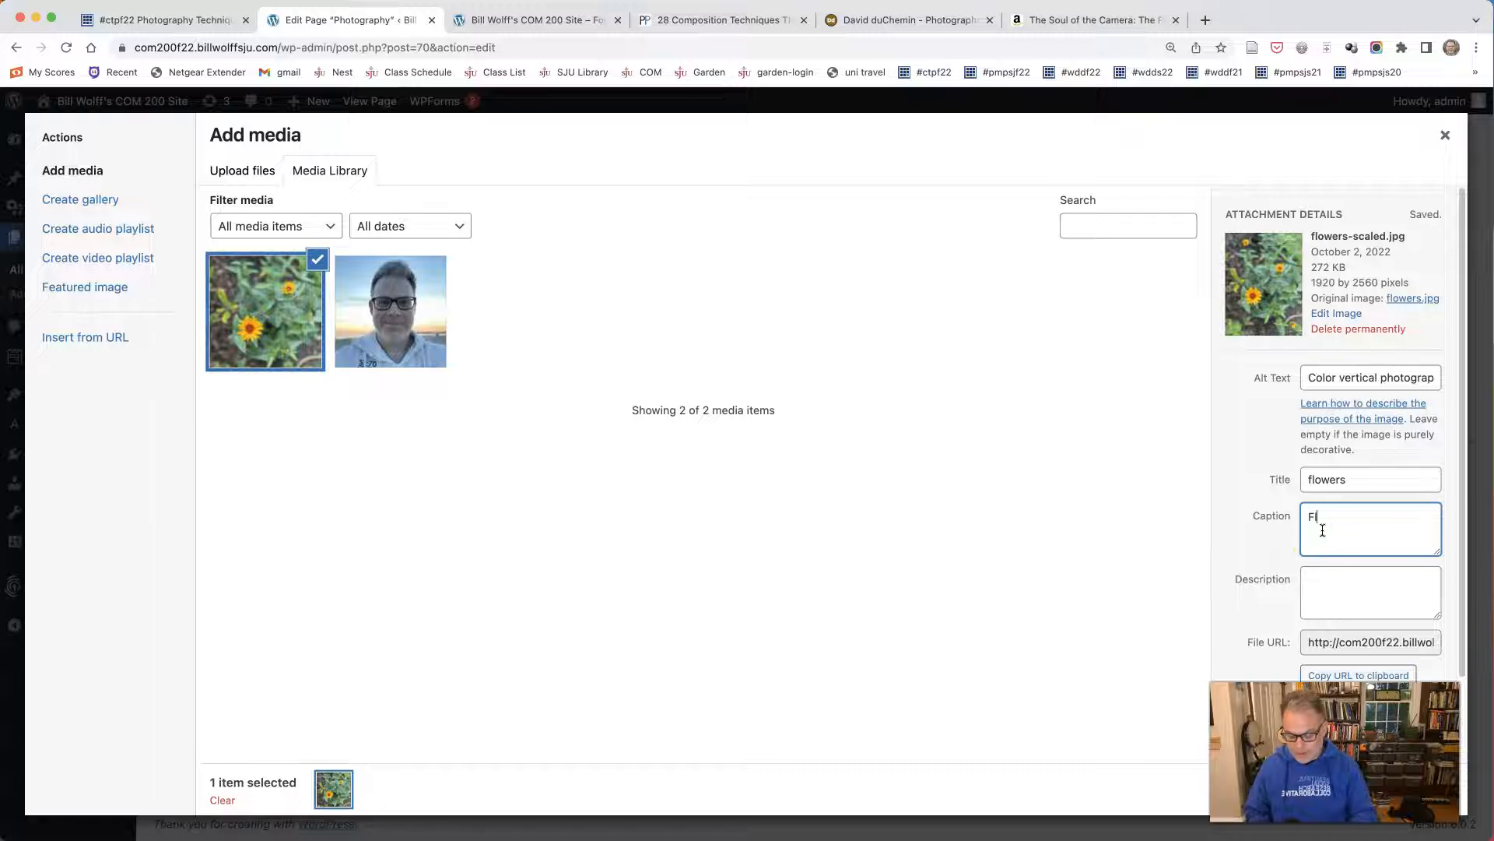
{"action": "type", "text": "ower (2022)"}
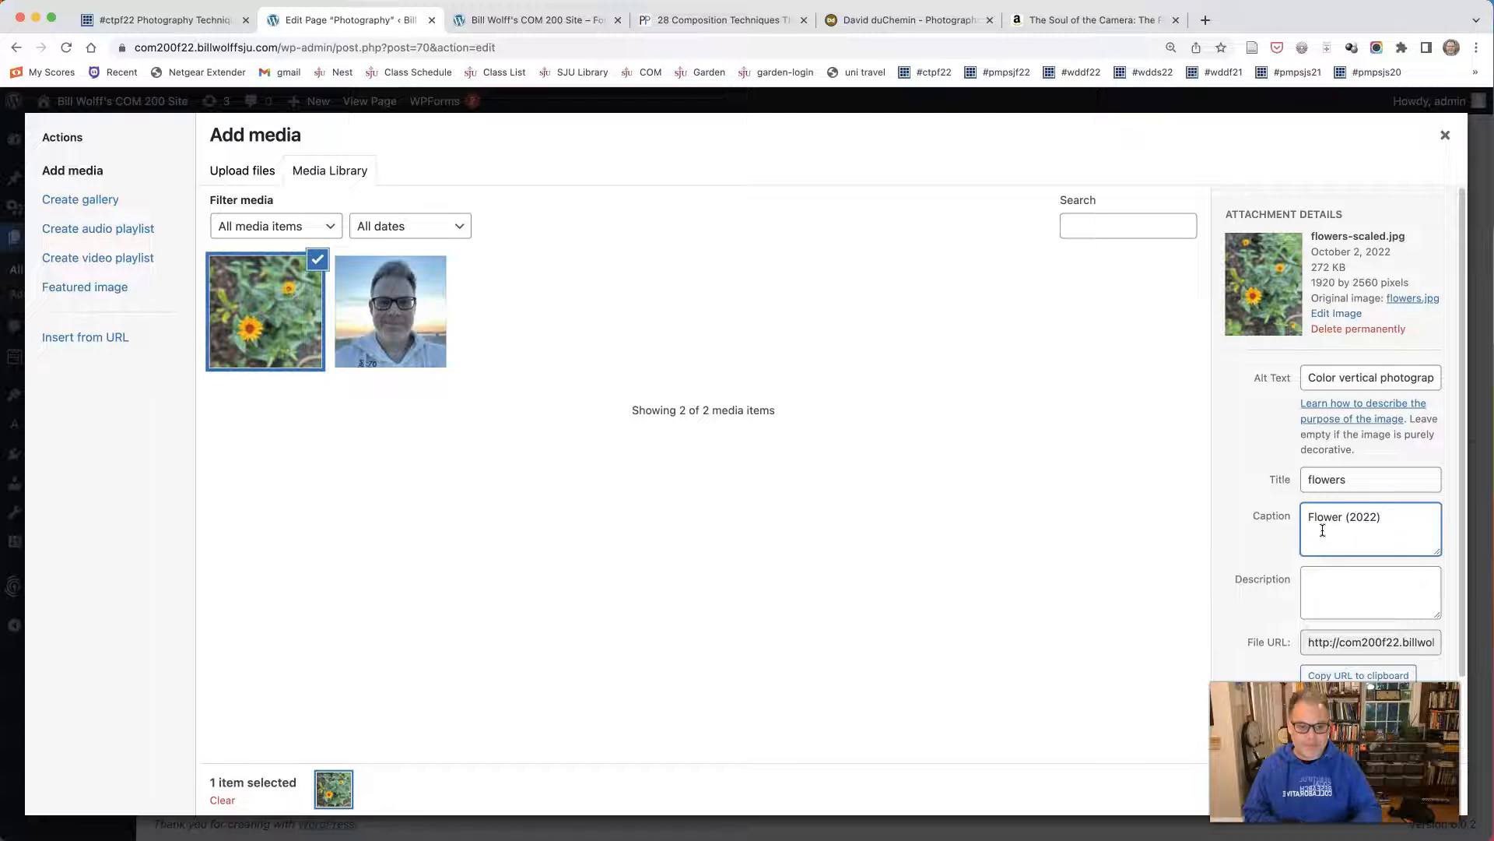
{"action": "left_click", "coordinate": [1345, 517]}
{"action": "type", "text": "s"}
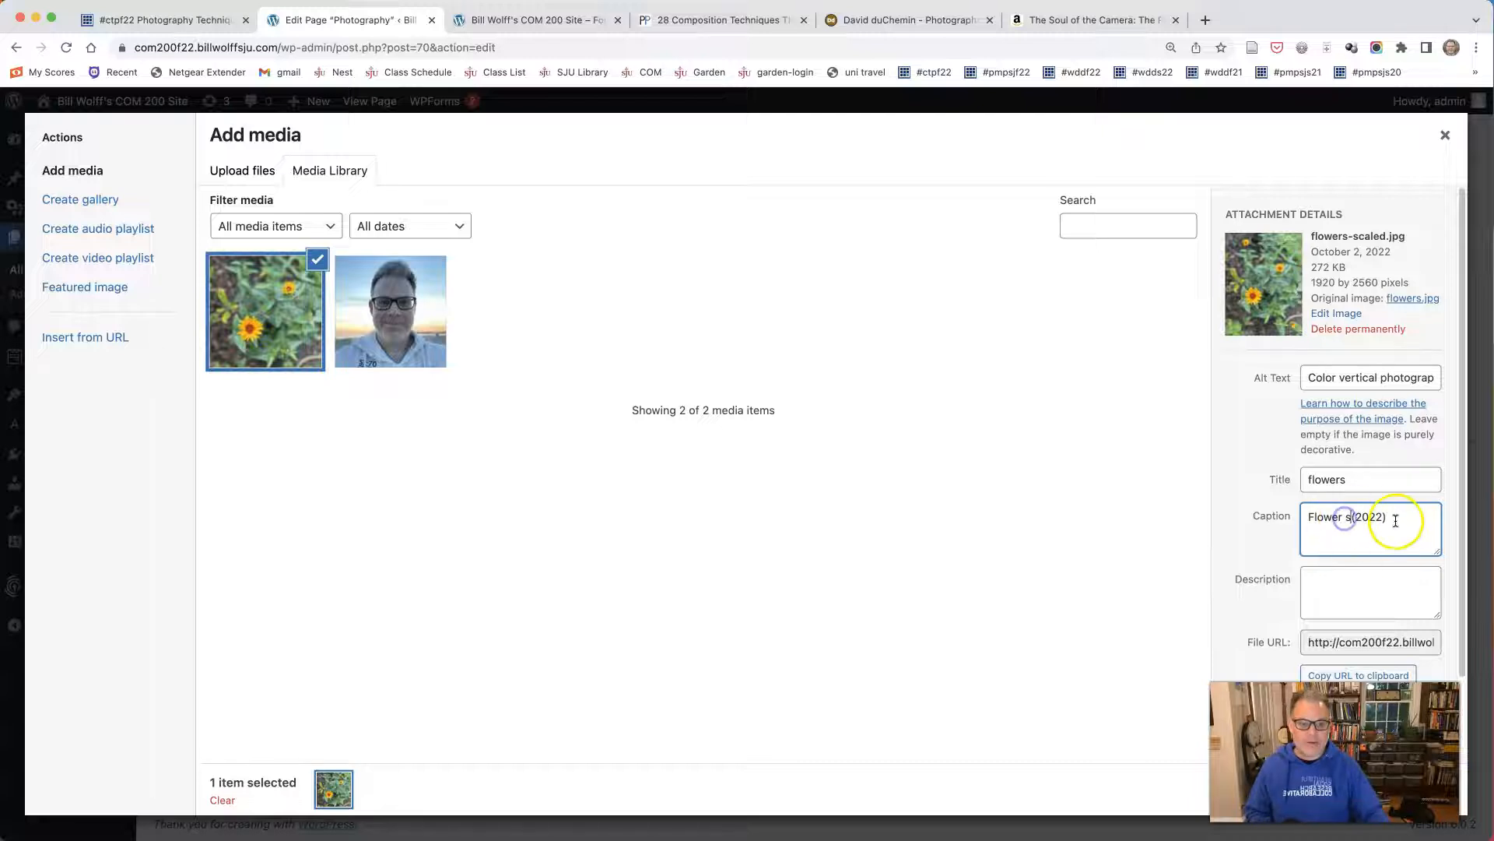
{"action": "key", "text": "Left"}
{"action": "key", "text": "BackSpace"}
{"action": "type", "text": "s"}
{"action": "key", "text": "BackSpace"}
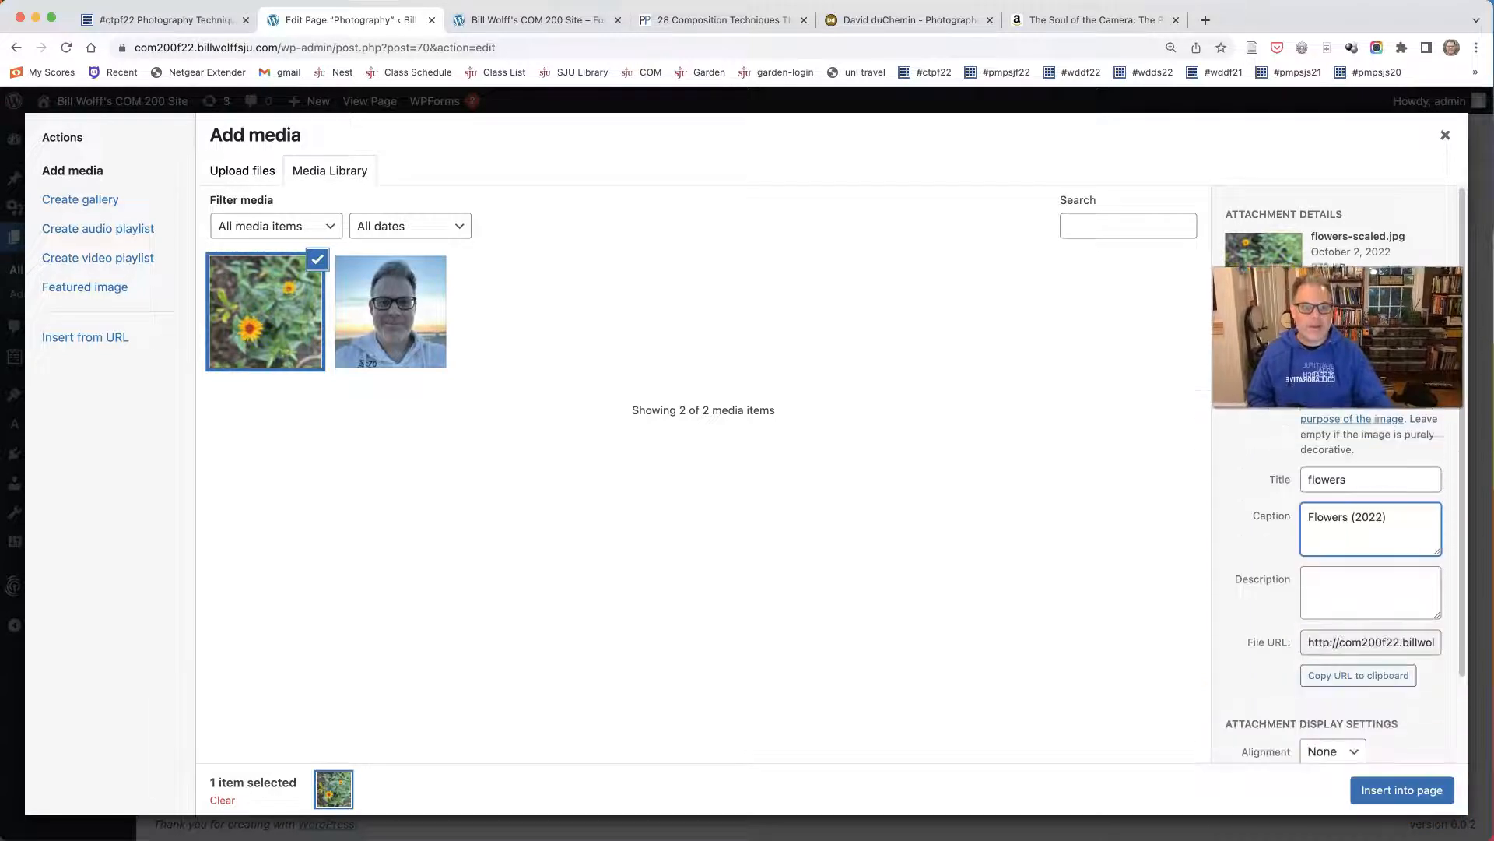
Insert the flowers image into the page with no link at the Large 750 × 1000 size.
{"action": "scroll", "coordinate": [1393, 692], "scroll_direction": "down", "scroll_amount": 3}
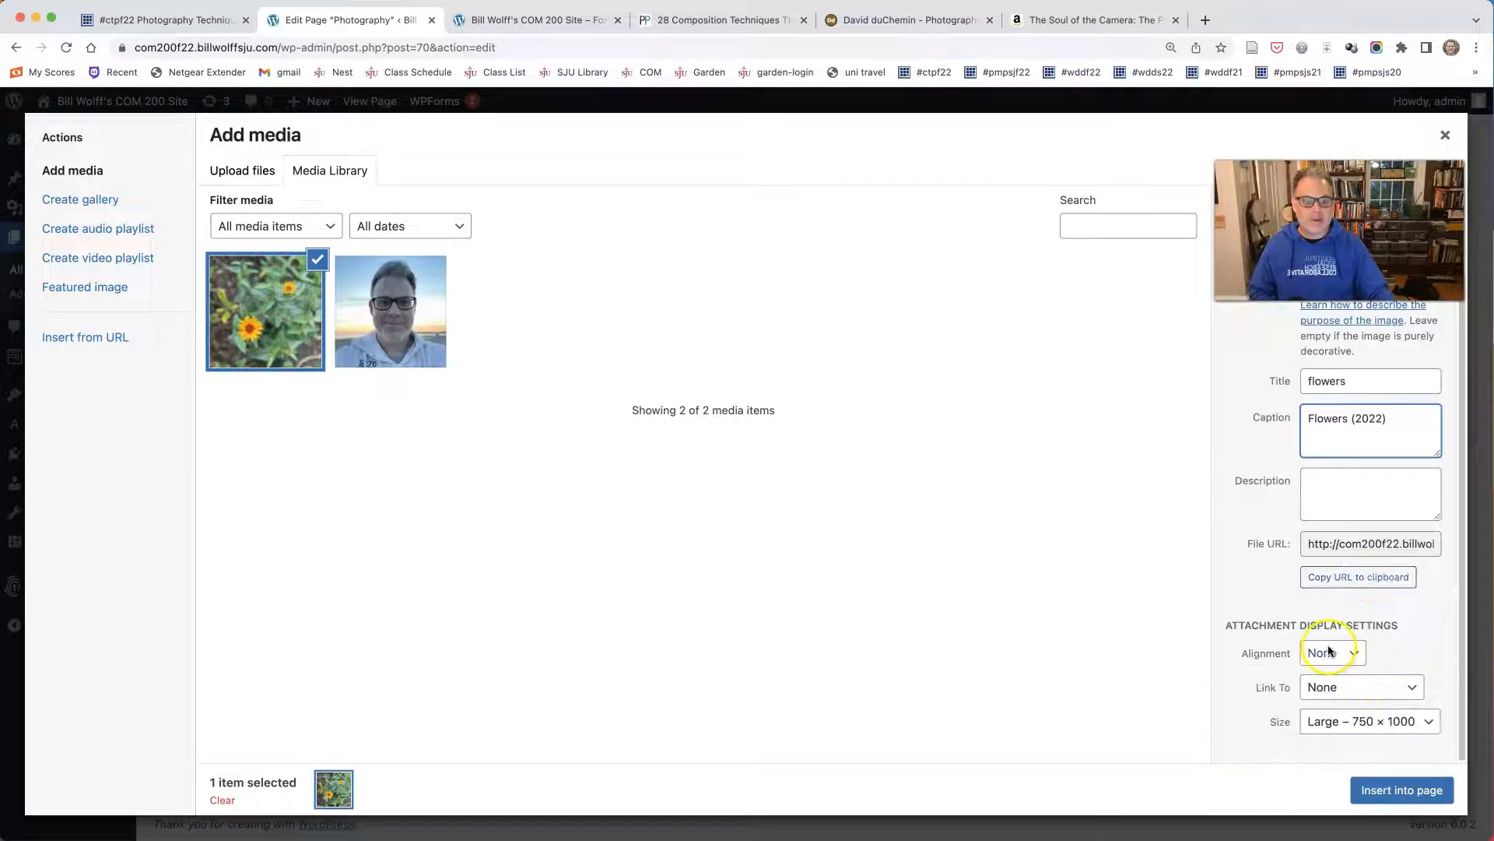
{"action": "left_click", "coordinate": [1340, 690]}
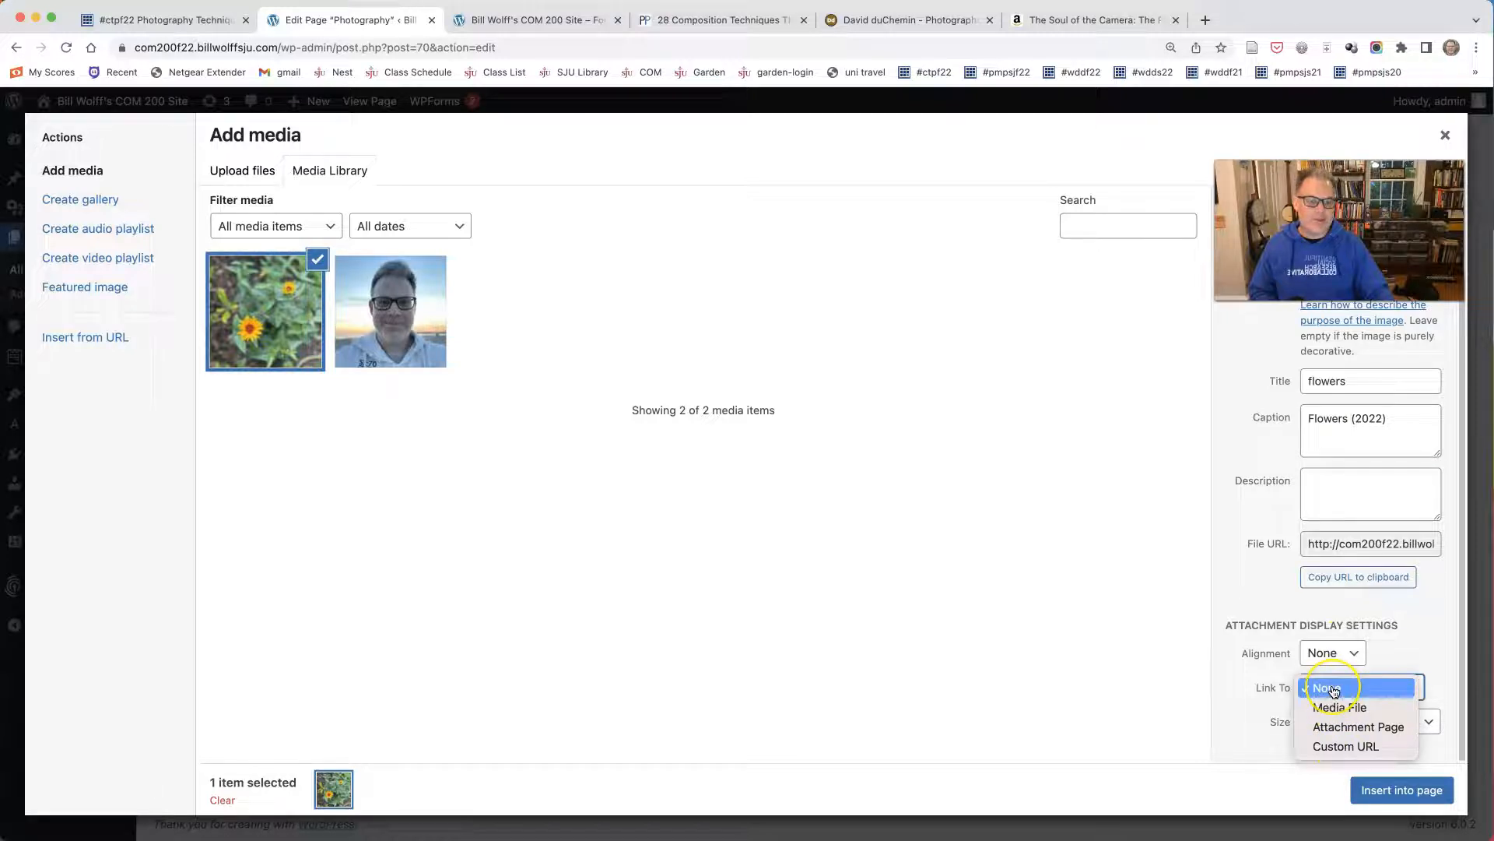
{"action": "left_click", "coordinate": [1331, 688]}
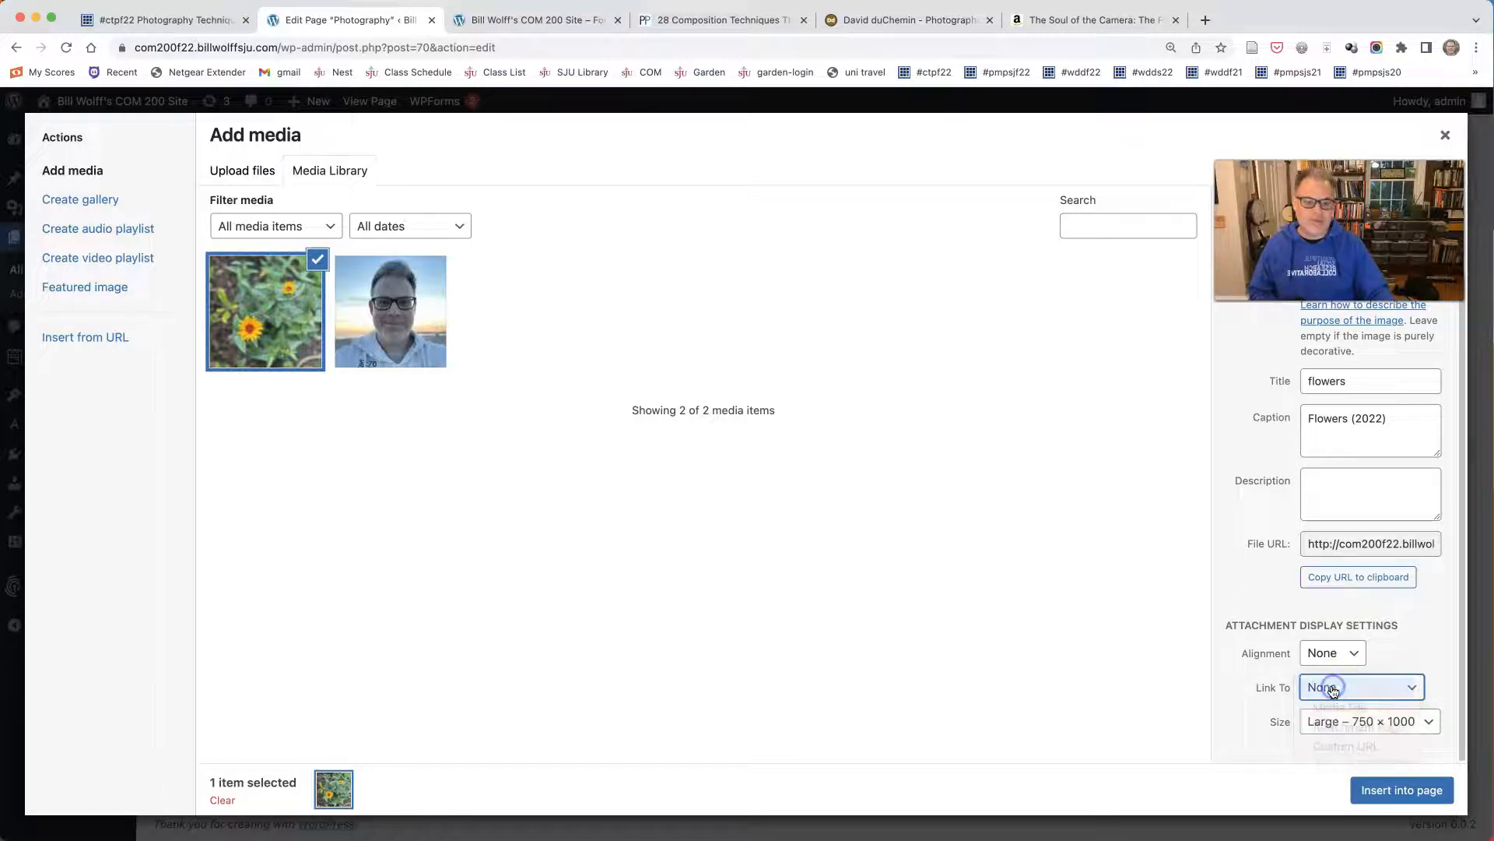
{"action": "left_click", "coordinate": [1350, 721]}
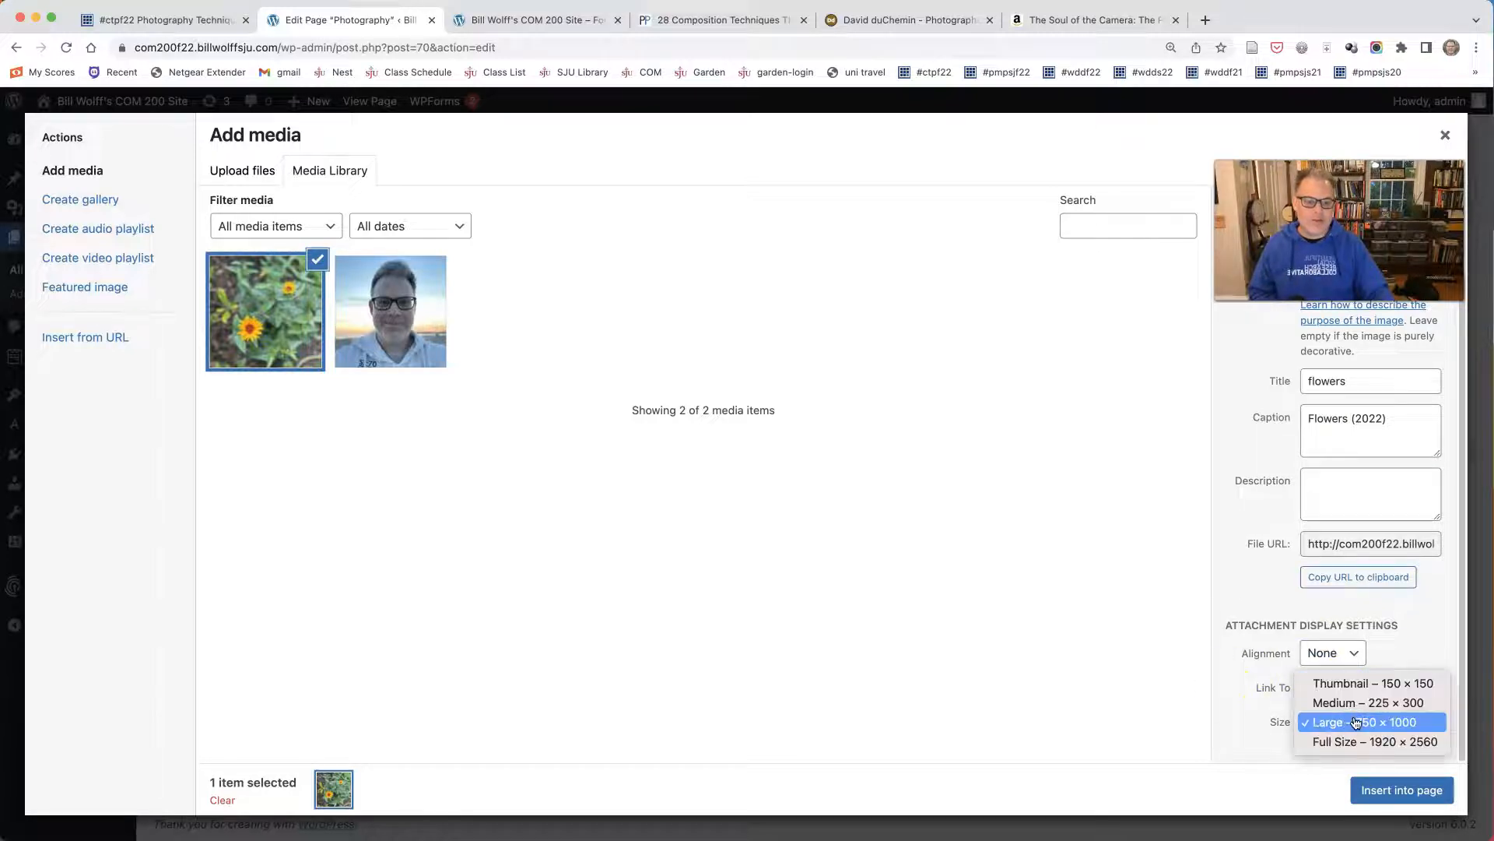
{"action": "left_click", "coordinate": [1360, 723]}
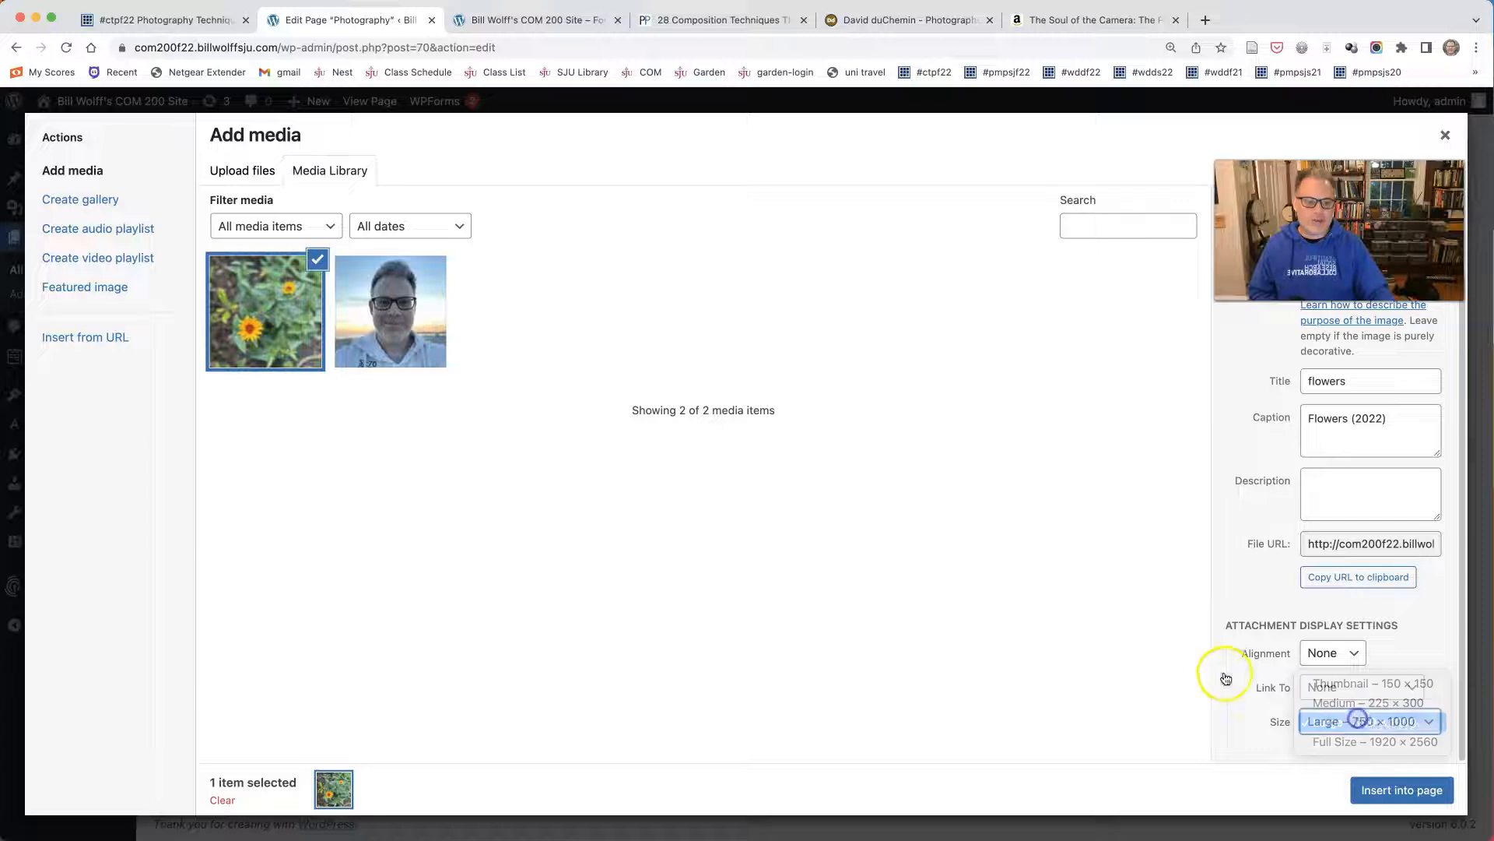
{"action": "left_click", "coordinate": [1402, 790]}
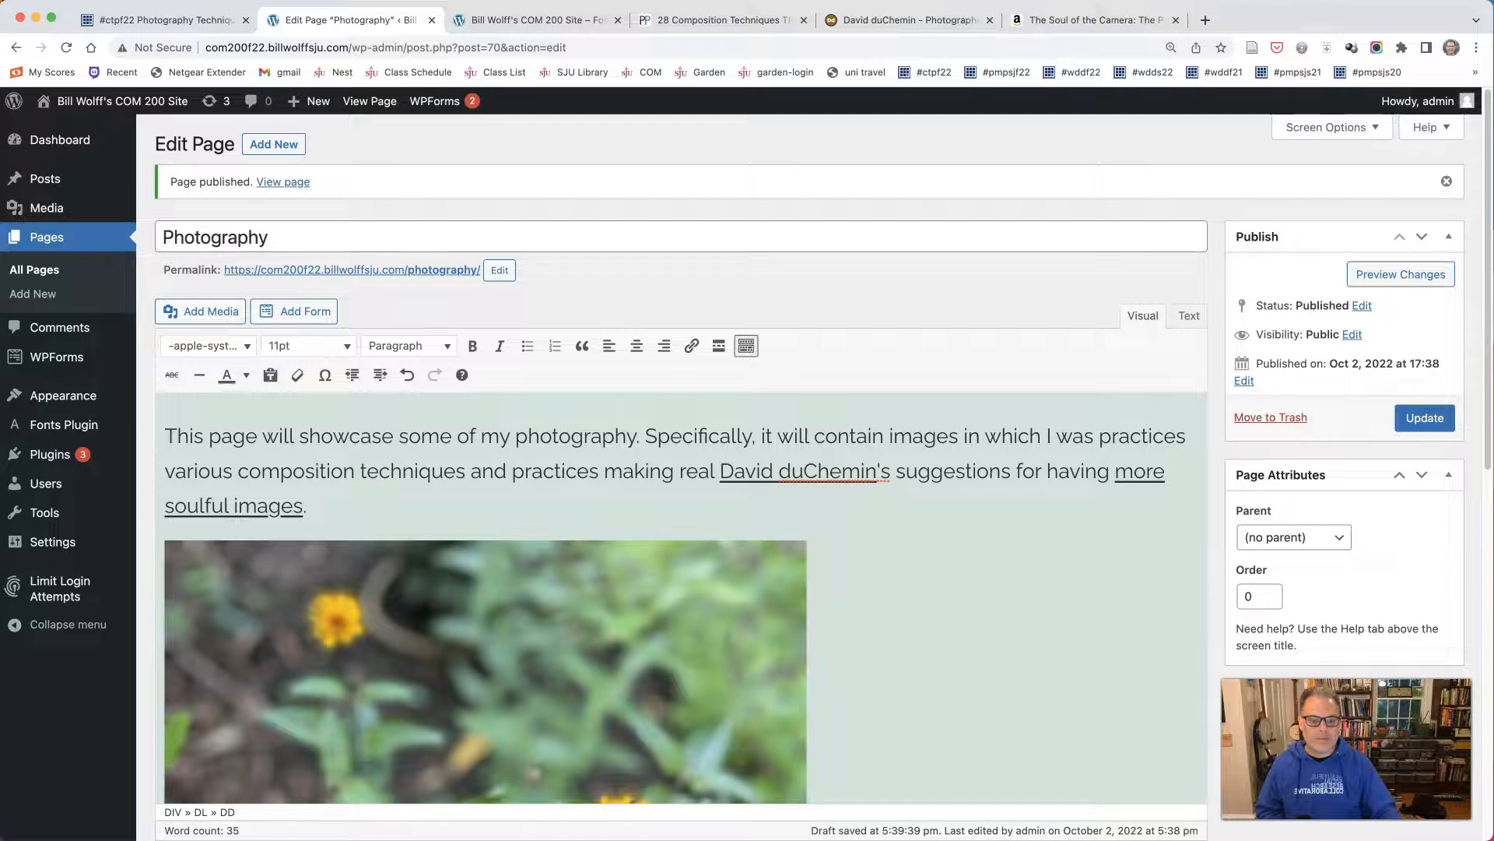
{"action": "scroll", "coordinate": [439, 660], "scroll_direction": "down", "scroll_amount": 8}
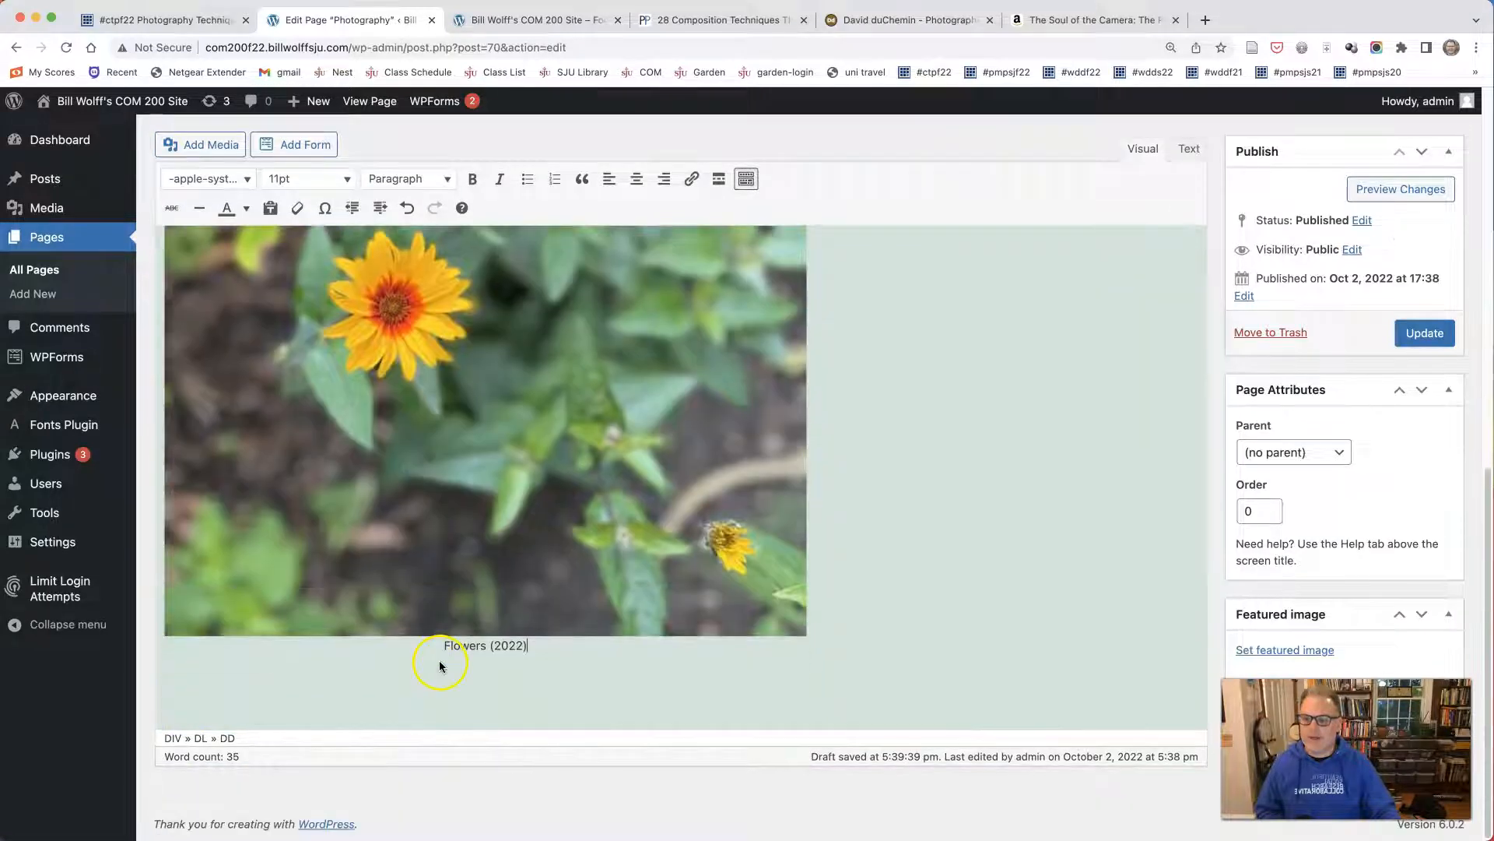
Add a new line reading "Flowers (2022)" between the introductory paragraph and the flowers image.
{"action": "scroll", "coordinate": [537, 681], "scroll_direction": "up", "scroll_amount": 8}
{"action": "left_click", "coordinate": [355, 504]}
{"action": "key", "text": "Return"}
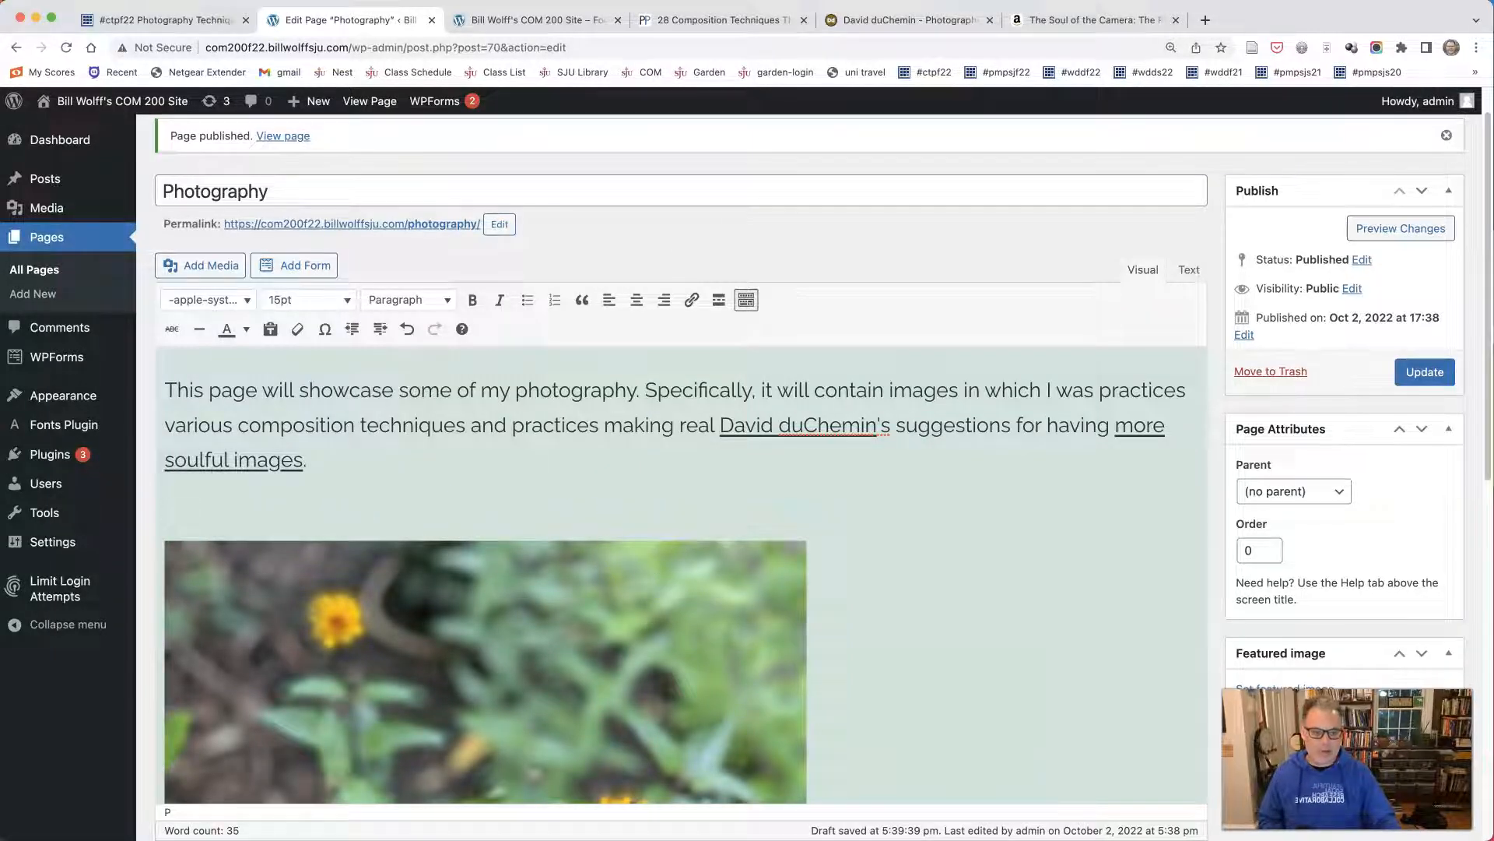
{"action": "left_click", "coordinate": [256, 387]}
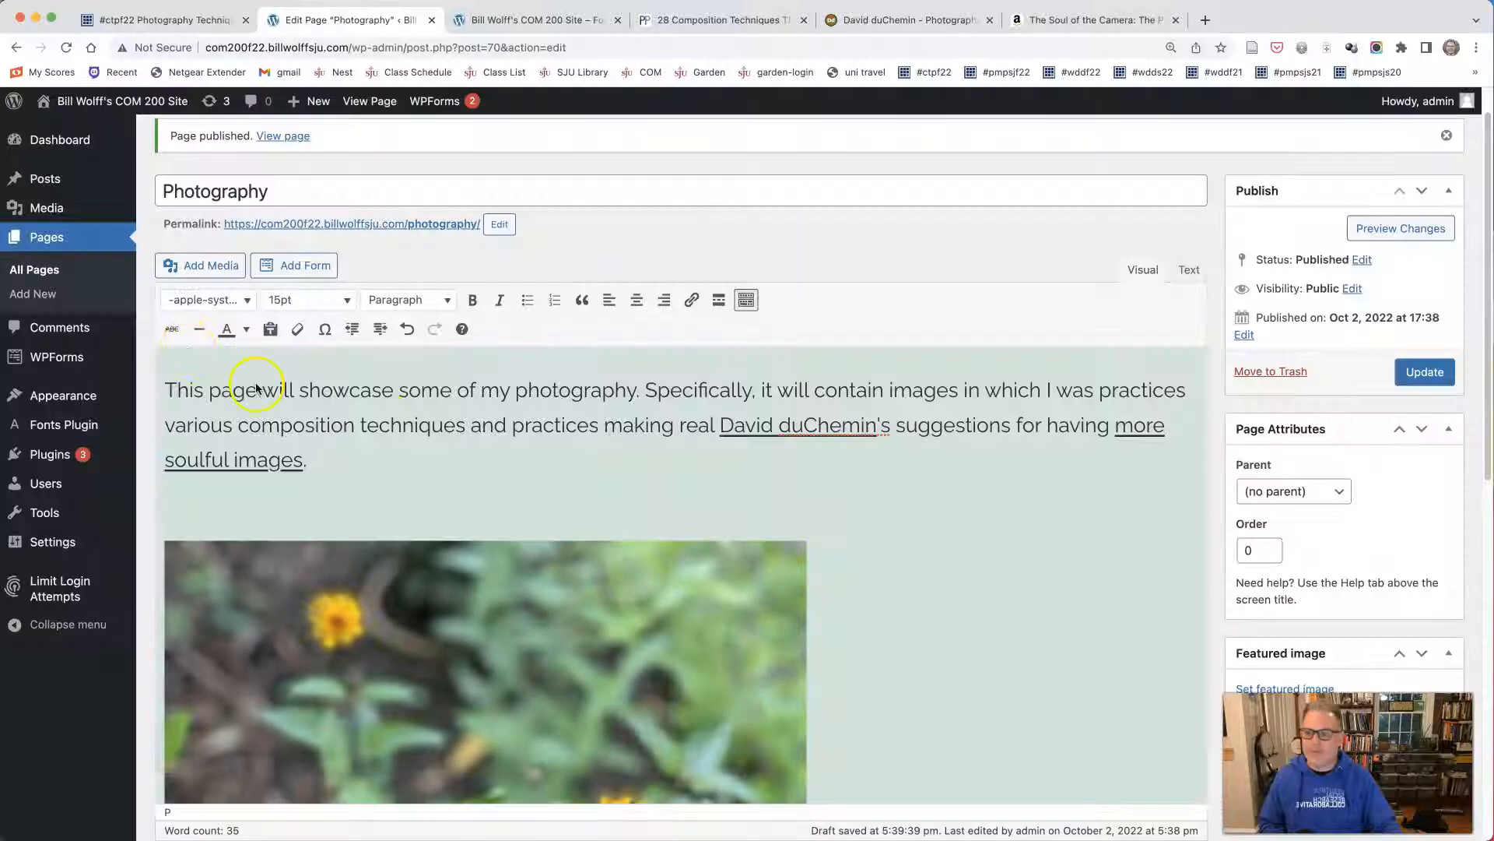
{"action": "left_click", "coordinate": [225, 503]}
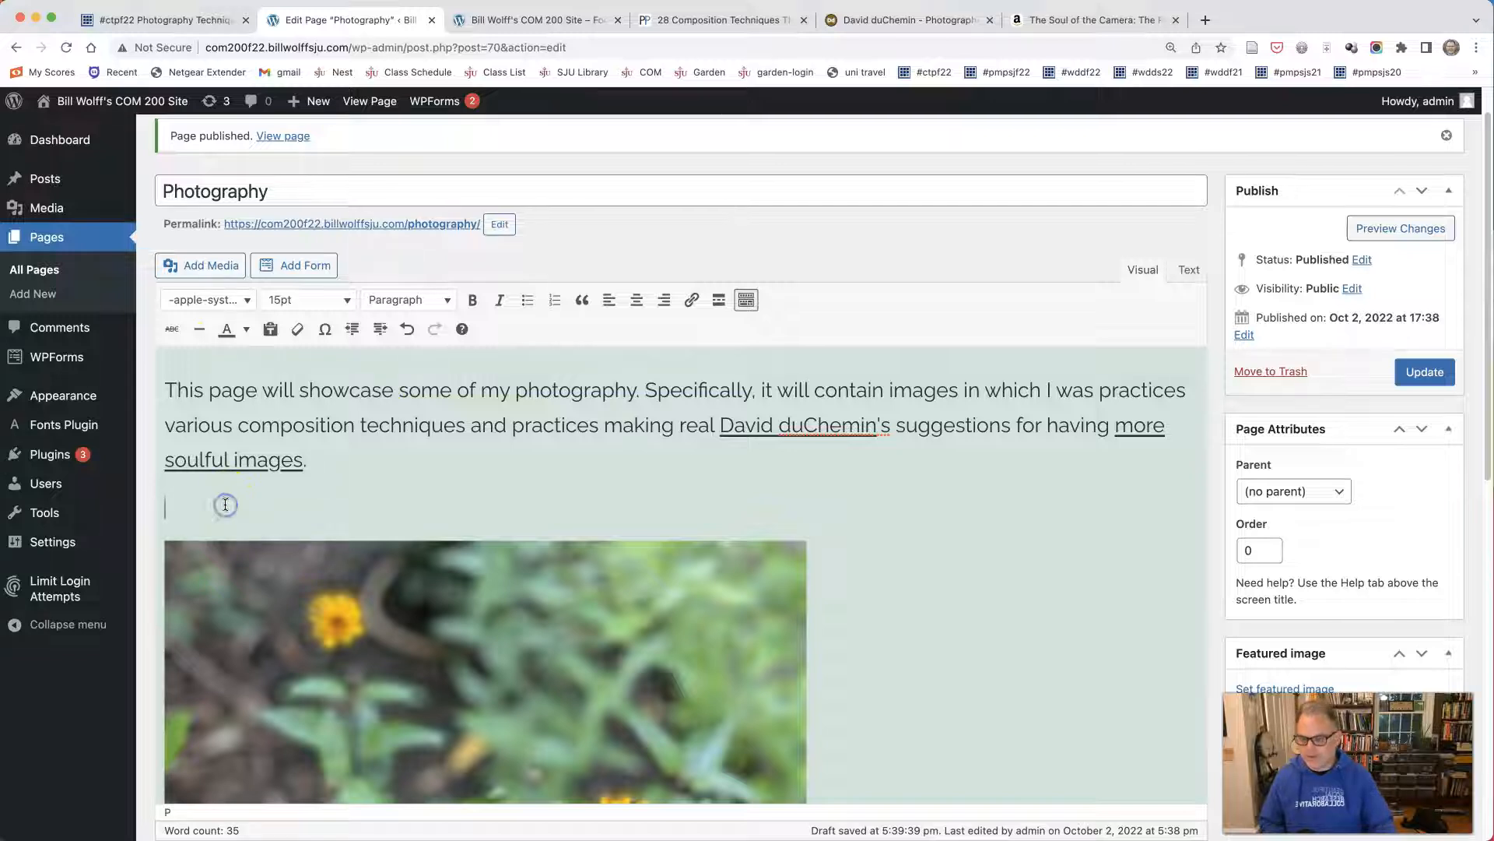
{"action": "type", "text": "Flowers"}
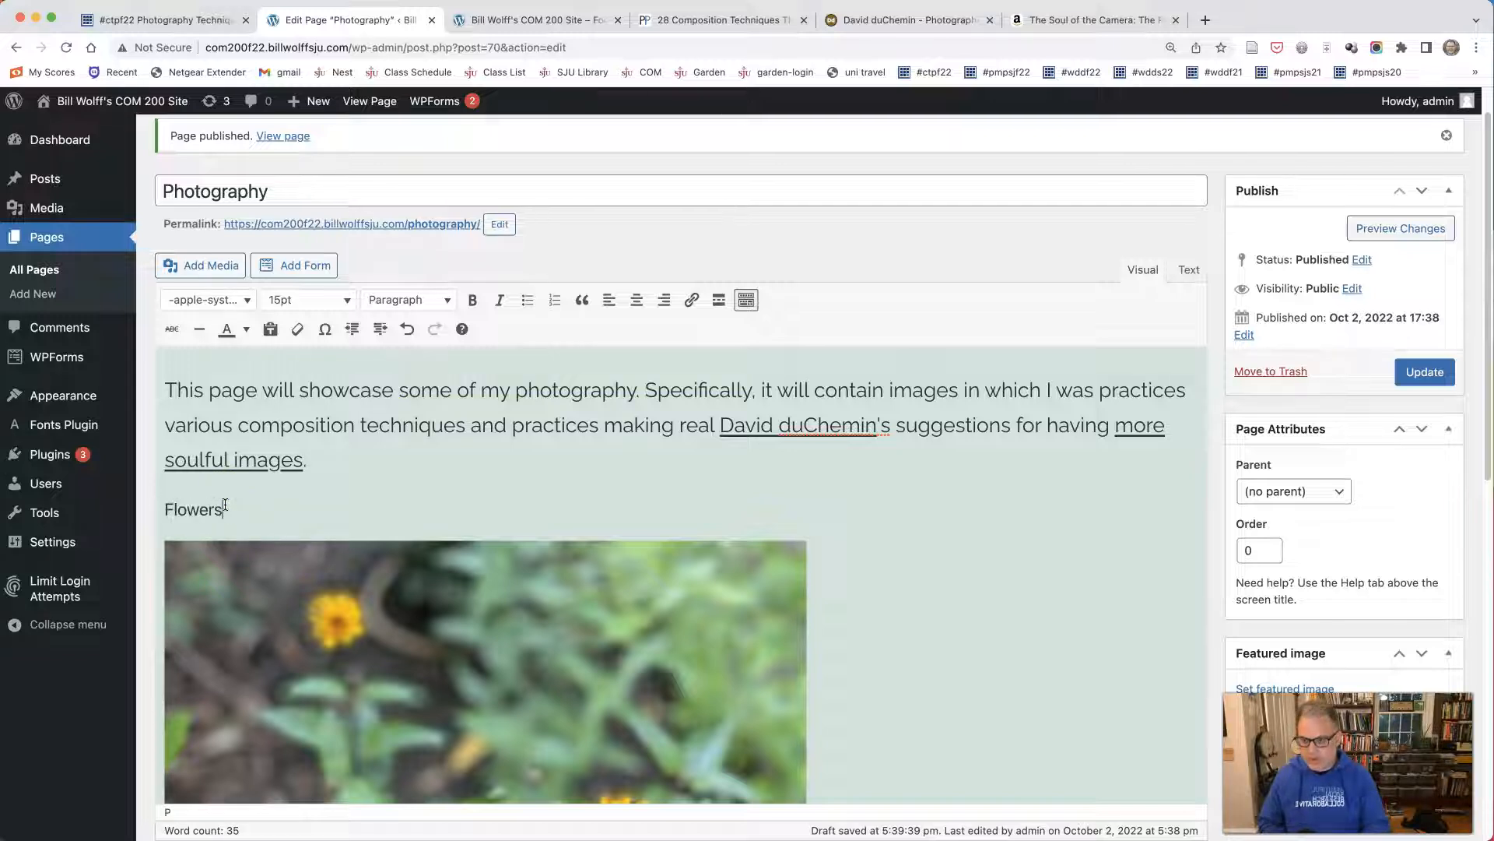
{"action": "type", "text": " (2022)"}
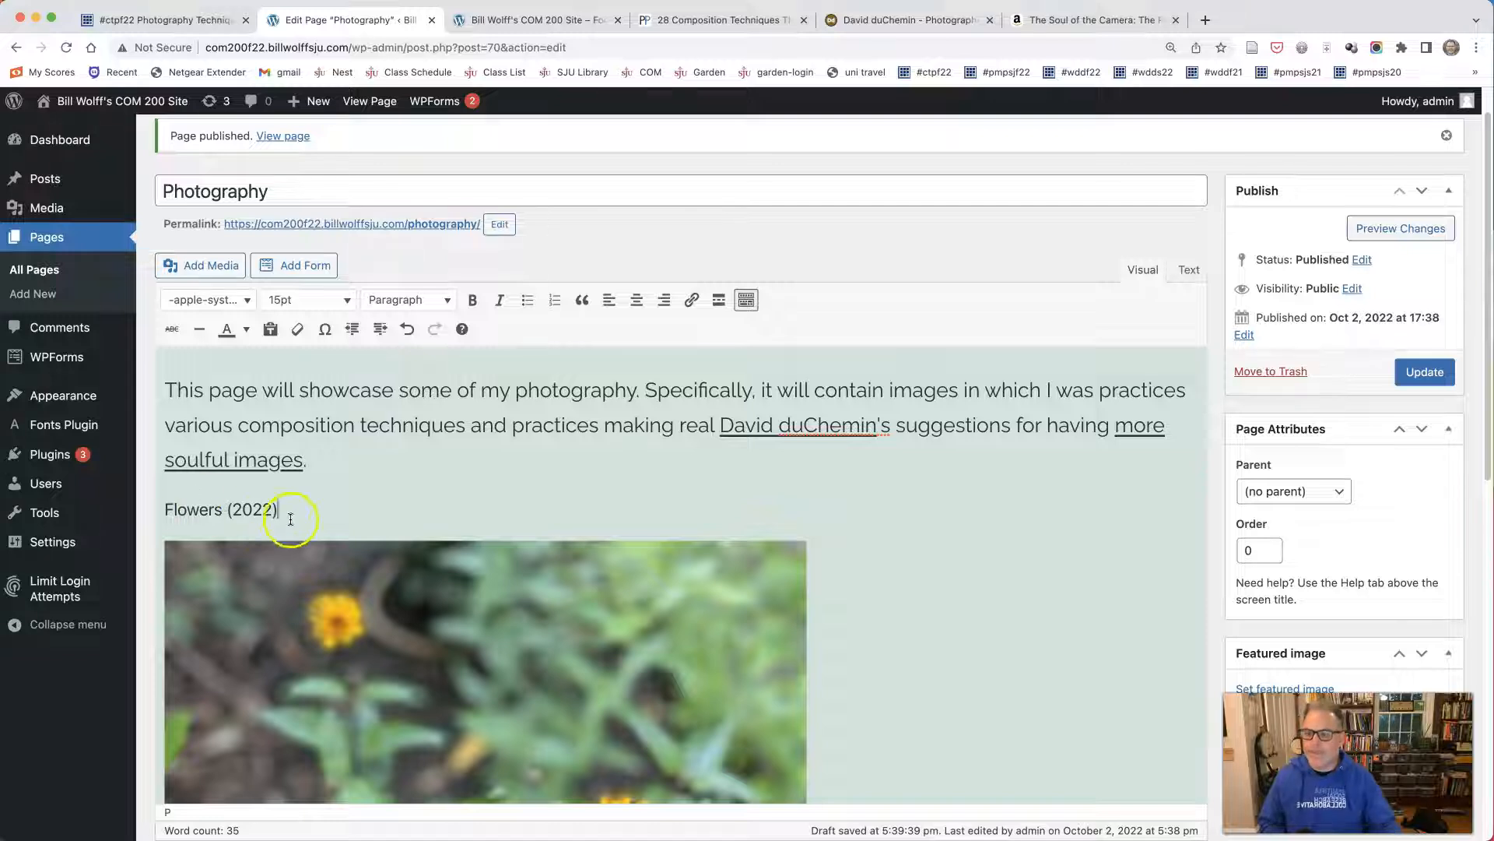
Set the font of the "Flowers (2022)" line above the image to Abril Fatface.
{"action": "left_click_drag", "start_coordinate": [288, 515], "coordinate": [151, 518]}
{"action": "left_click", "coordinate": [179, 268]}
{"action": "left_click", "coordinate": [200, 300]}
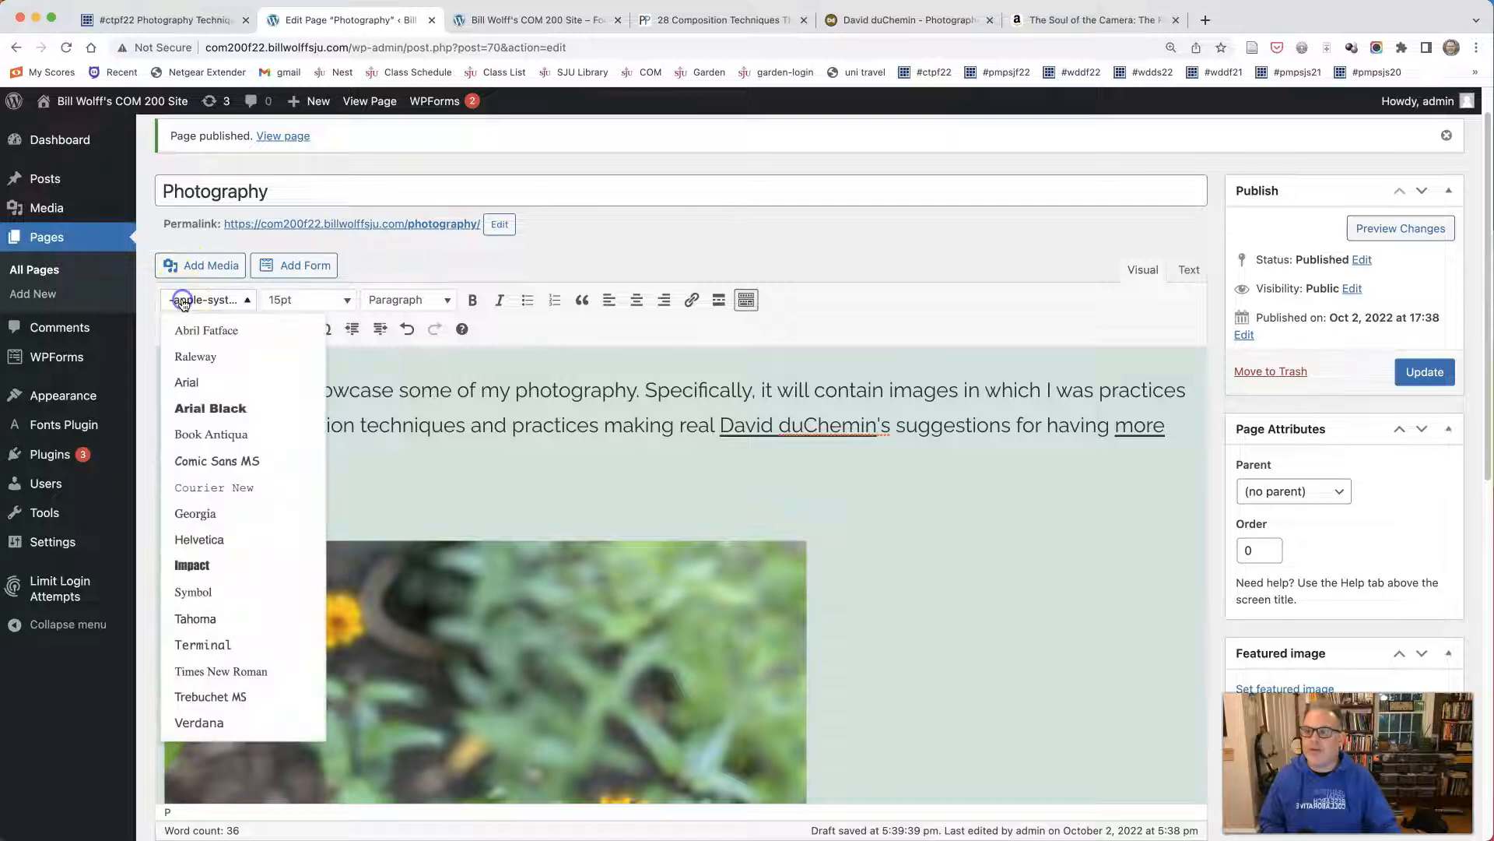
{"action": "left_click", "coordinate": [201, 332]}
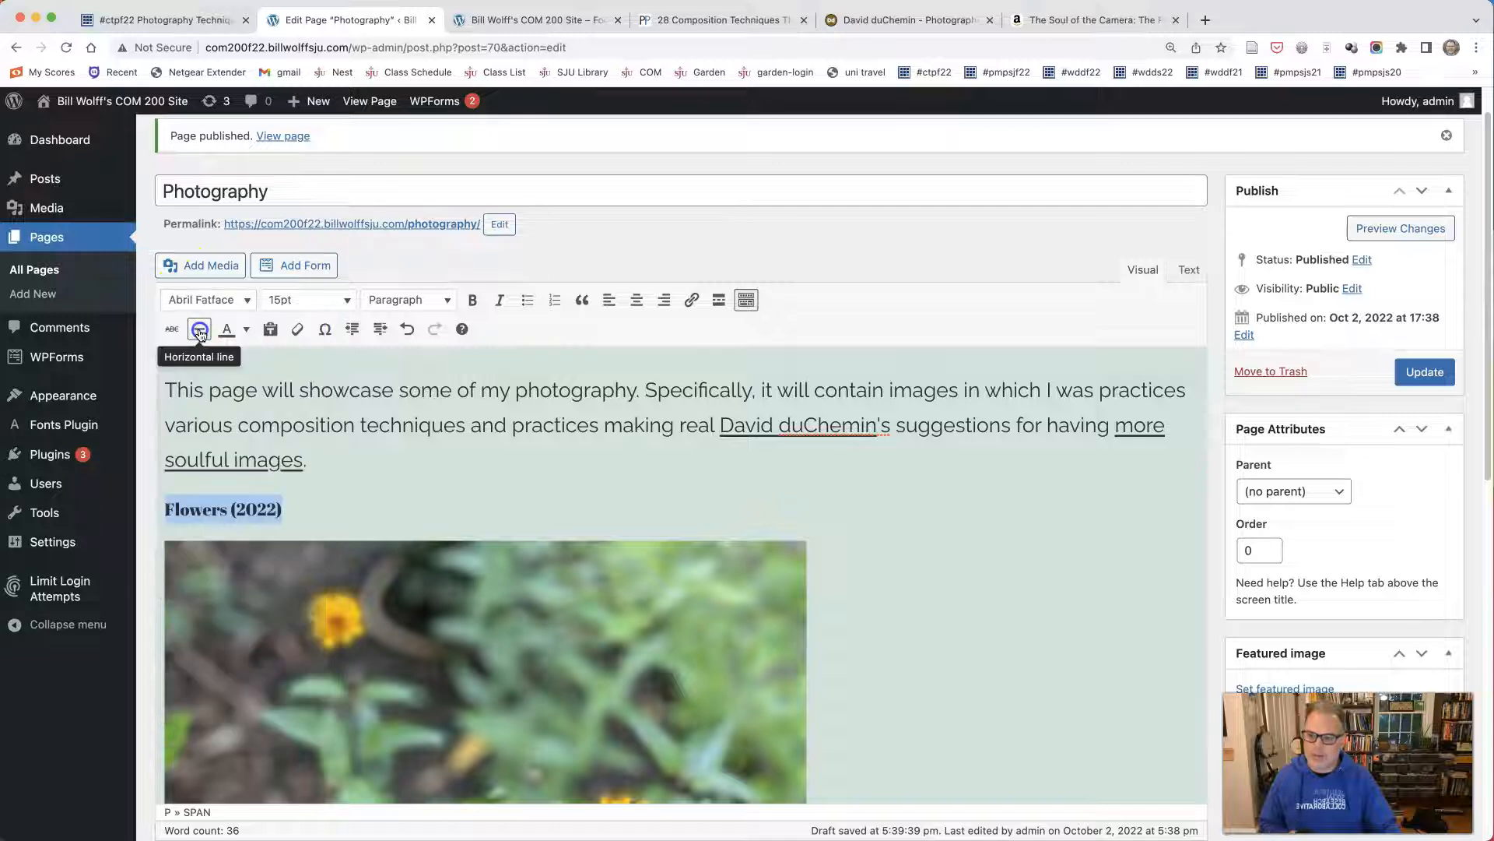
{"action": "left_click", "coordinate": [347, 300]}
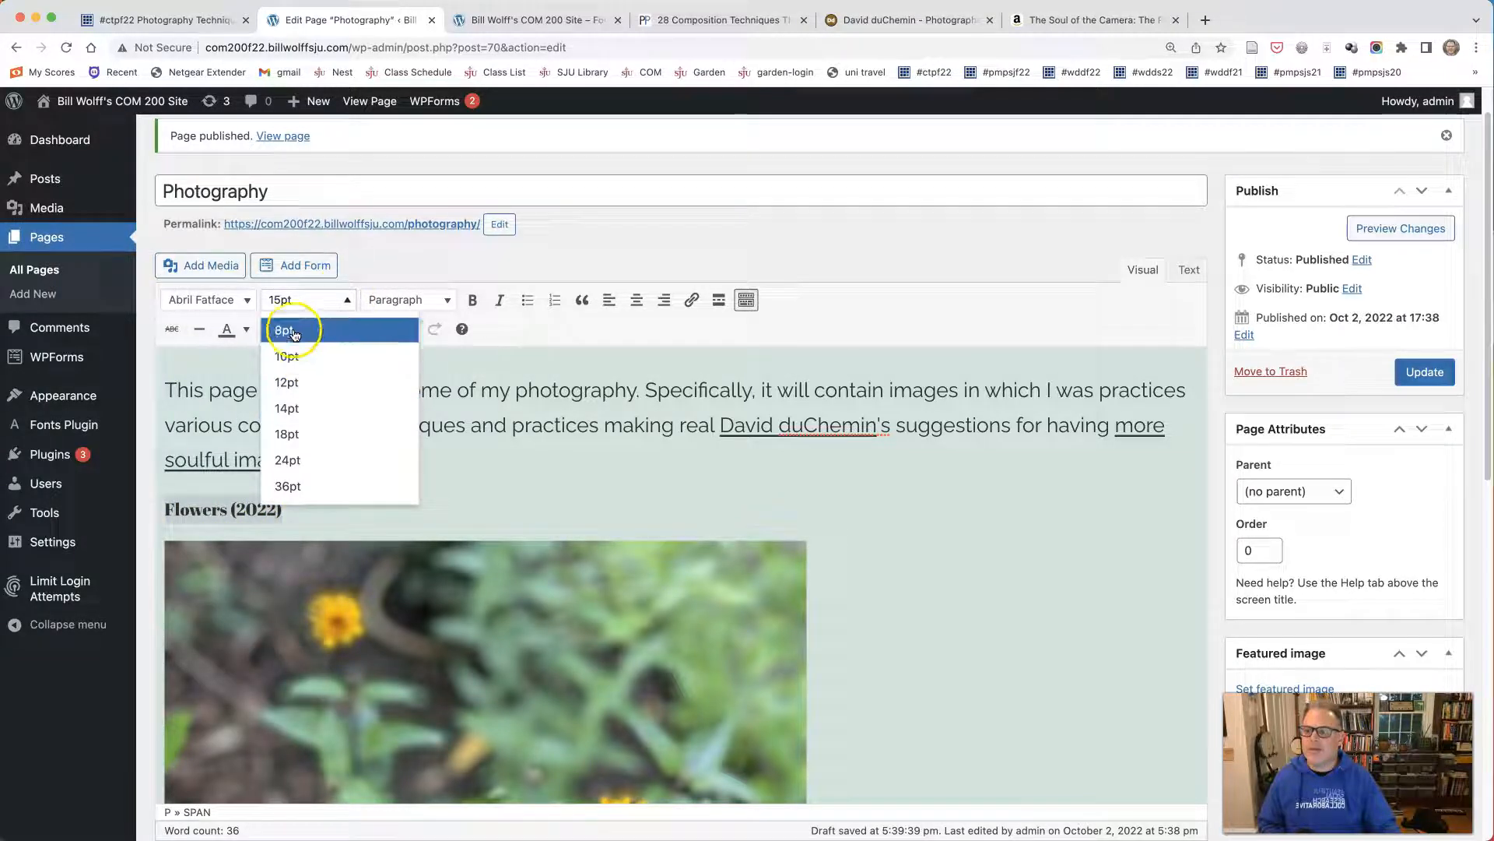
{"action": "left_click", "coordinate": [281, 302]}
{"action": "left_click", "coordinate": [279, 303]}
{"action": "left_click", "coordinate": [278, 302]}
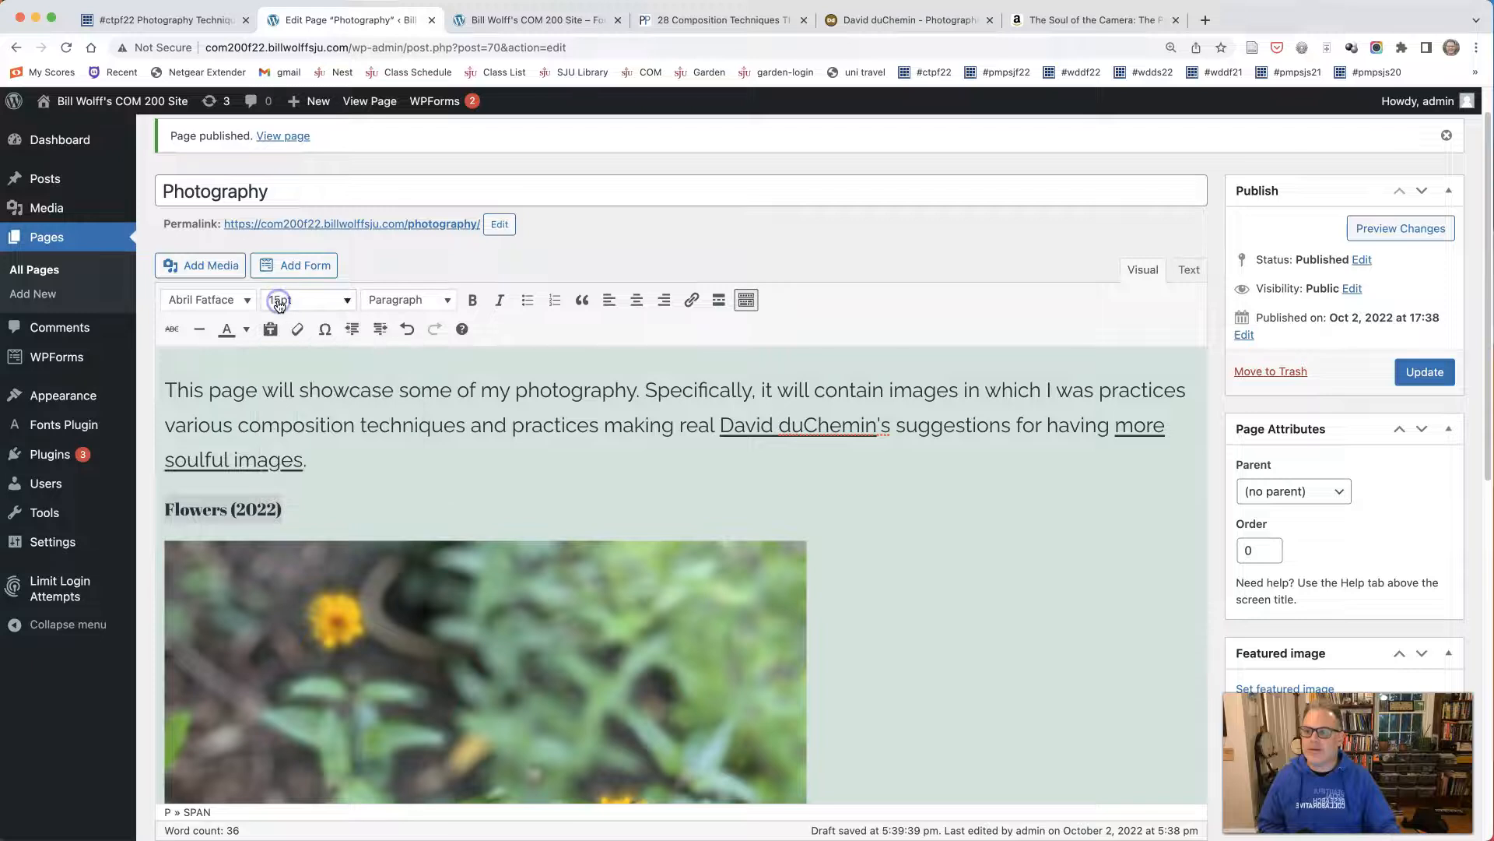
Format the "Flowers (2022)" line above the image as Heading 3.
{"action": "left_click", "coordinate": [324, 507]}
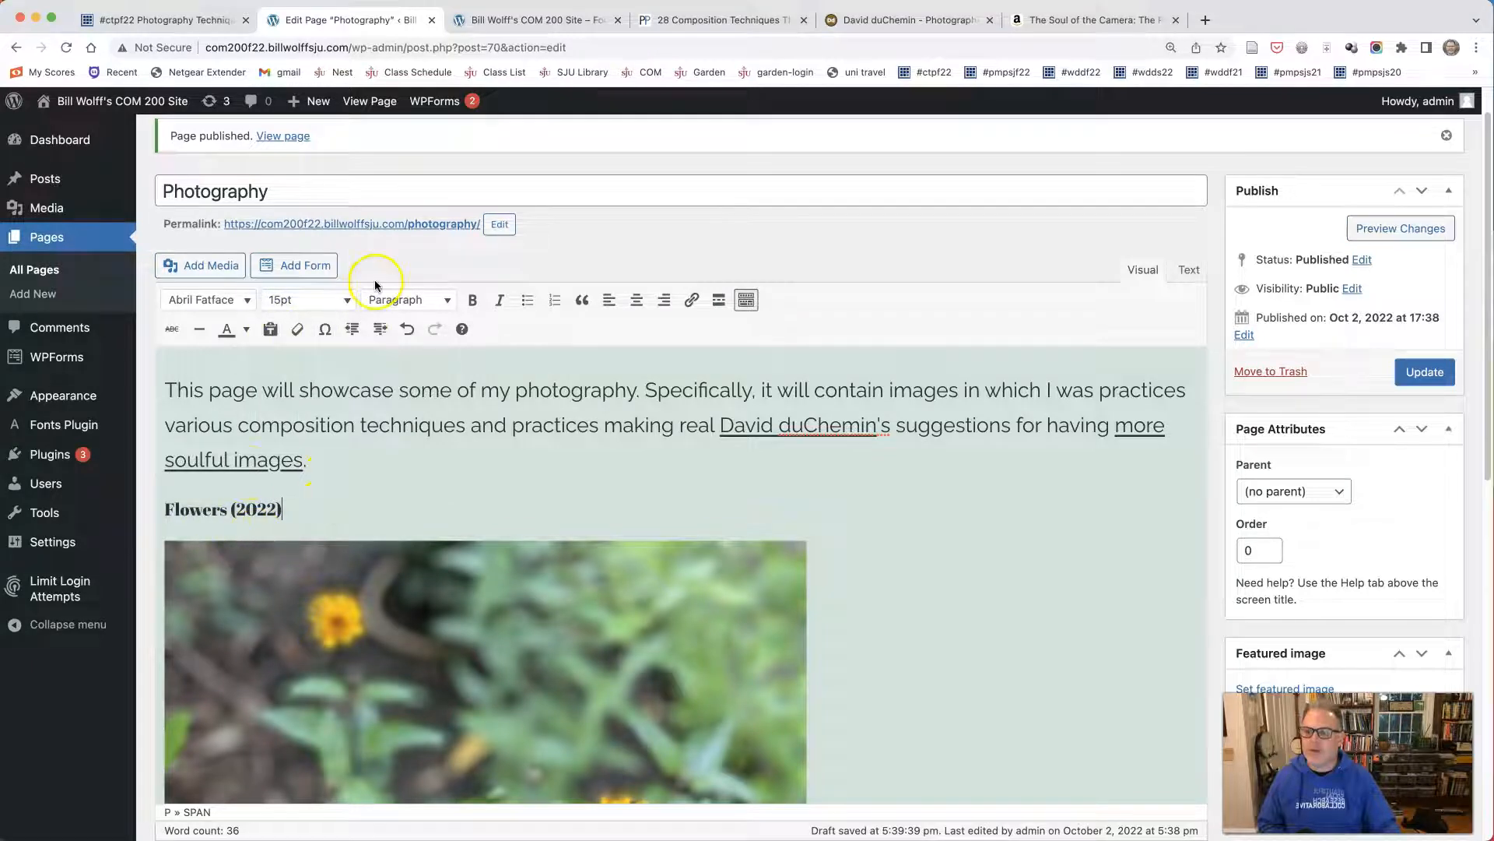
{"action": "left_click", "coordinate": [377, 300]}
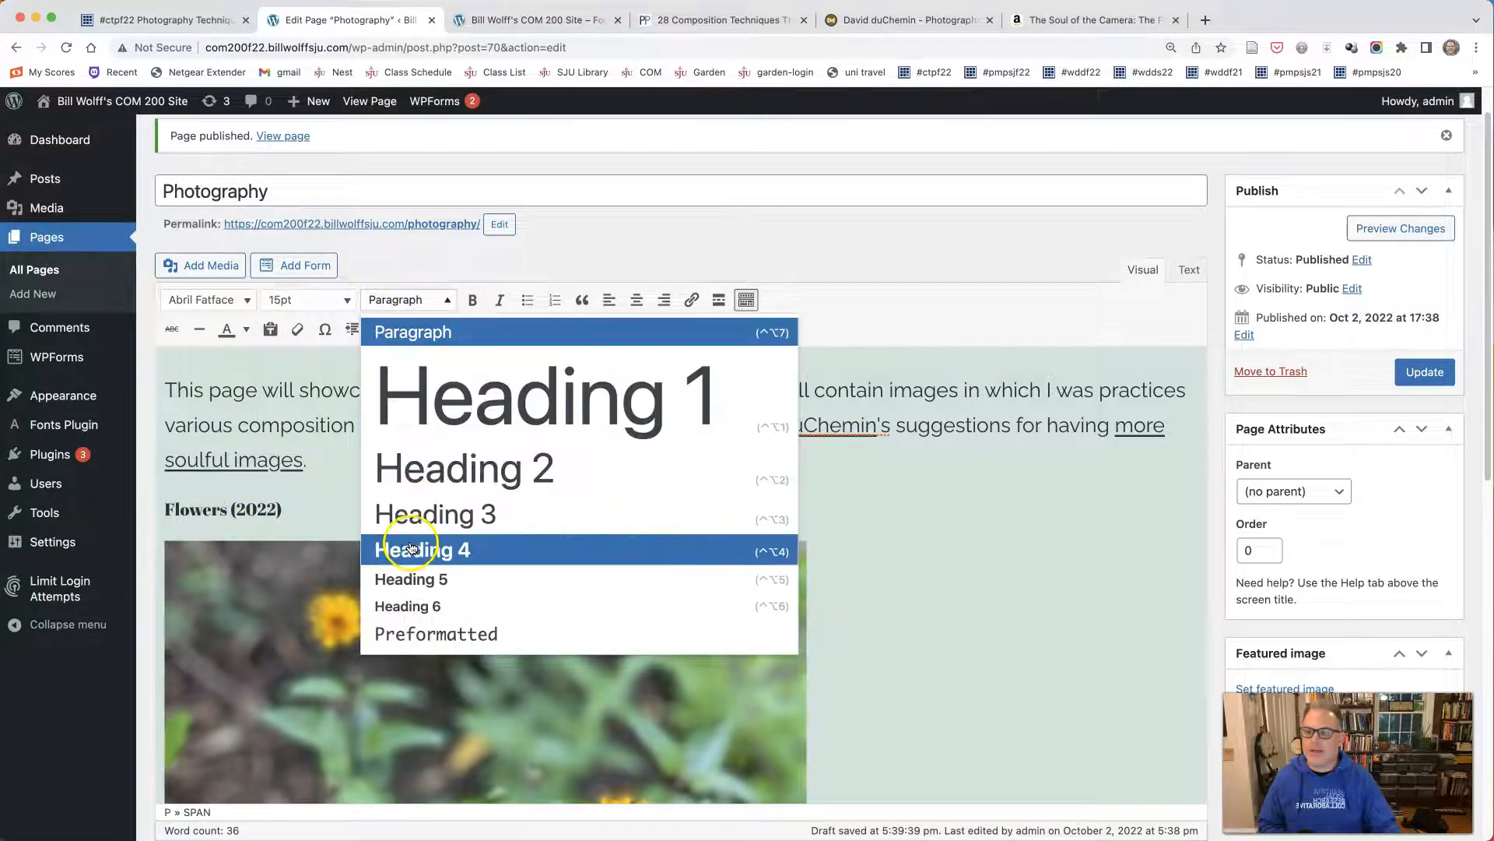
{"action": "left_click", "coordinate": [415, 520]}
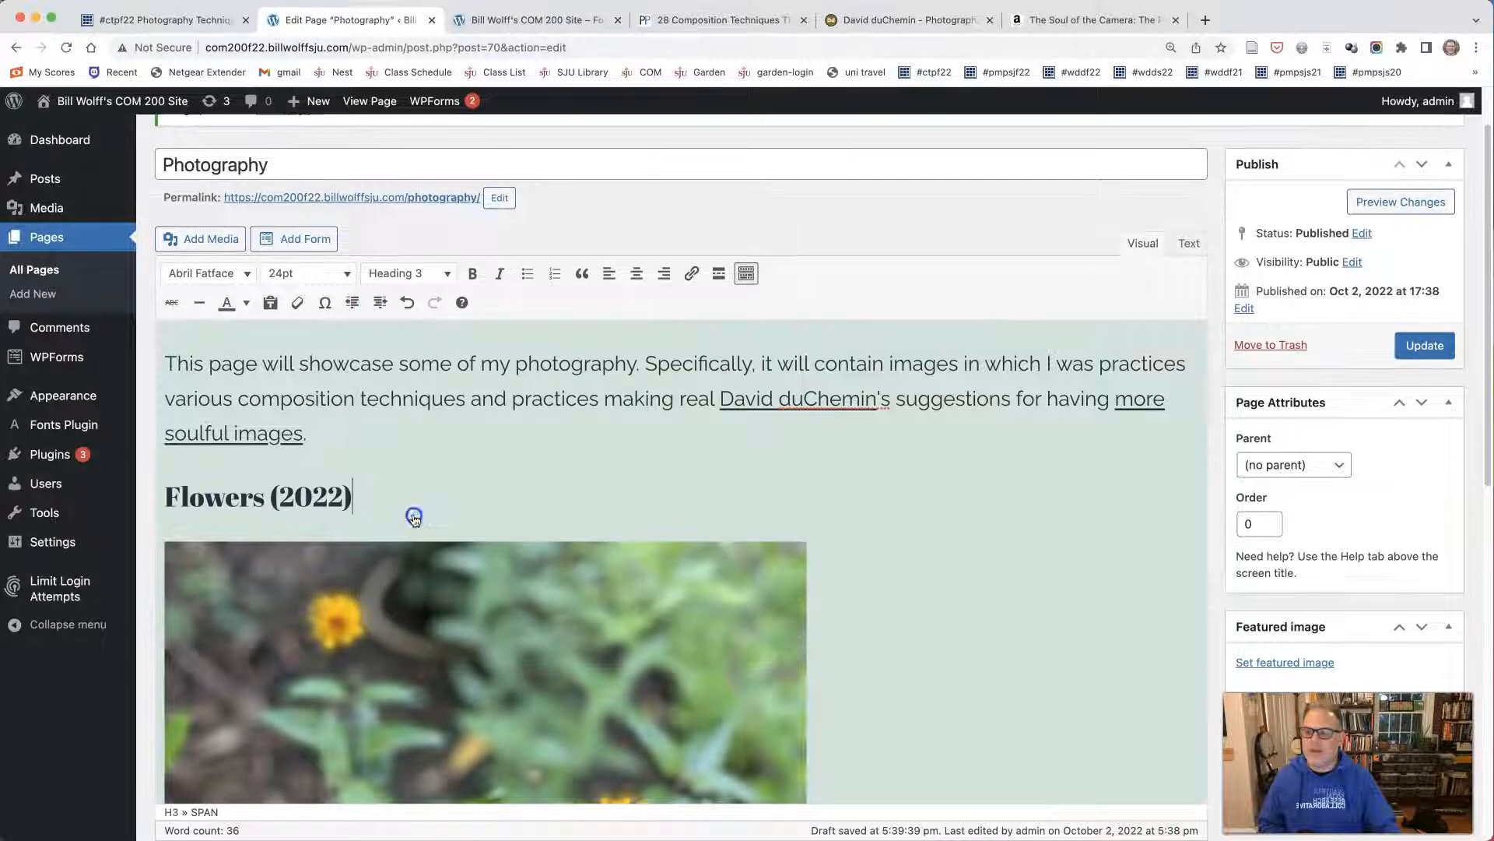
Write the sentence 'In "Flowers," I am practicing Rule of Thirds and Depth of Field.' below the image caption.
{"action": "scroll", "coordinate": [385, 485], "scroll_direction": "down", "scroll_amount": 6}
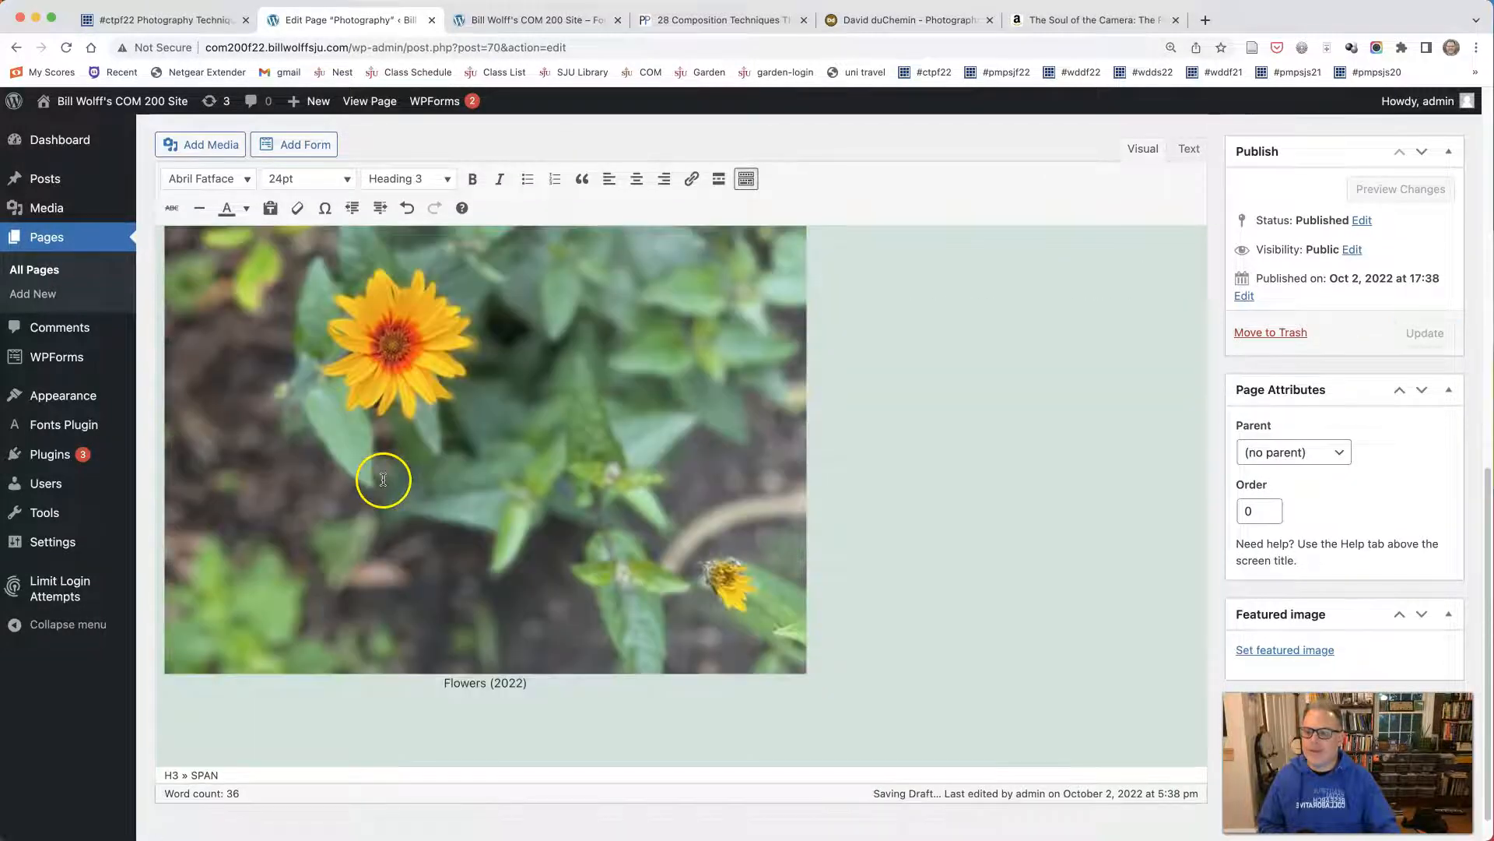
{"action": "left_click", "coordinate": [371, 728]}
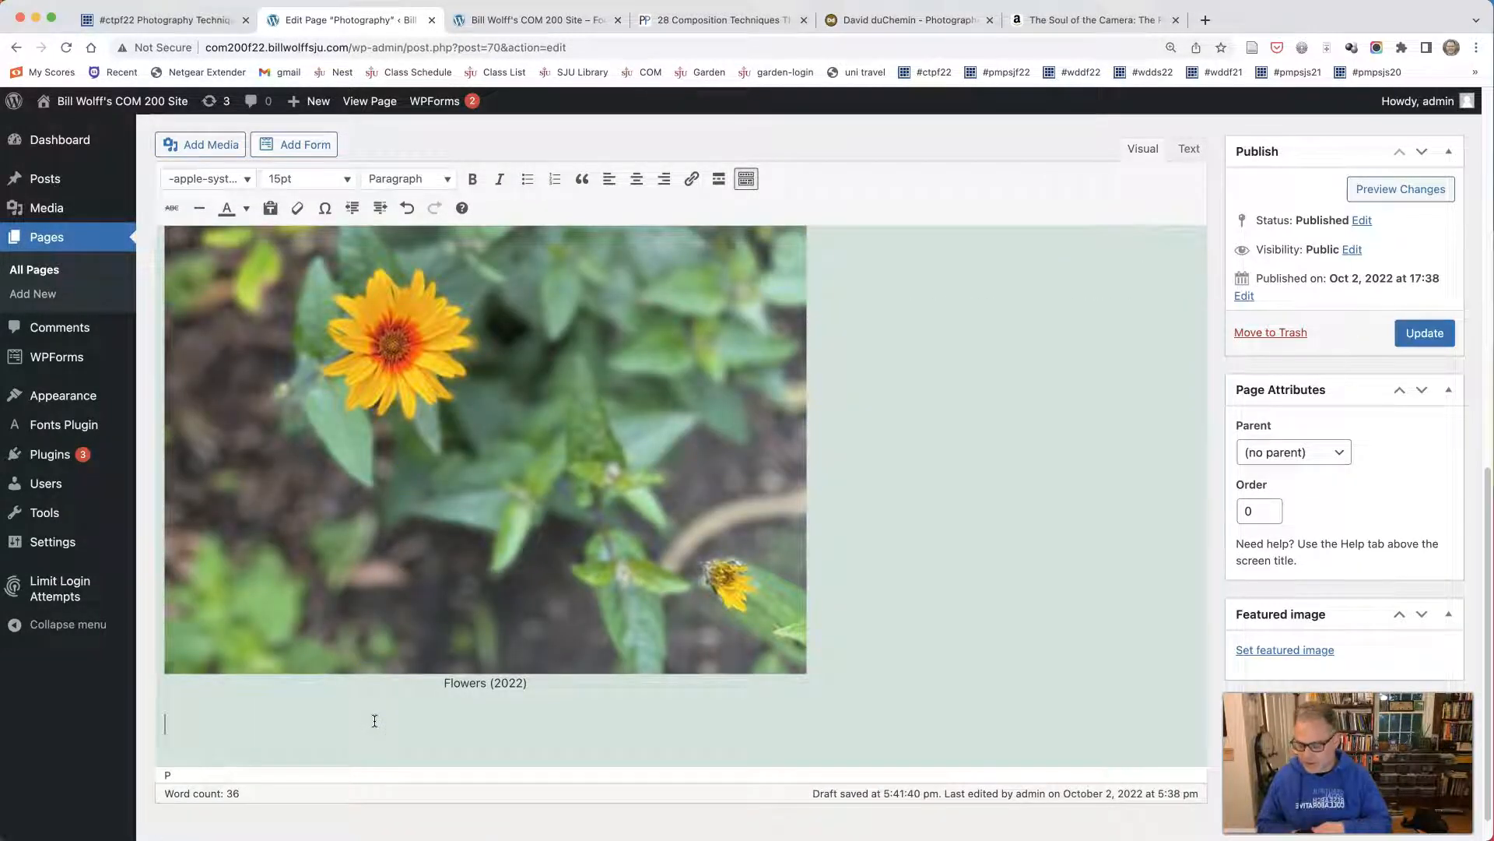
{"action": "type", "text": "In tihs "}
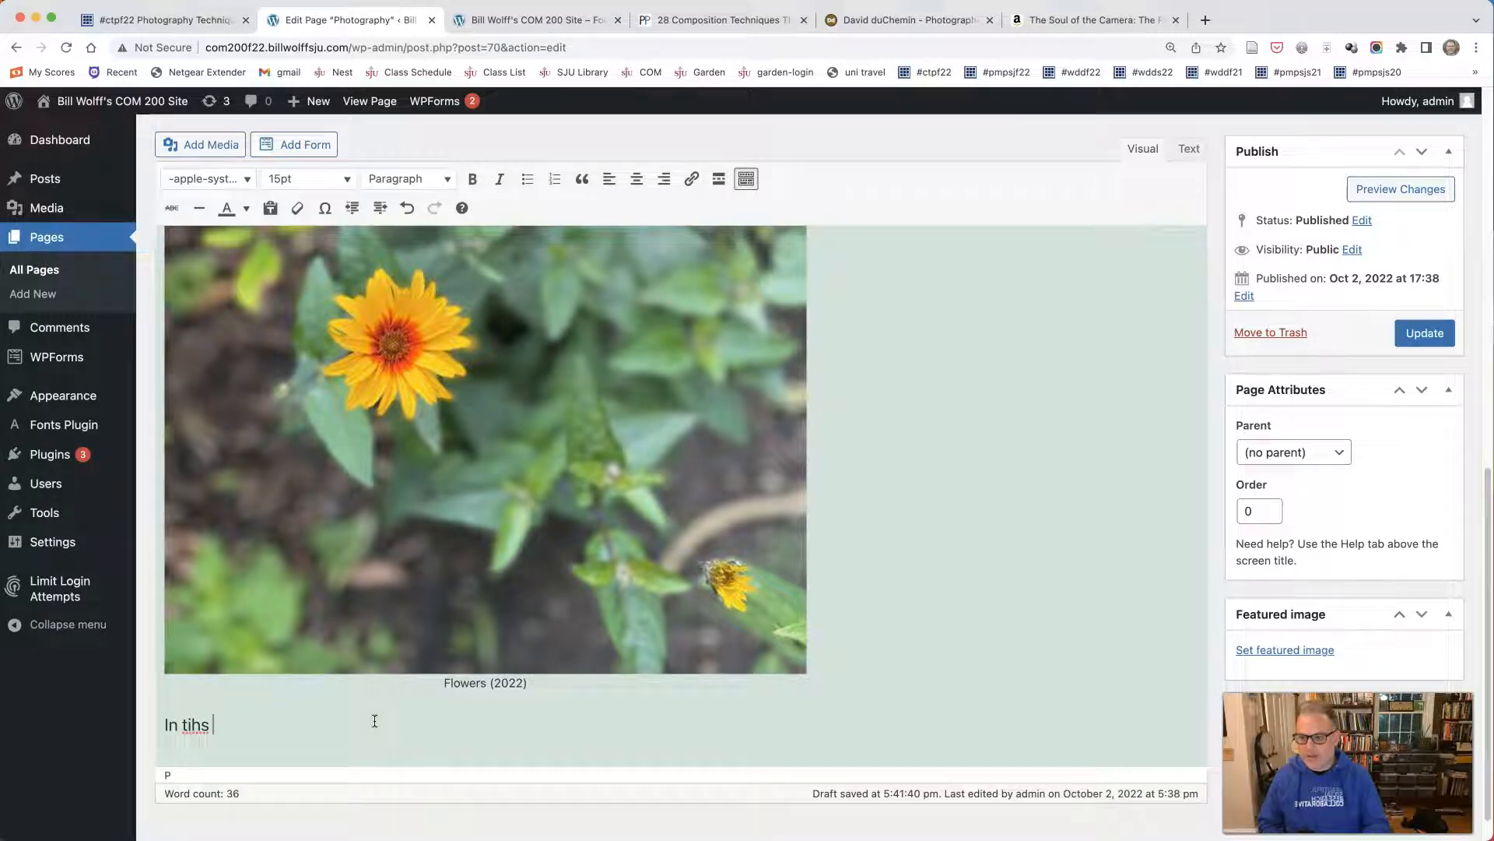
{"action": "type", "text": "his photog"}
{"action": "key", "text": "BackSpace"}
{"action": "key", "text": "BackSpace"}
{"action": "key", "text": "BackSpace"}
{"action": "key", "text": "BackSpace"}
{"action": "key", "text": "BackSpace"}
{"action": "key", "text": "BackSpace"}
{"action": "key", "text": "BackSpace"}
{"action": "key", "text": "BackSpace"}
{"action": "key", "text": "BackSpace"}
{"action": "key", "text": "BackSpace"}
{"action": "key", "text": "BackSpace"}
{"action": "key", "text": "BackSpace"}
{"action": "key", "text": "BackSpace"}
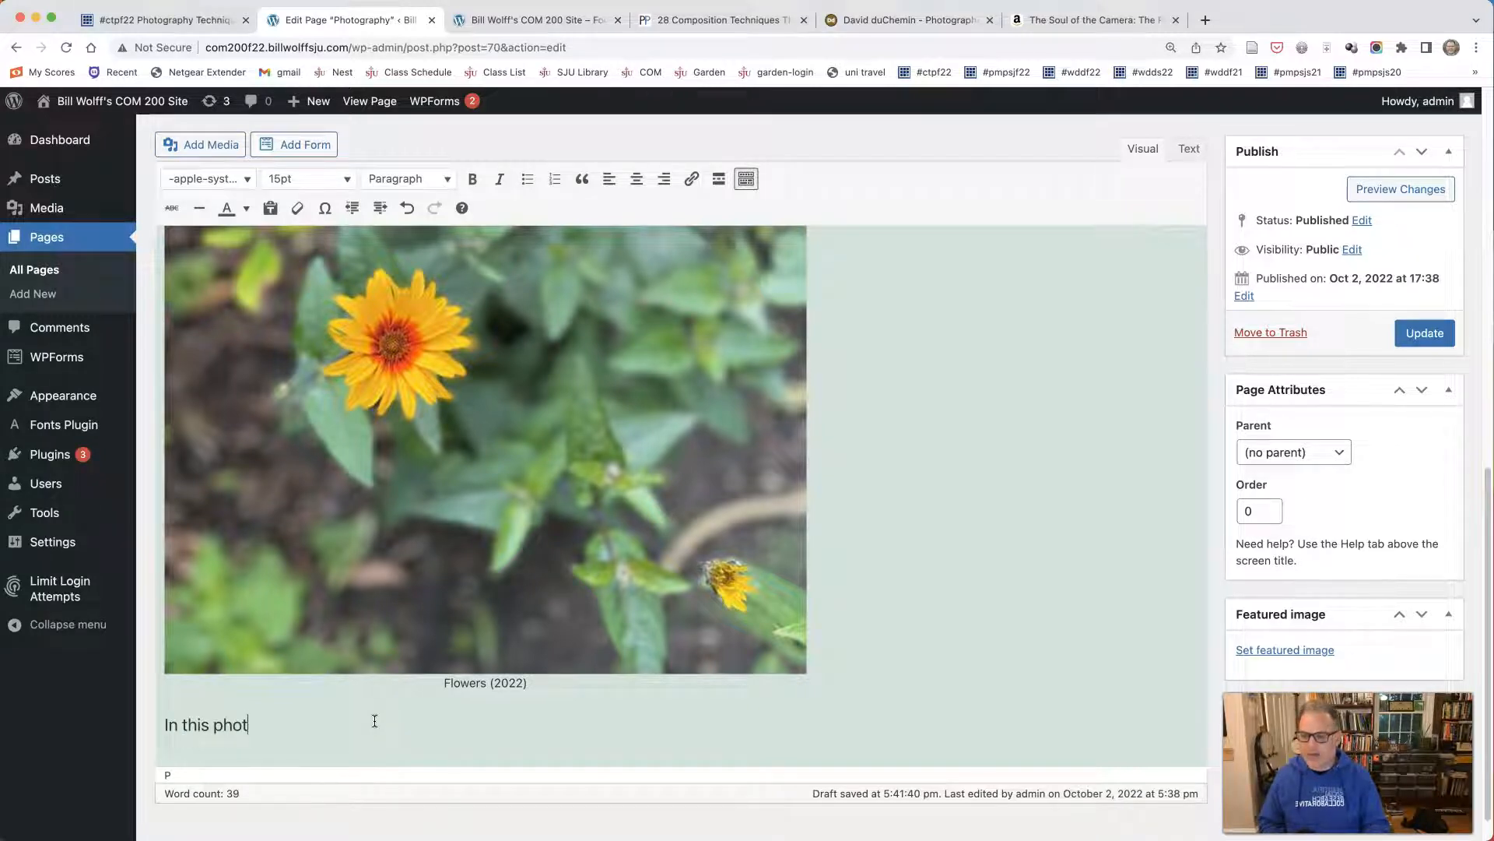
{"action": "type", "text": "\"Flower"}
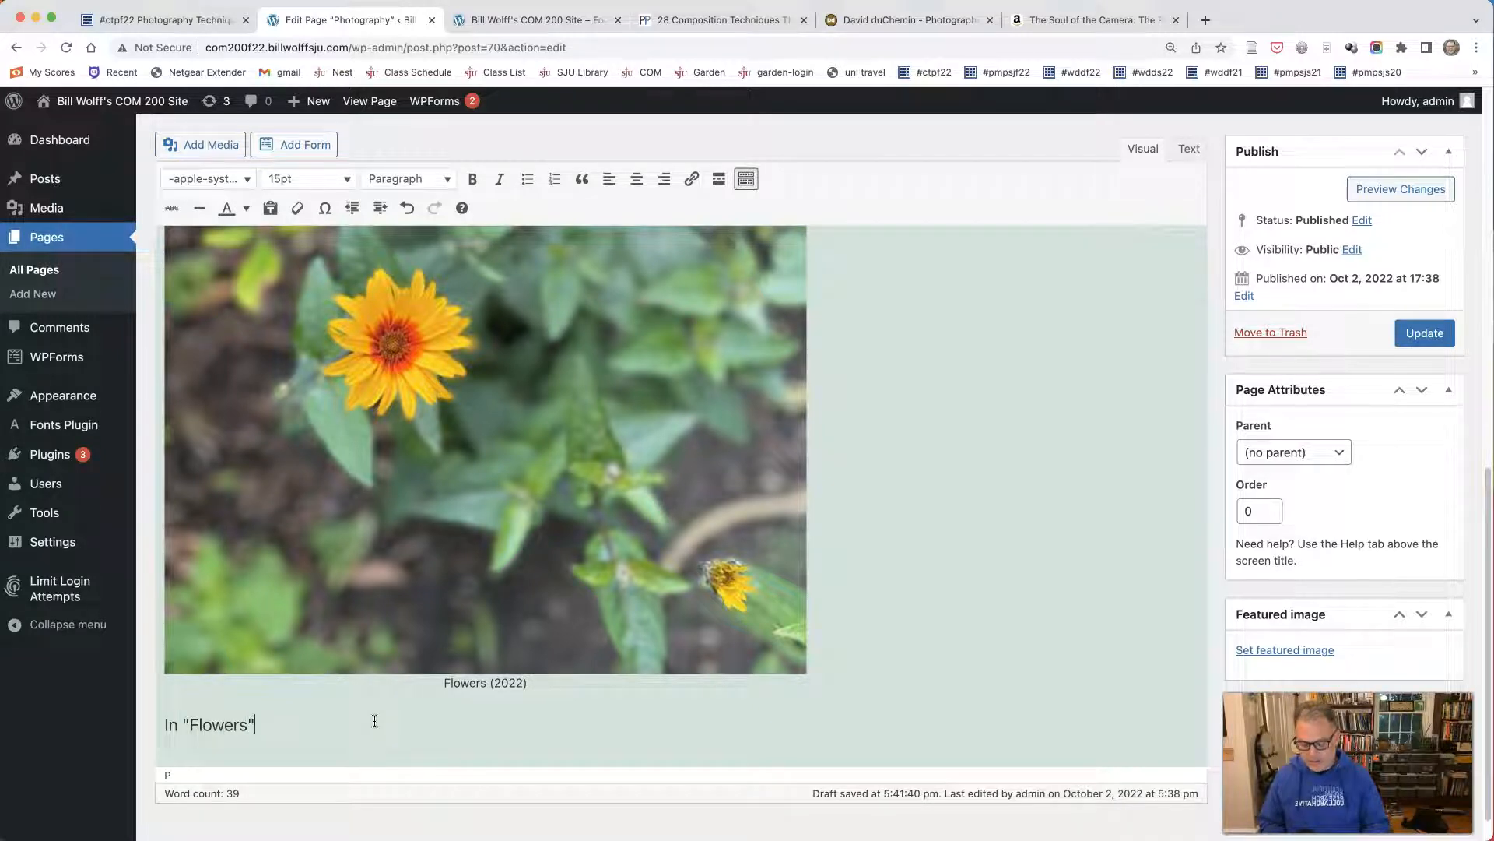
{"action": "type", "text": "s,\" I am practicing Rule of Thirds and Depth of Field."}
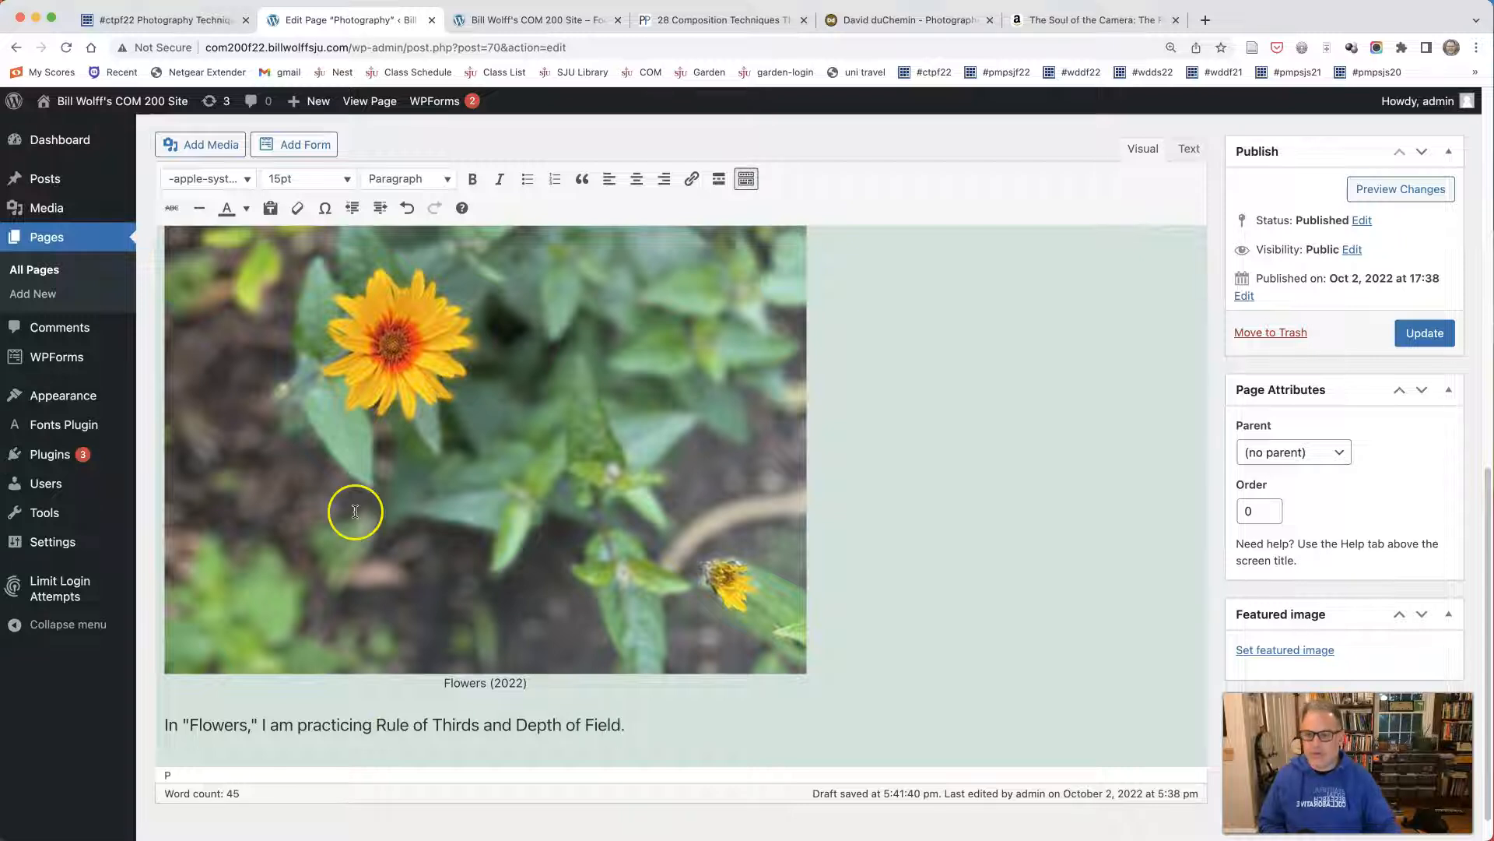
Start a new empty paragraph after the sentence about Rule of Thirds and Depth of Field.
{"action": "scroll", "coordinate": [355, 511], "scroll_direction": "up", "scroll_amount": 10}
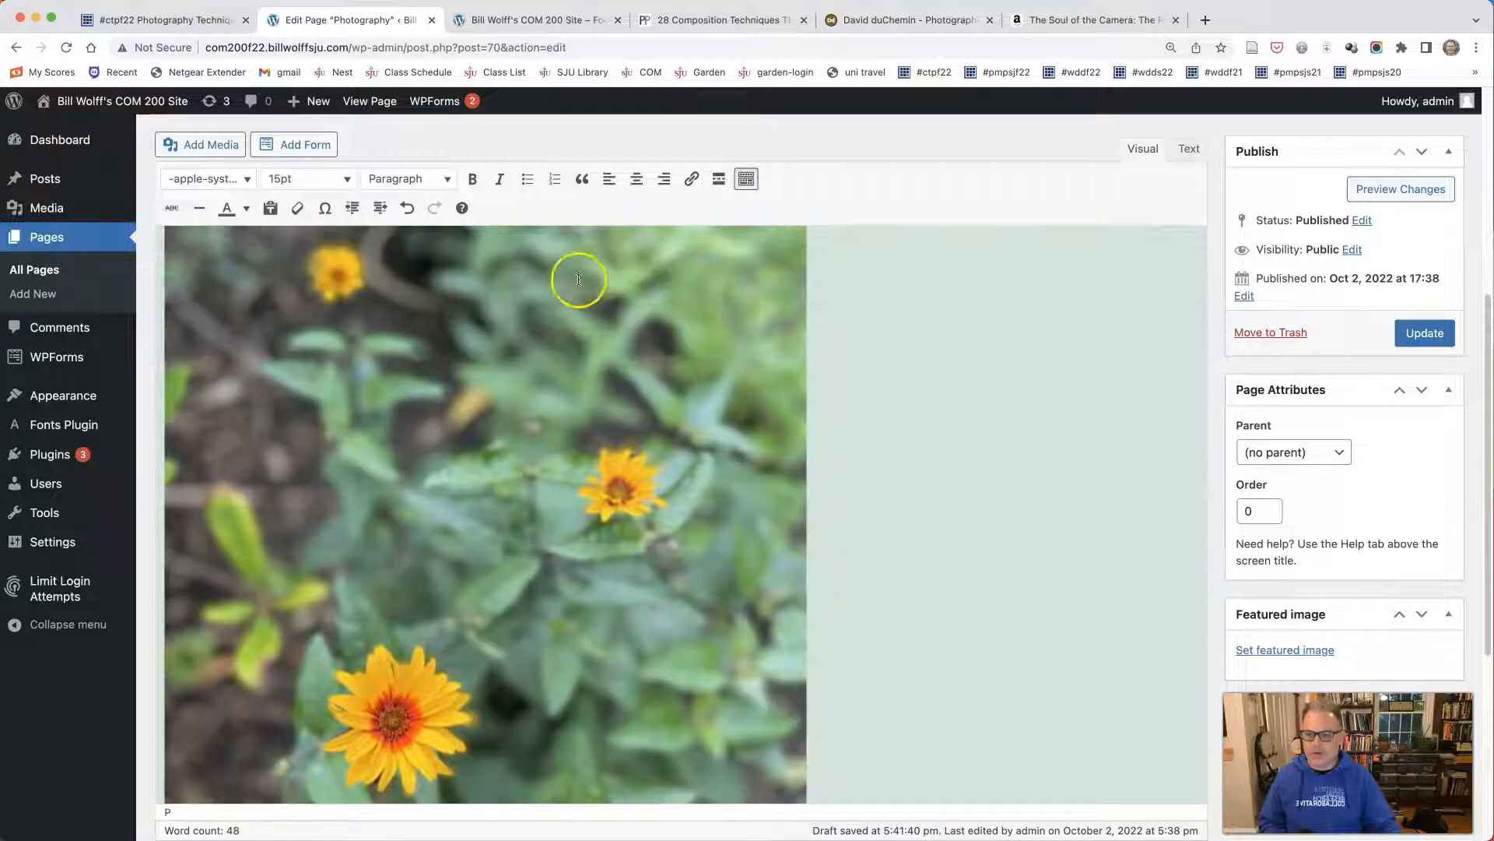
{"action": "scroll", "coordinate": [684, 621], "scroll_direction": "down", "scroll_amount": 1}
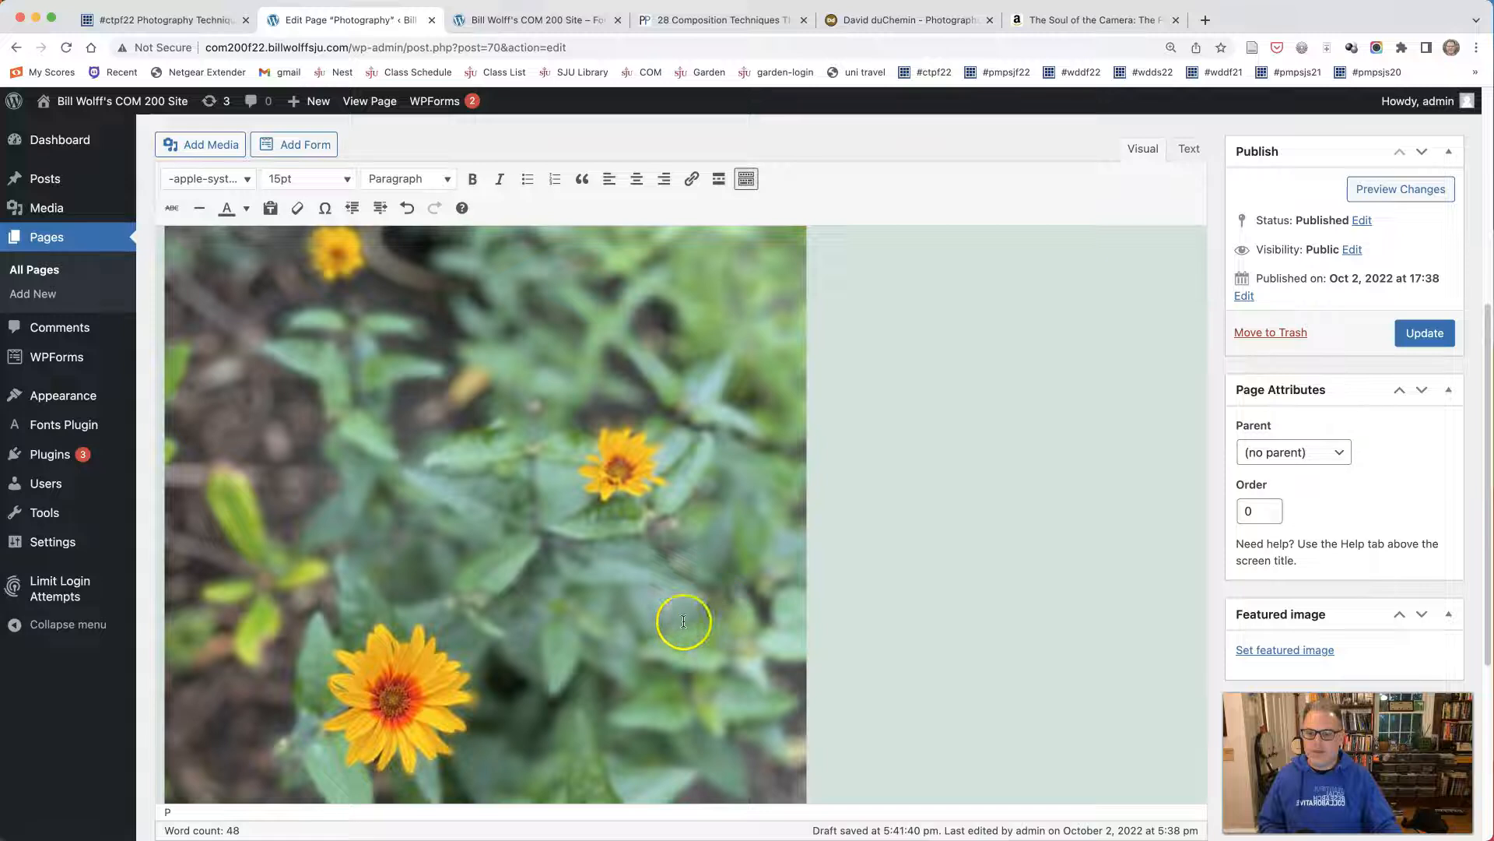
{"action": "scroll", "coordinate": [488, 324], "scroll_direction": "down", "scroll_amount": 10}
{"action": "scroll", "coordinate": [617, 561], "scroll_direction": "up", "scroll_amount": 2}
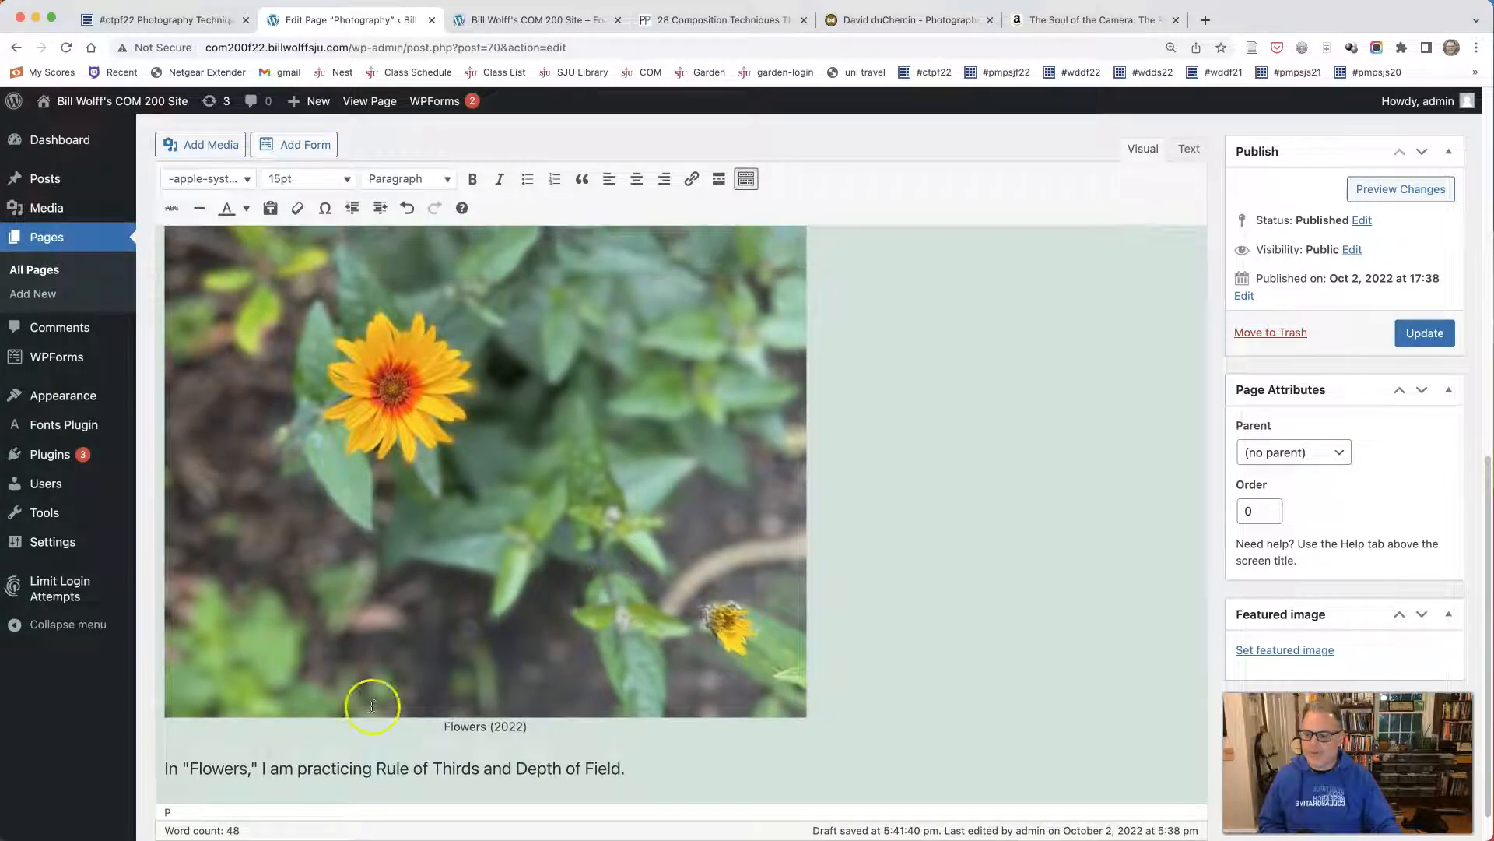
{"action": "mouse_move", "coordinate": [617, 766]}
{"action": "left_mouse_down"}
{"action": "mouse_move", "coordinate": [156, 763]}
{"action": "mouse_move", "coordinate": [623, 768]}
{"action": "left_mouse_up"}
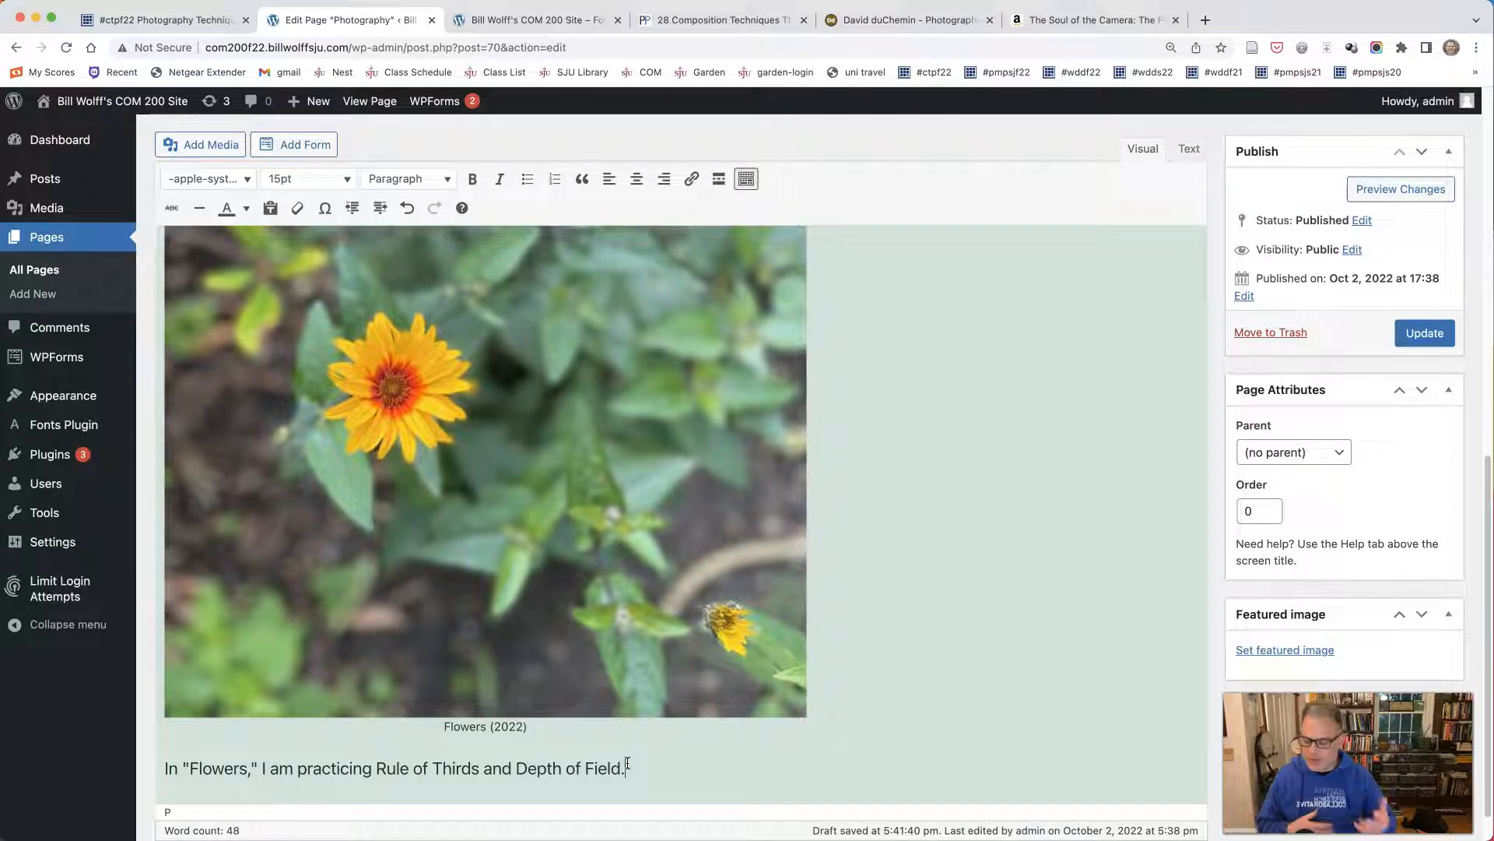
{"action": "scroll", "coordinate": [628, 707], "scroll_direction": "down", "scroll_amount": 2}
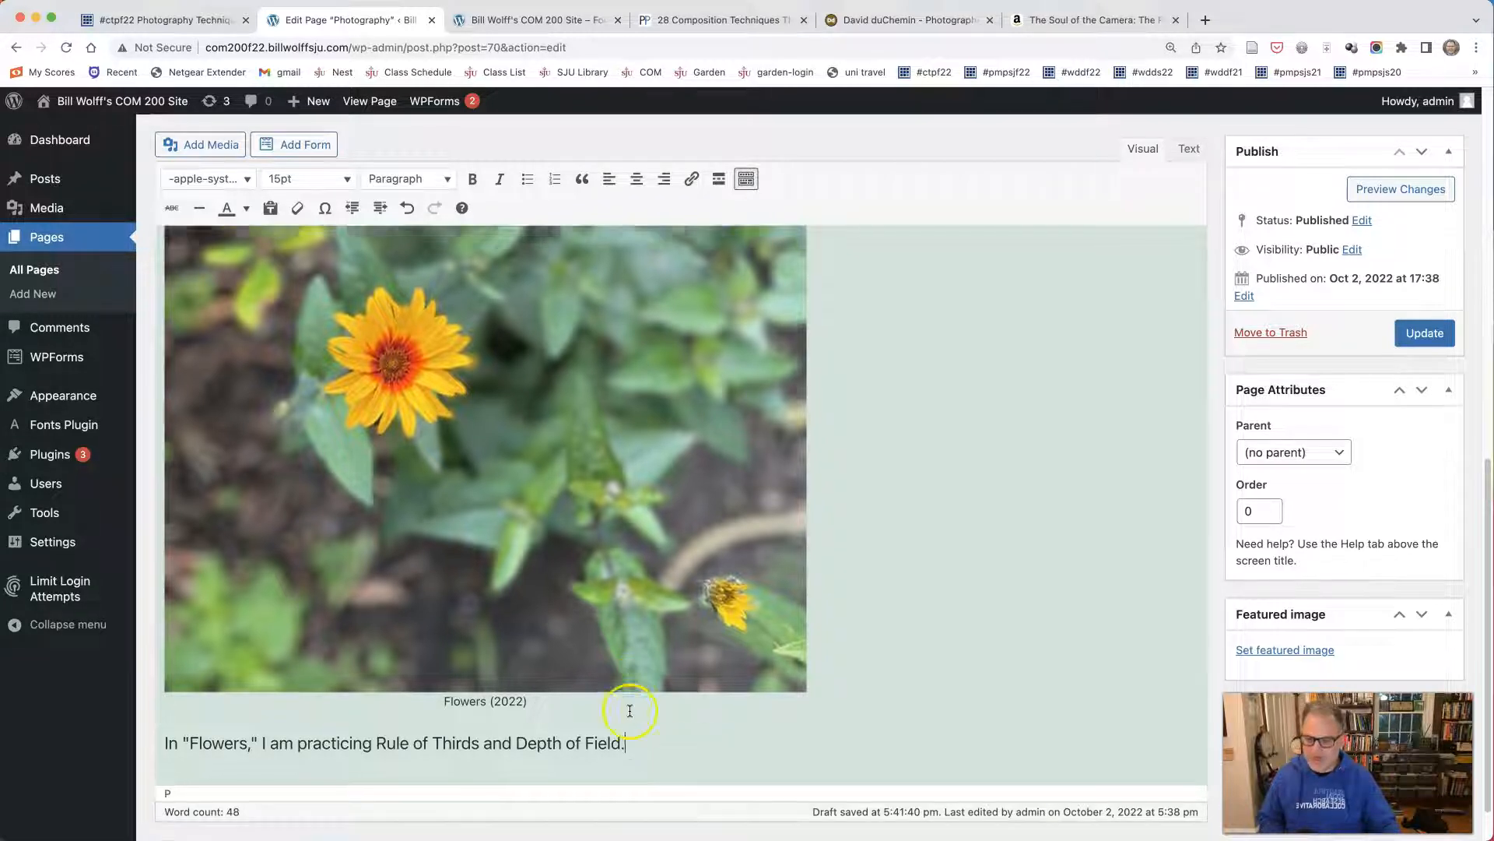
{"action": "left_click", "coordinate": [646, 681]}
{"action": "key", "text": "Return"}
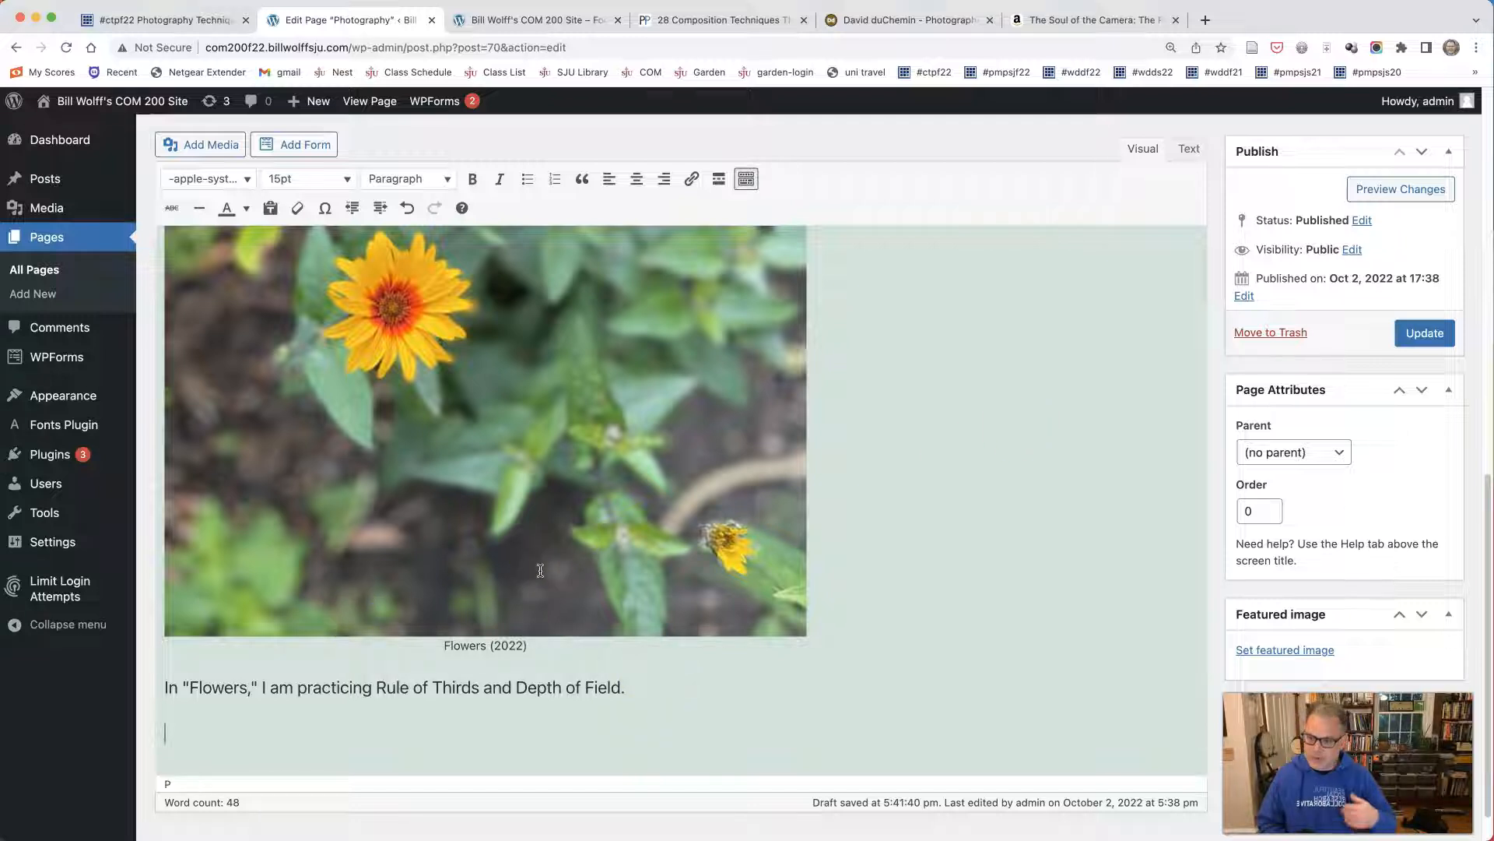
Update the published Photography page with the new image, heading and text, and look over its content.
{"action": "left_click", "coordinate": [1407, 341]}
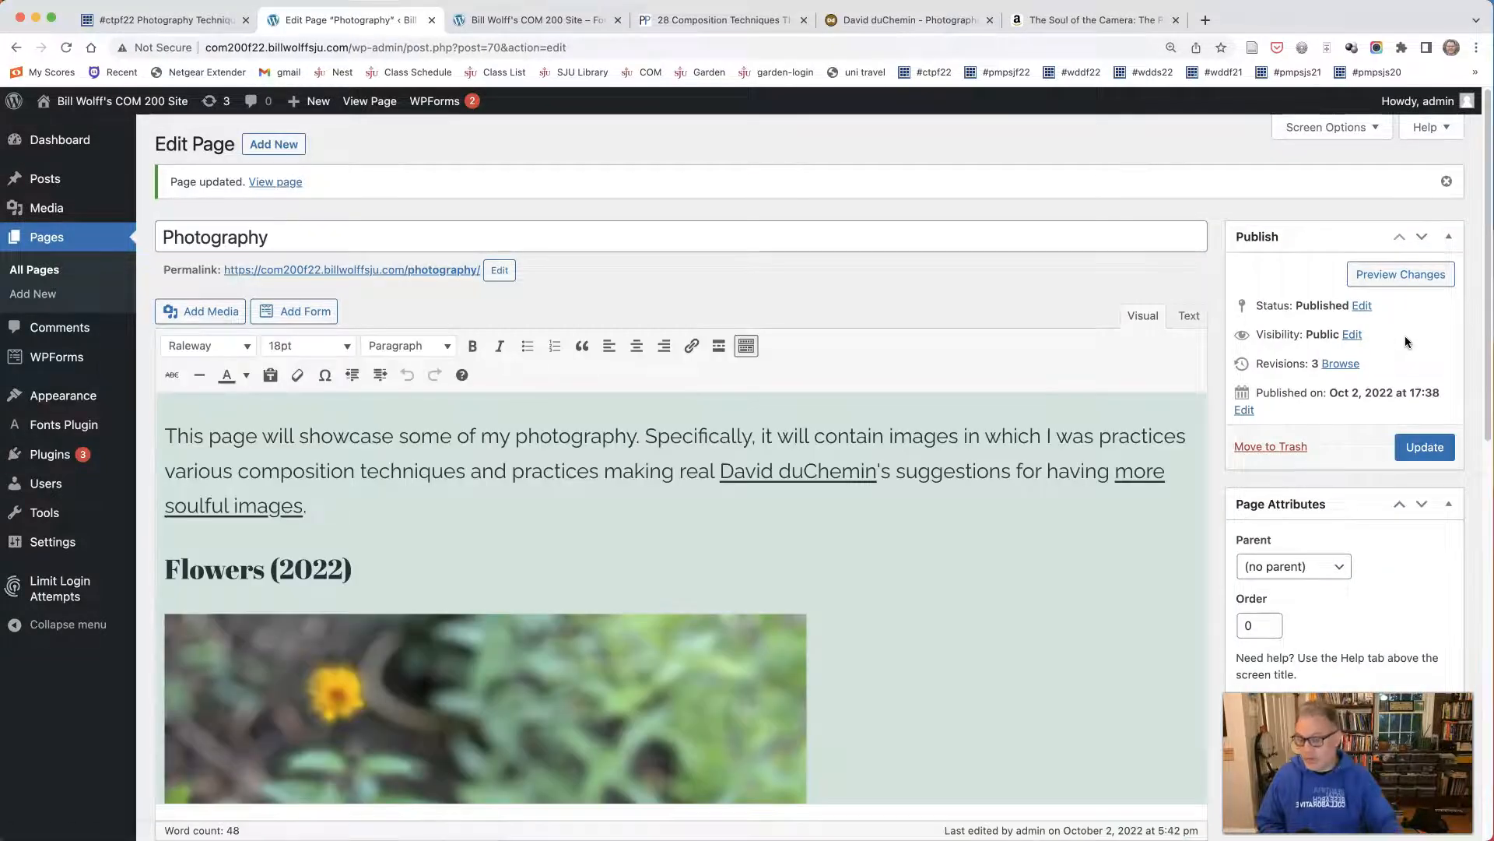
{"action": "scroll", "coordinate": [895, 540], "scroll_direction": "down", "scroll_amount": 5}
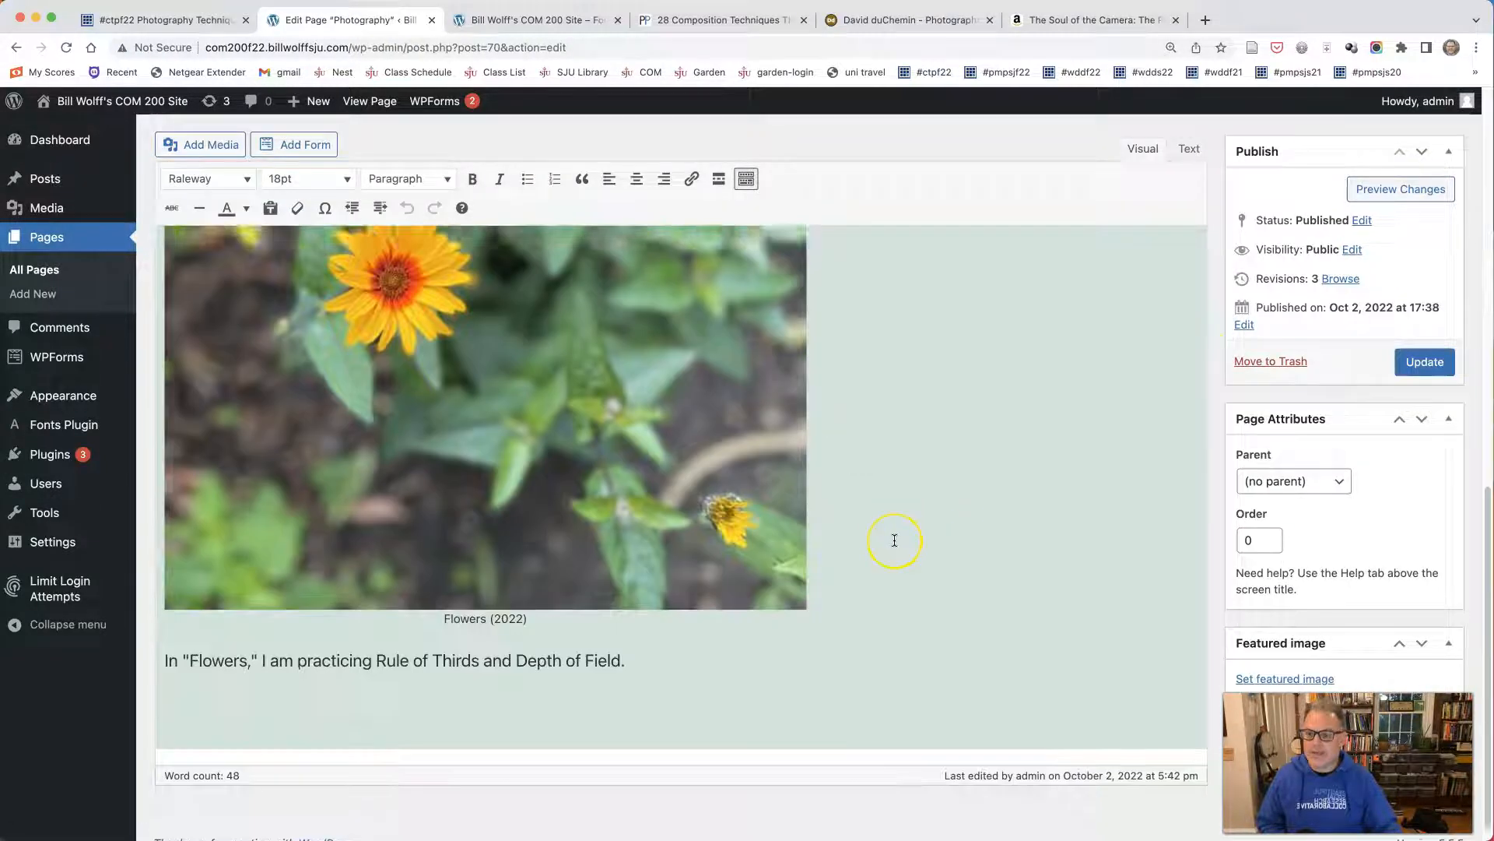
{"action": "scroll", "coordinate": [894, 541], "scroll_direction": "down", "scroll_amount": 1}
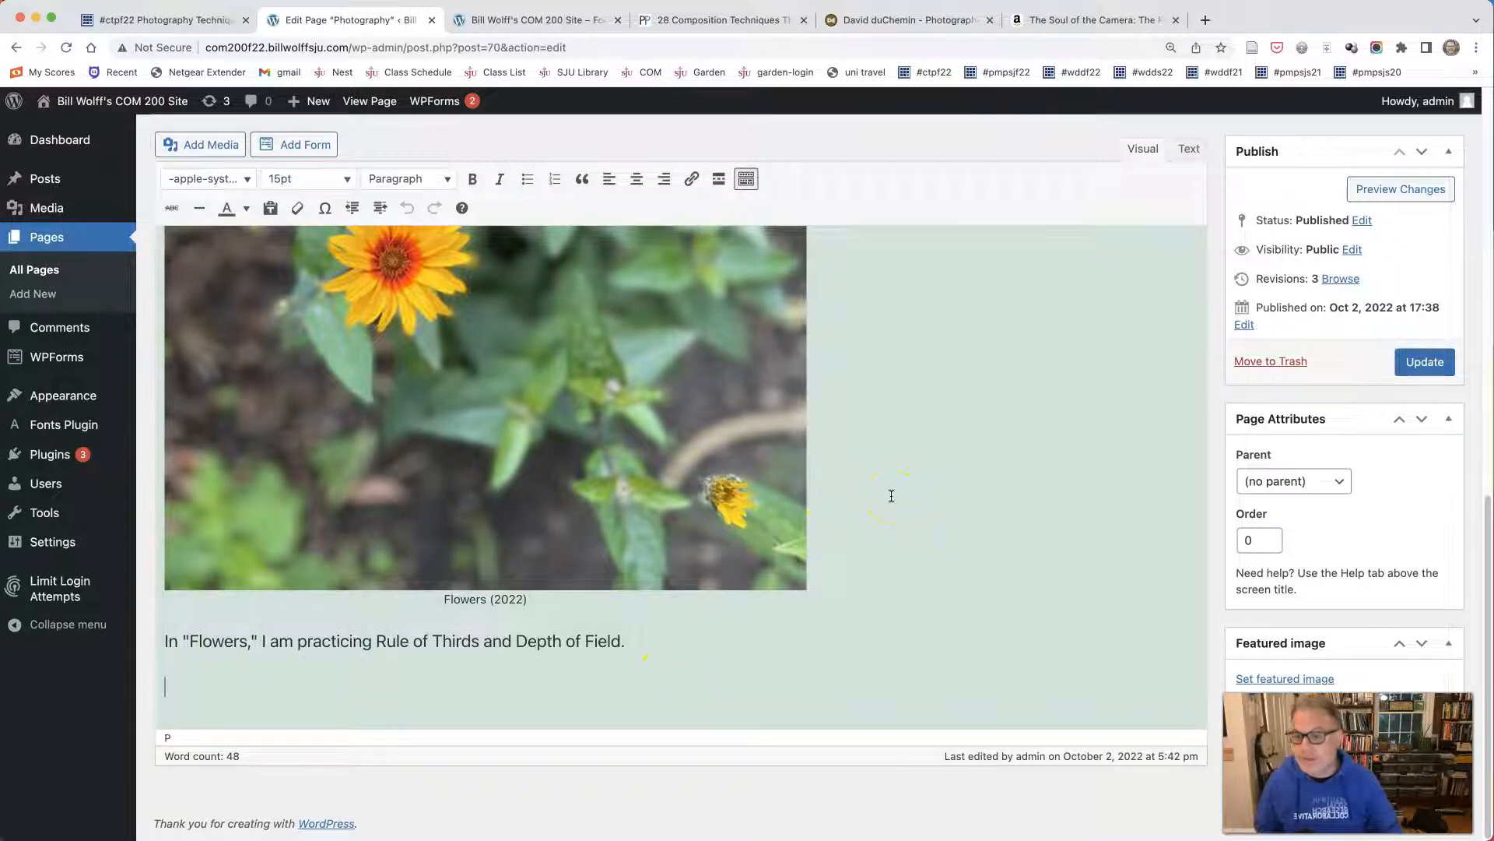
{"action": "scroll", "coordinate": [891, 496], "scroll_direction": "up", "scroll_amount": 10}
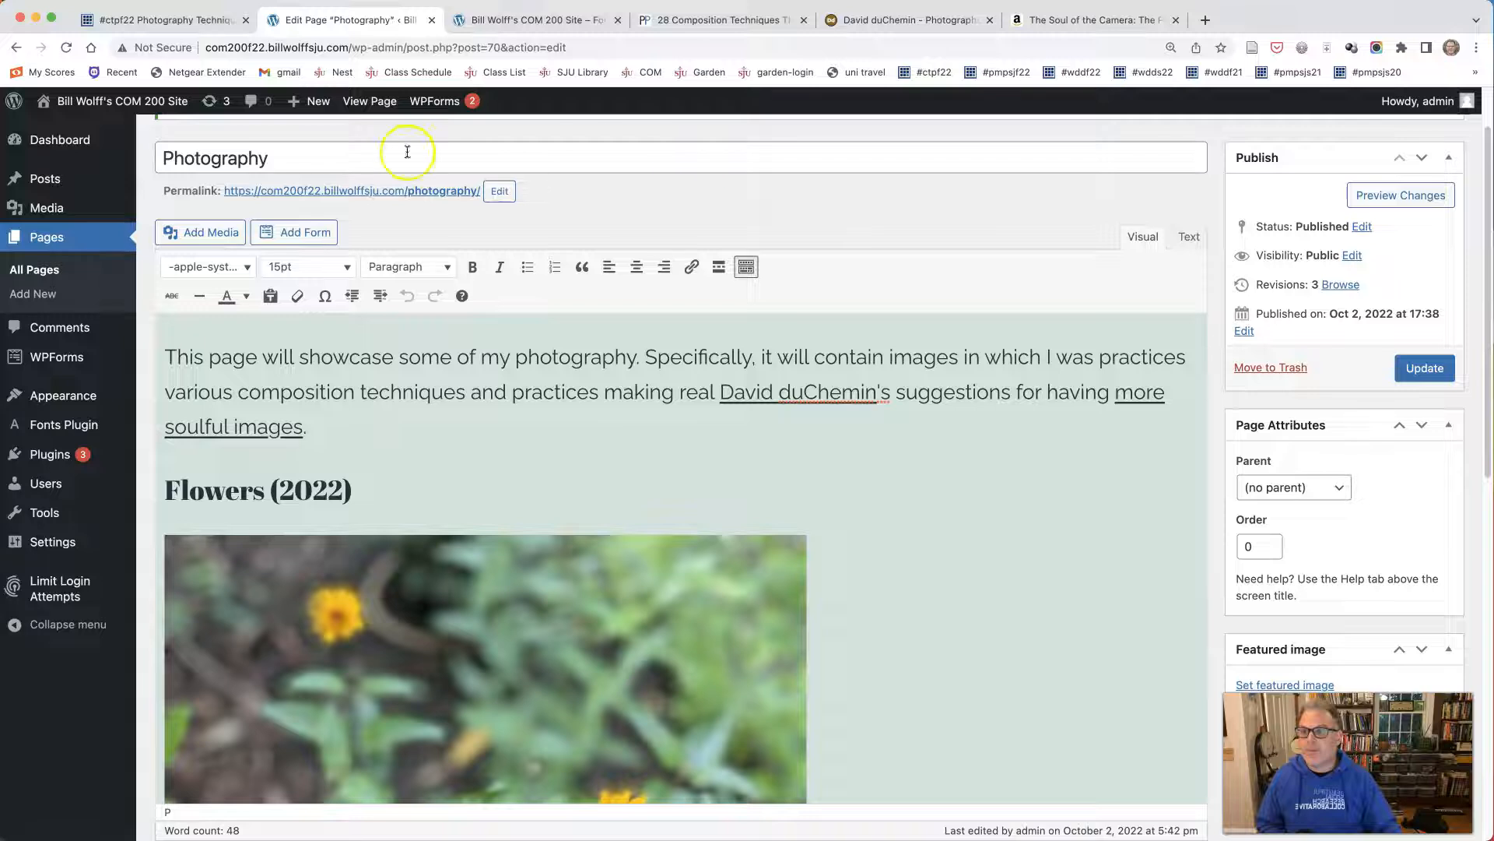
Review the assignment's requirements for what to do after posting the new page.
{"action": "left_click", "coordinate": [174, 19]}
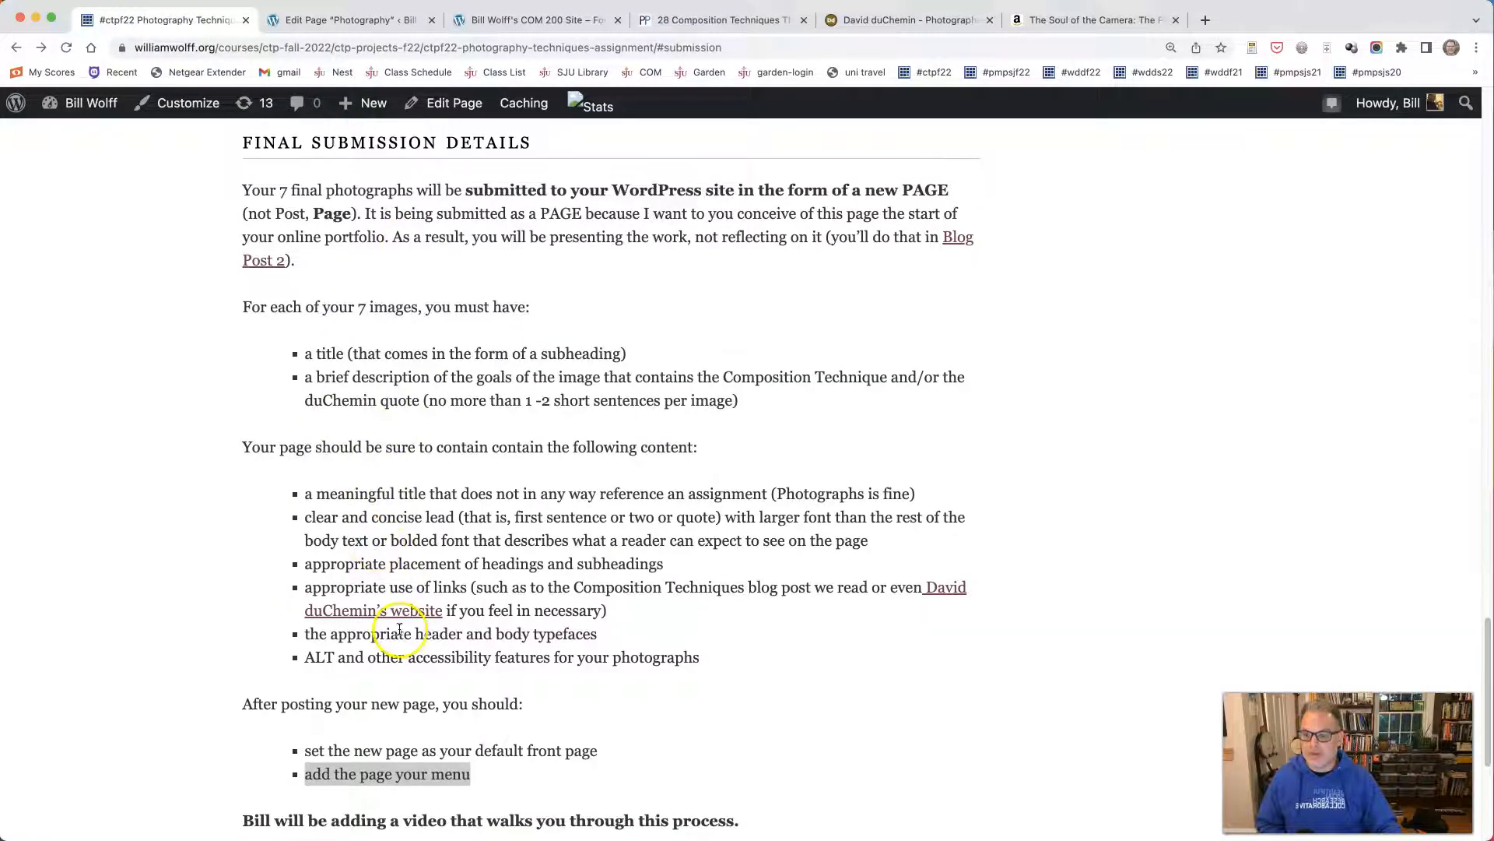
{"action": "scroll", "coordinate": [388, 625], "scroll_direction": "down", "scroll_amount": 1}
{"action": "left_click", "coordinate": [360, 670]}
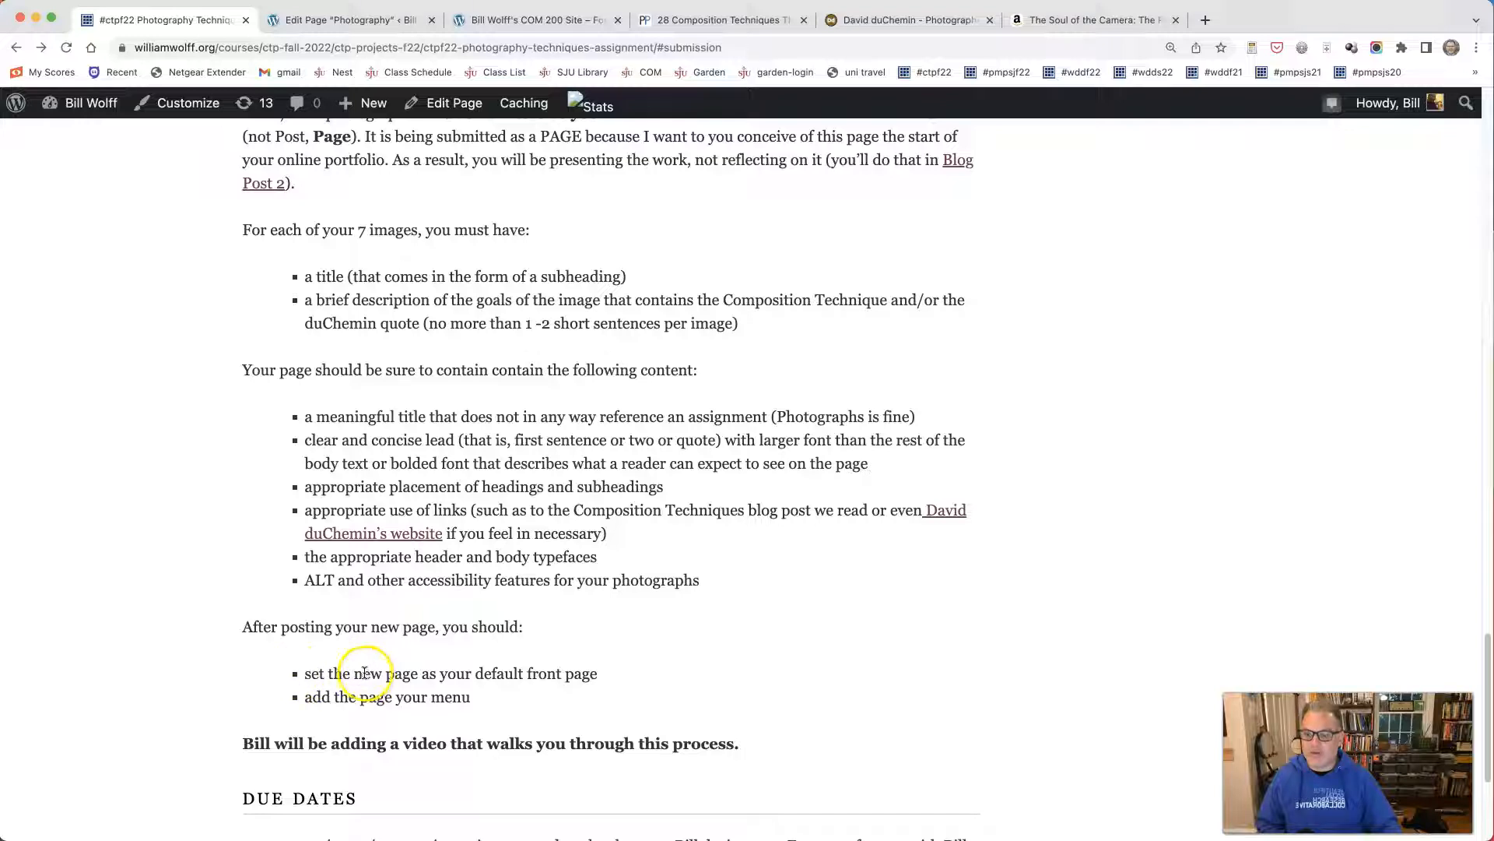
{"action": "left_click_drag", "start_coordinate": [369, 674], "coordinate": [603, 676]}
{"action": "left_click_drag", "start_coordinate": [361, 696], "coordinate": [466, 697]}
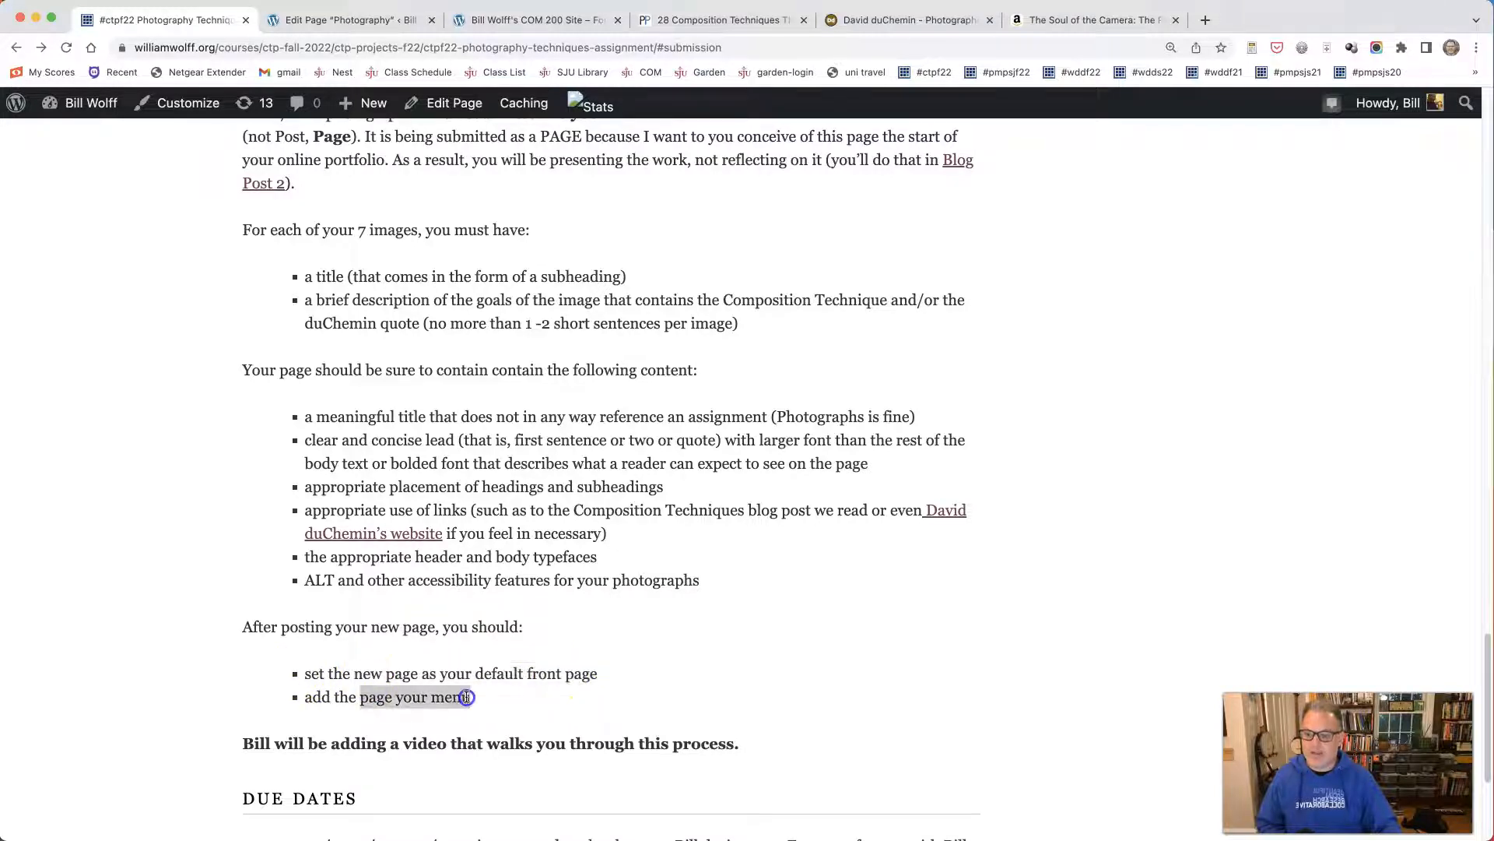
Set the Photography page as the site's static homepage in the reading settings and save the changes.
{"action": "left_click", "coordinate": [350, 19]}
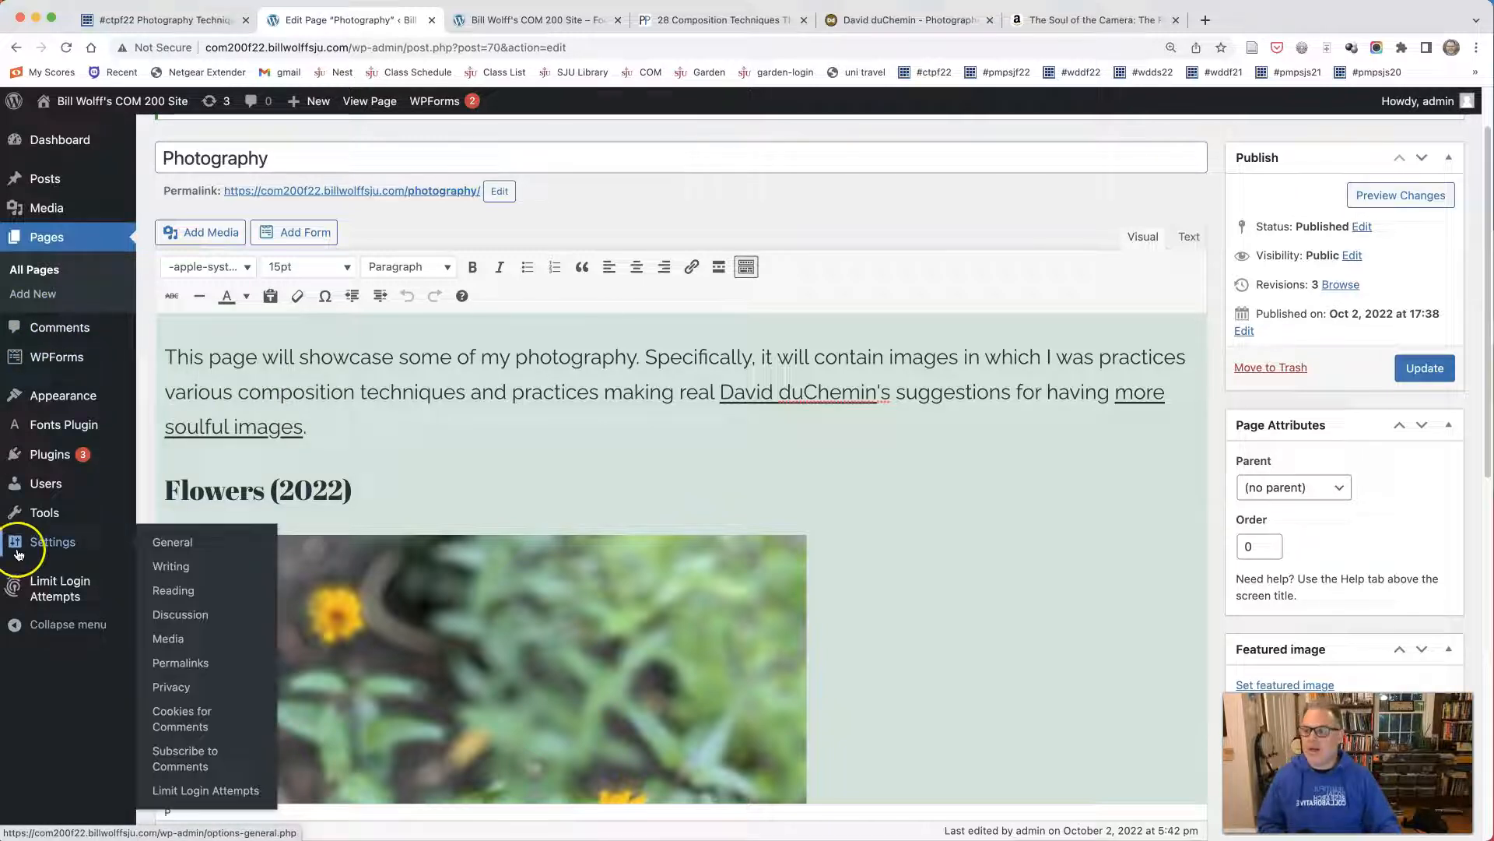
{"action": "left_click", "coordinate": [54, 401]}
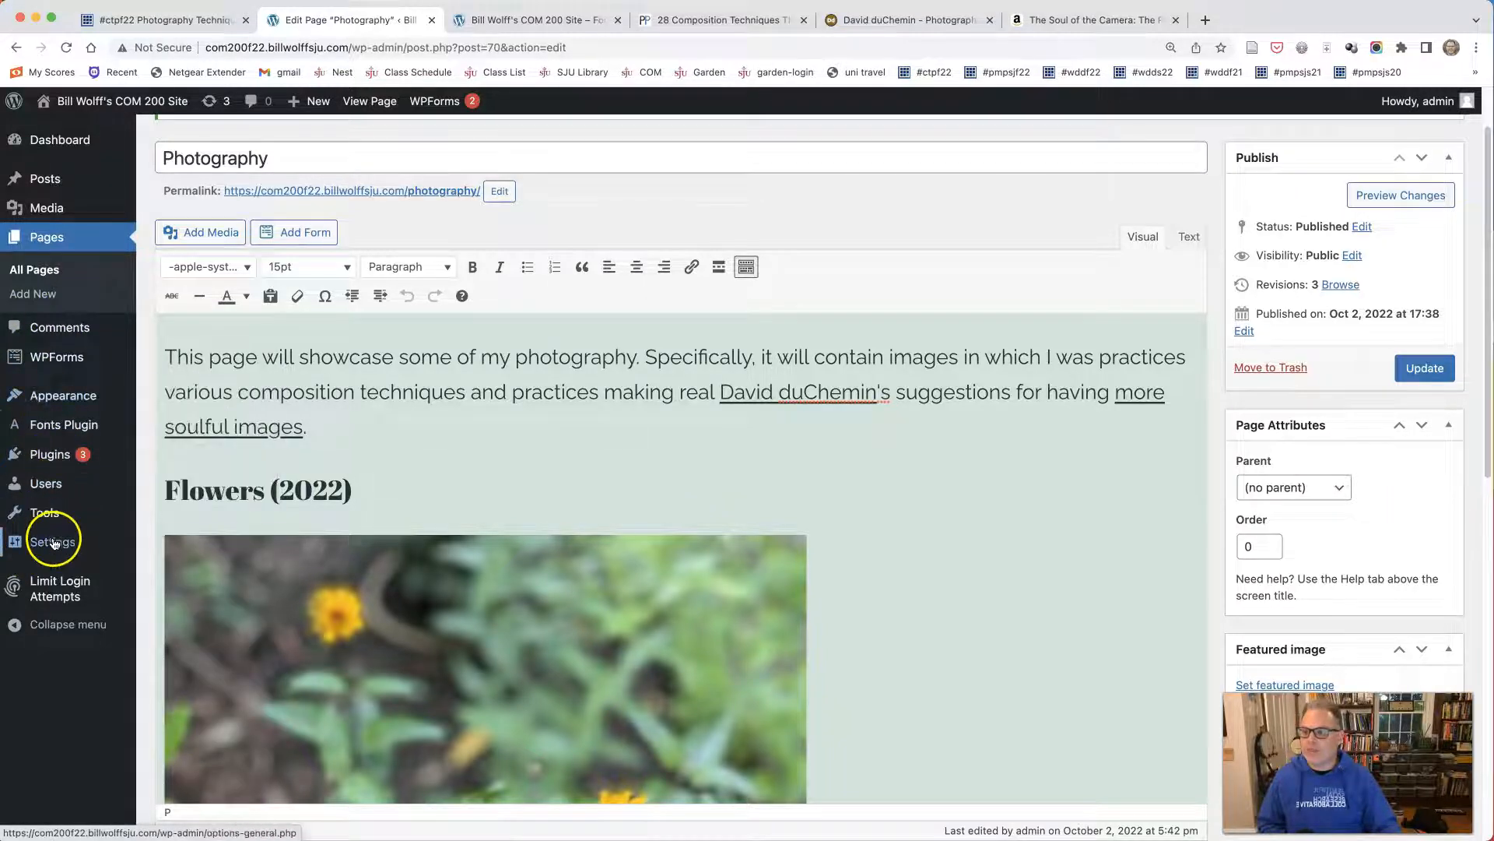
{"action": "mouse_move", "coordinate": [51, 538]}
{"action": "left_click", "coordinate": [183, 590]}
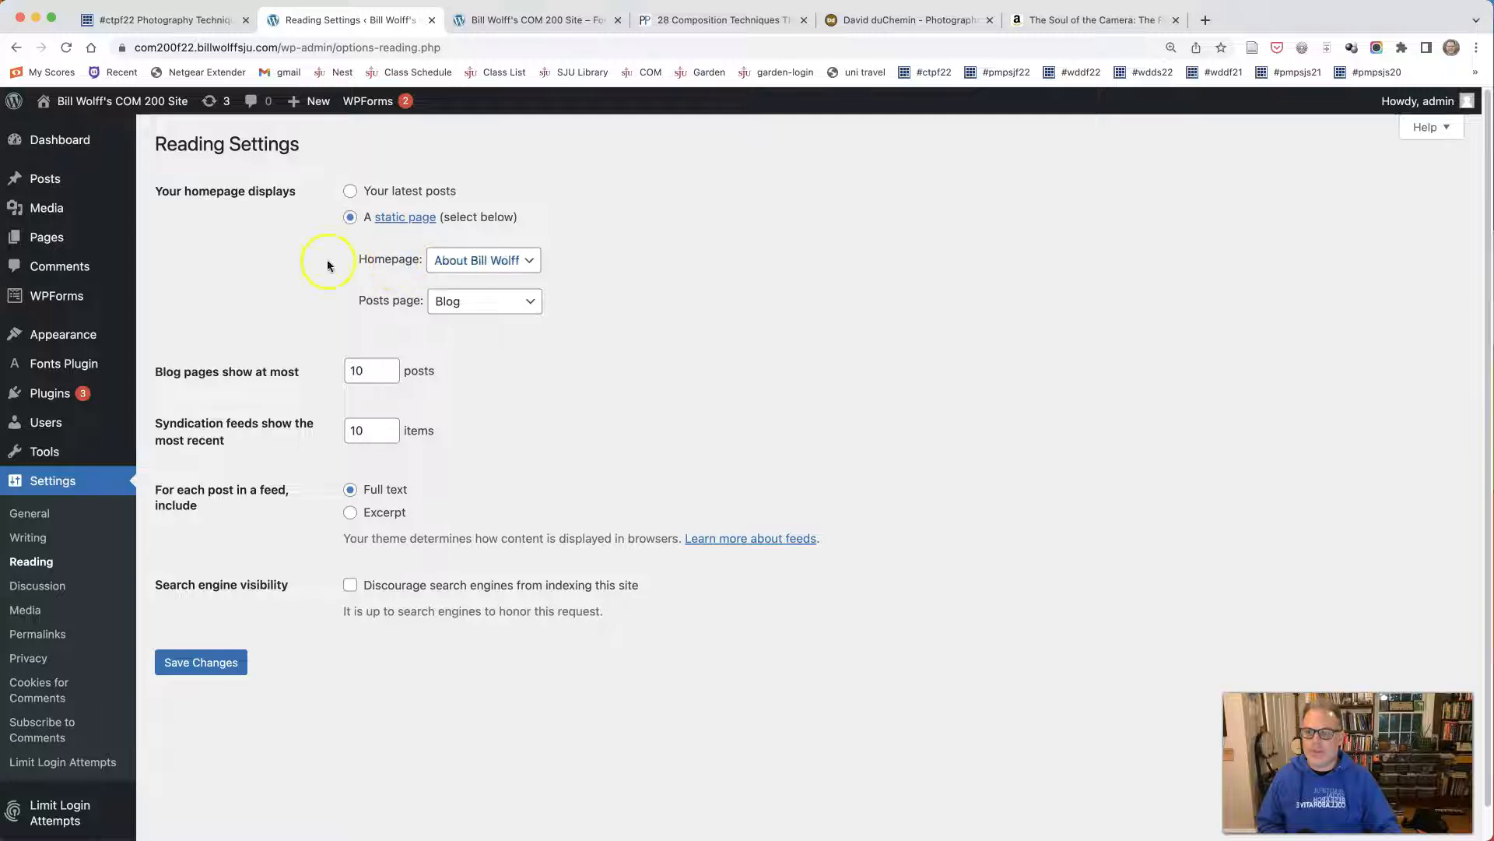
{"action": "left_click", "coordinate": [482, 265]}
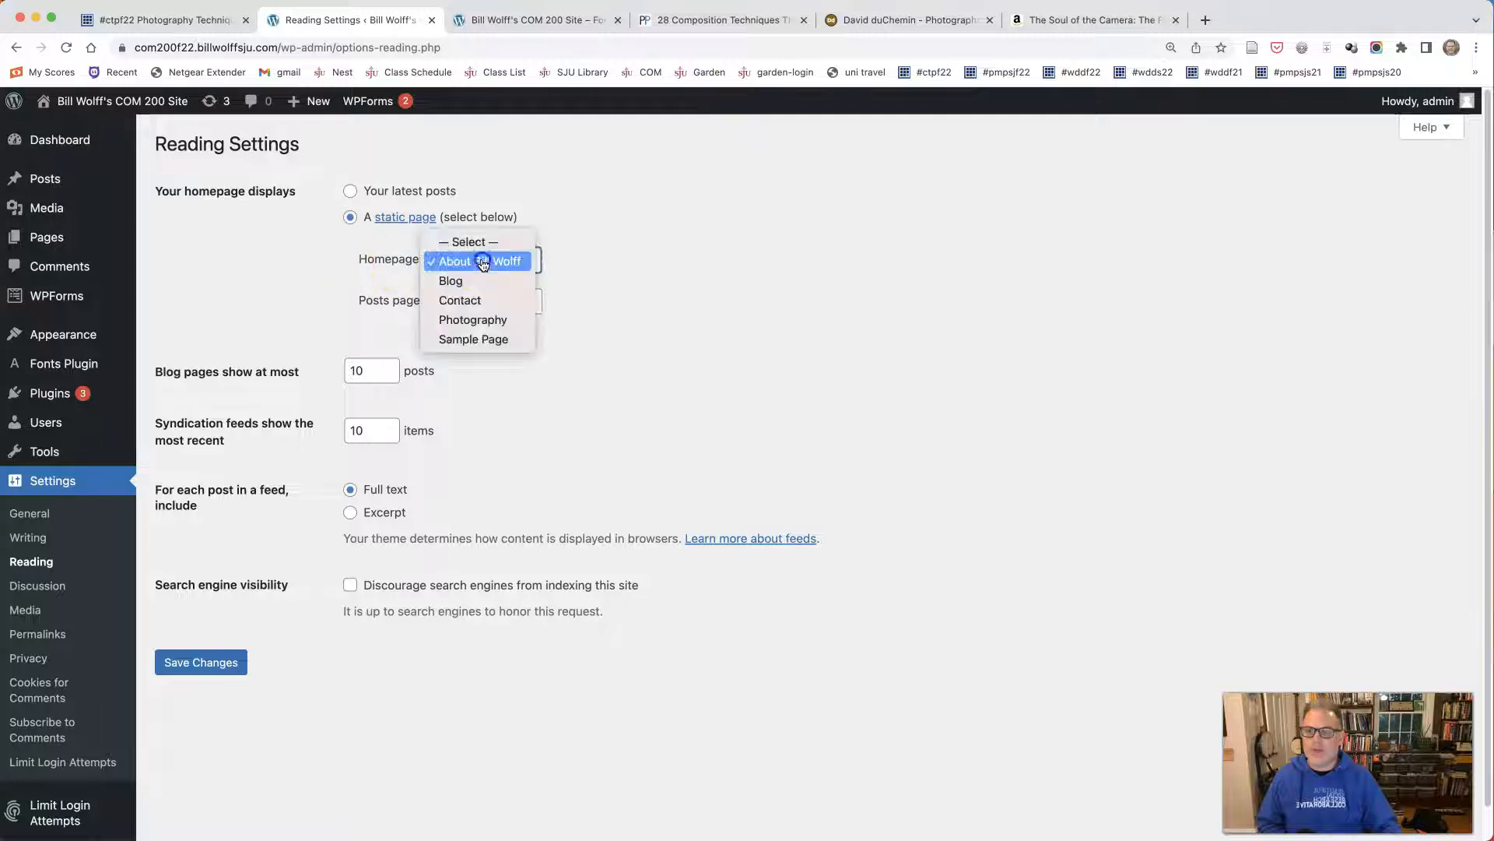
{"action": "left_click", "coordinate": [481, 321]}
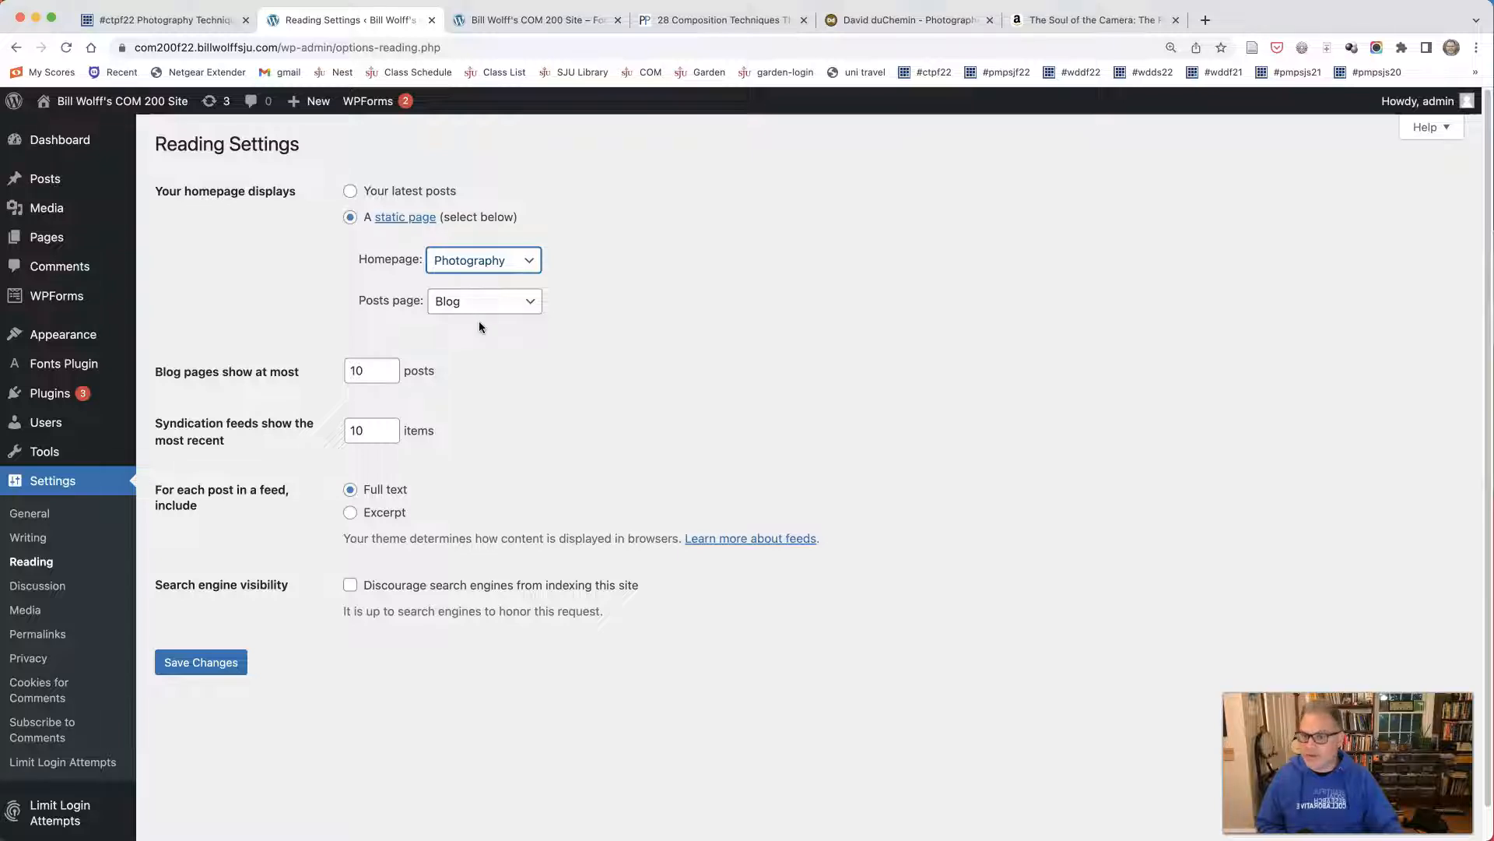
{"action": "left_click", "coordinate": [208, 663]}
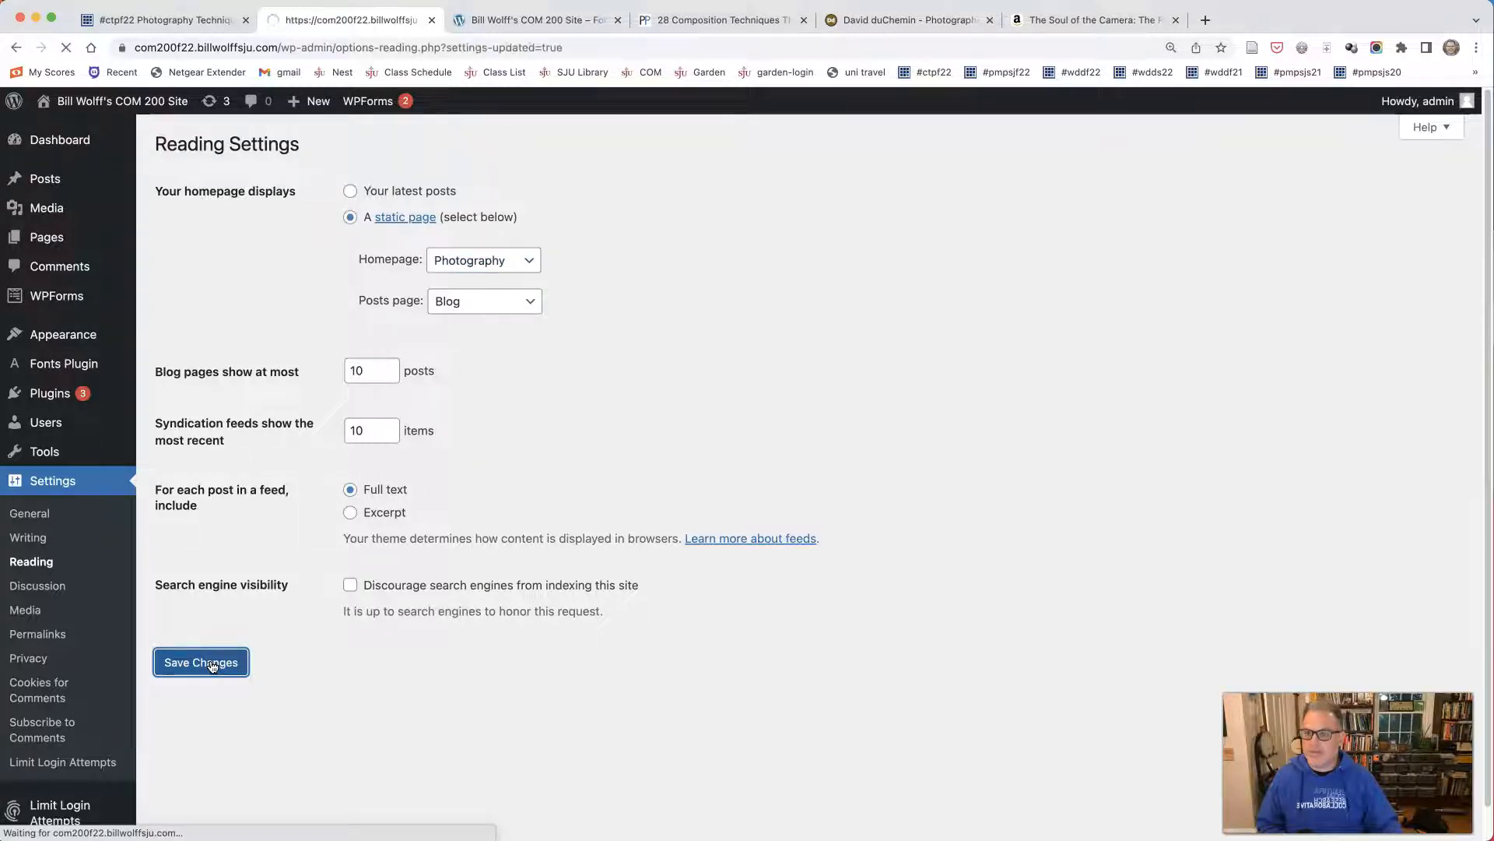
Reload the live site's front page and check the displayed photography content and its lead paragraph links.
{"action": "left_click", "coordinate": [531, 18]}
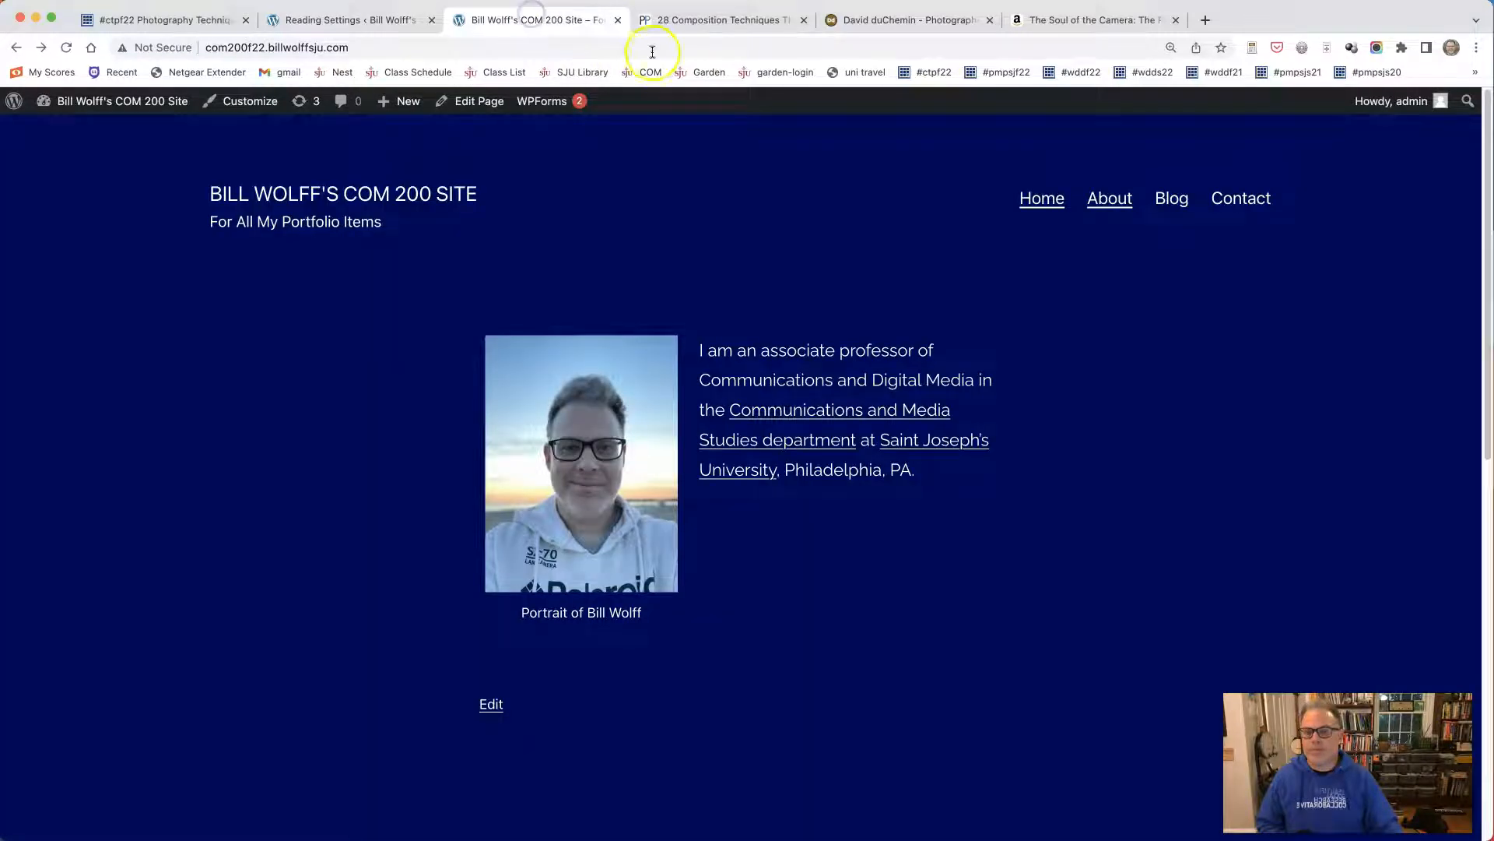
{"action": "left_click", "coordinate": [68, 50]}
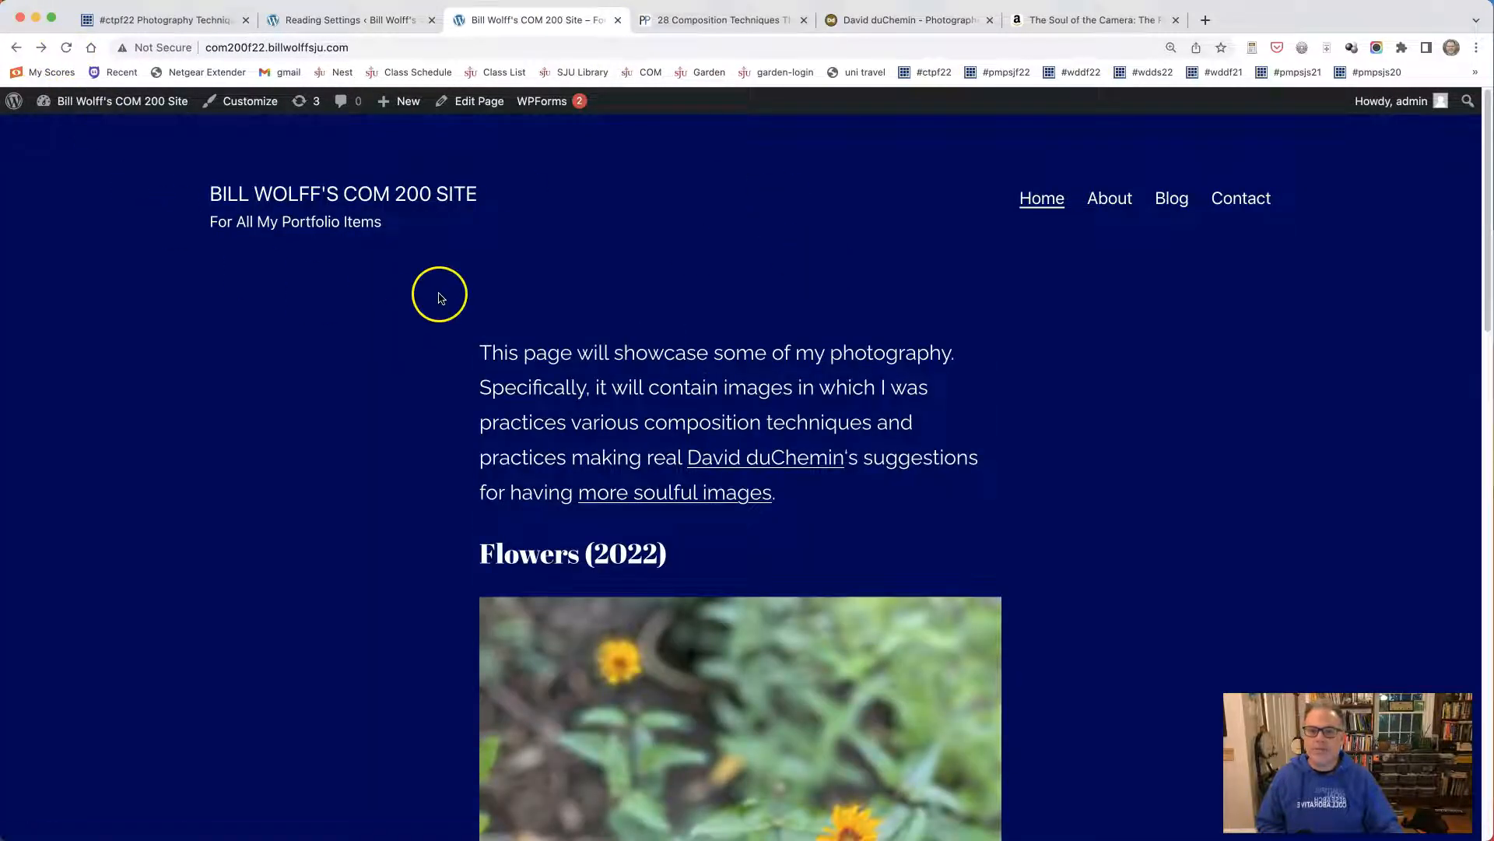
{"action": "scroll", "coordinate": [441, 300], "scroll_direction": "down", "scroll_amount": 3}
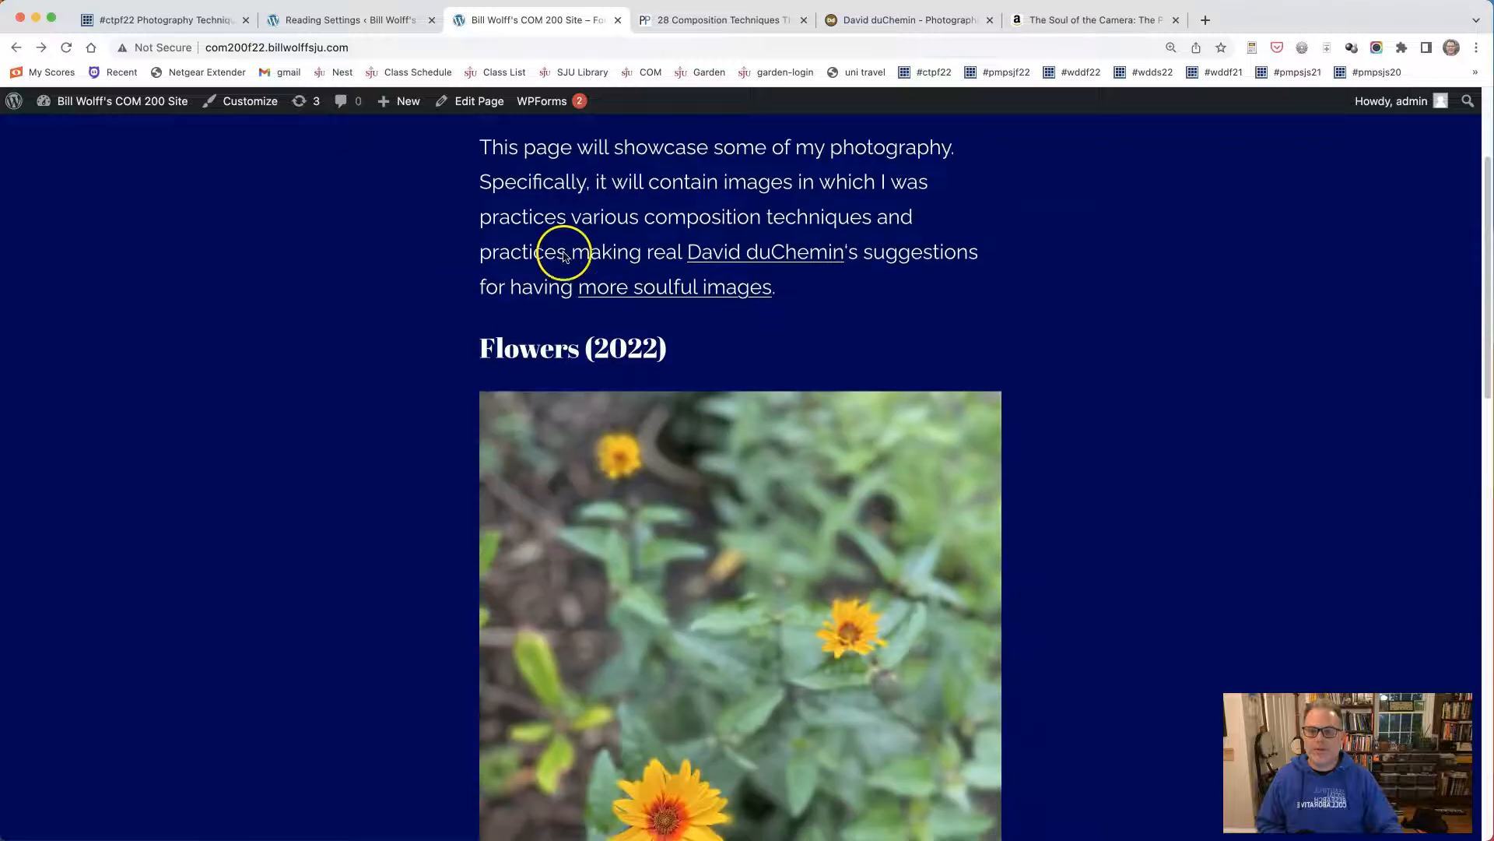
{"action": "mouse_move", "coordinate": [644, 216]}
{"action": "left_mouse_down"}
{"action": "mouse_move", "coordinate": [865, 218]}
{"action": "mouse_move", "coordinate": [653, 225]}
{"action": "left_mouse_up"}
{"action": "left_click", "coordinate": [808, 222]}
{"action": "left_click", "coordinate": [434, 246]}
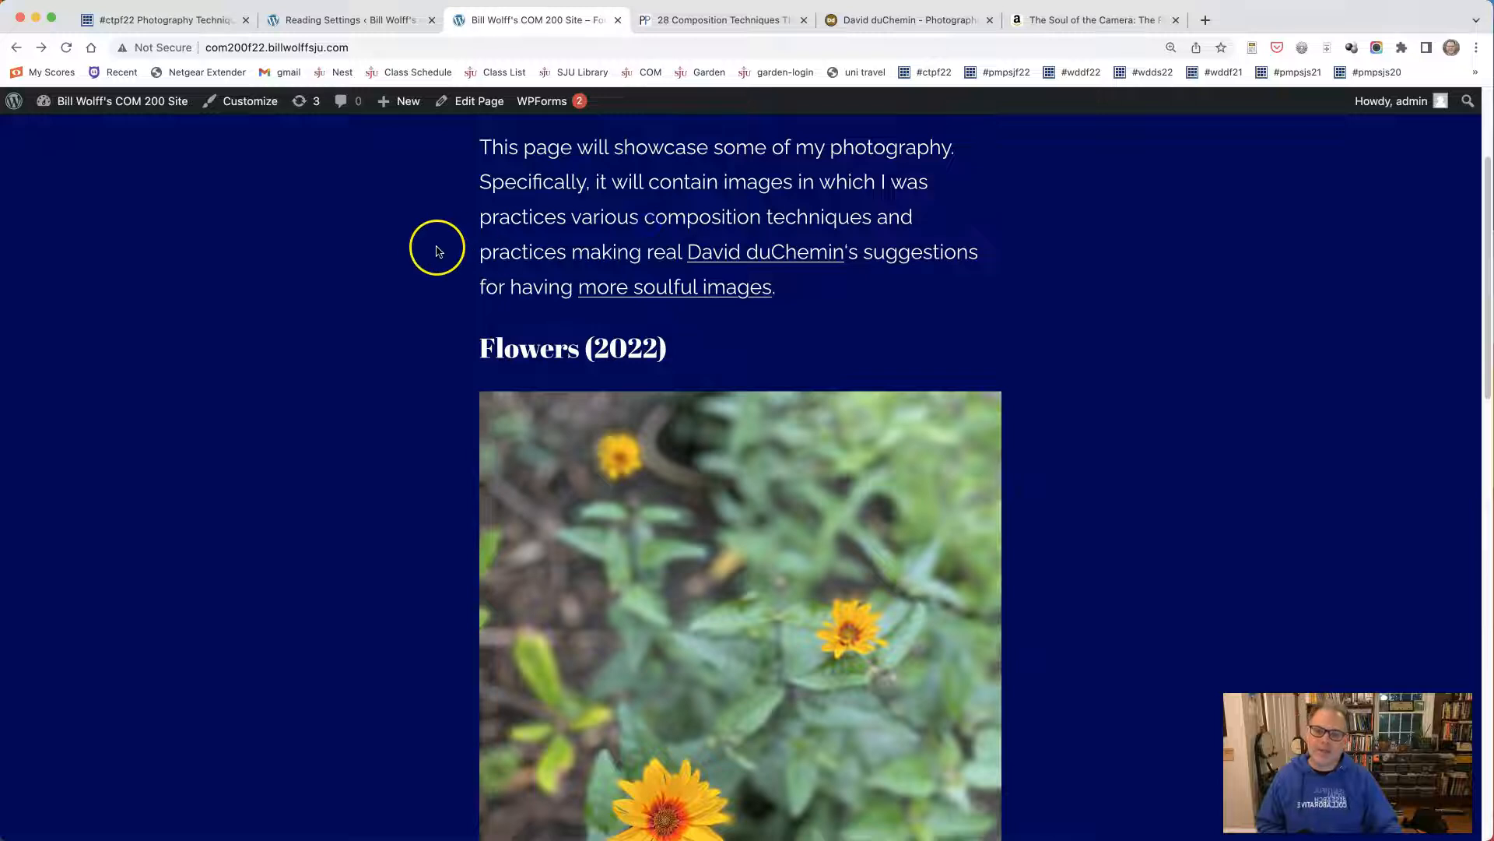
{"action": "scroll", "coordinate": [435, 249], "scroll_direction": "up", "scroll_amount": 2}
{"action": "scroll", "coordinate": [434, 252], "scroll_direction": "up", "scroll_amount": 1}
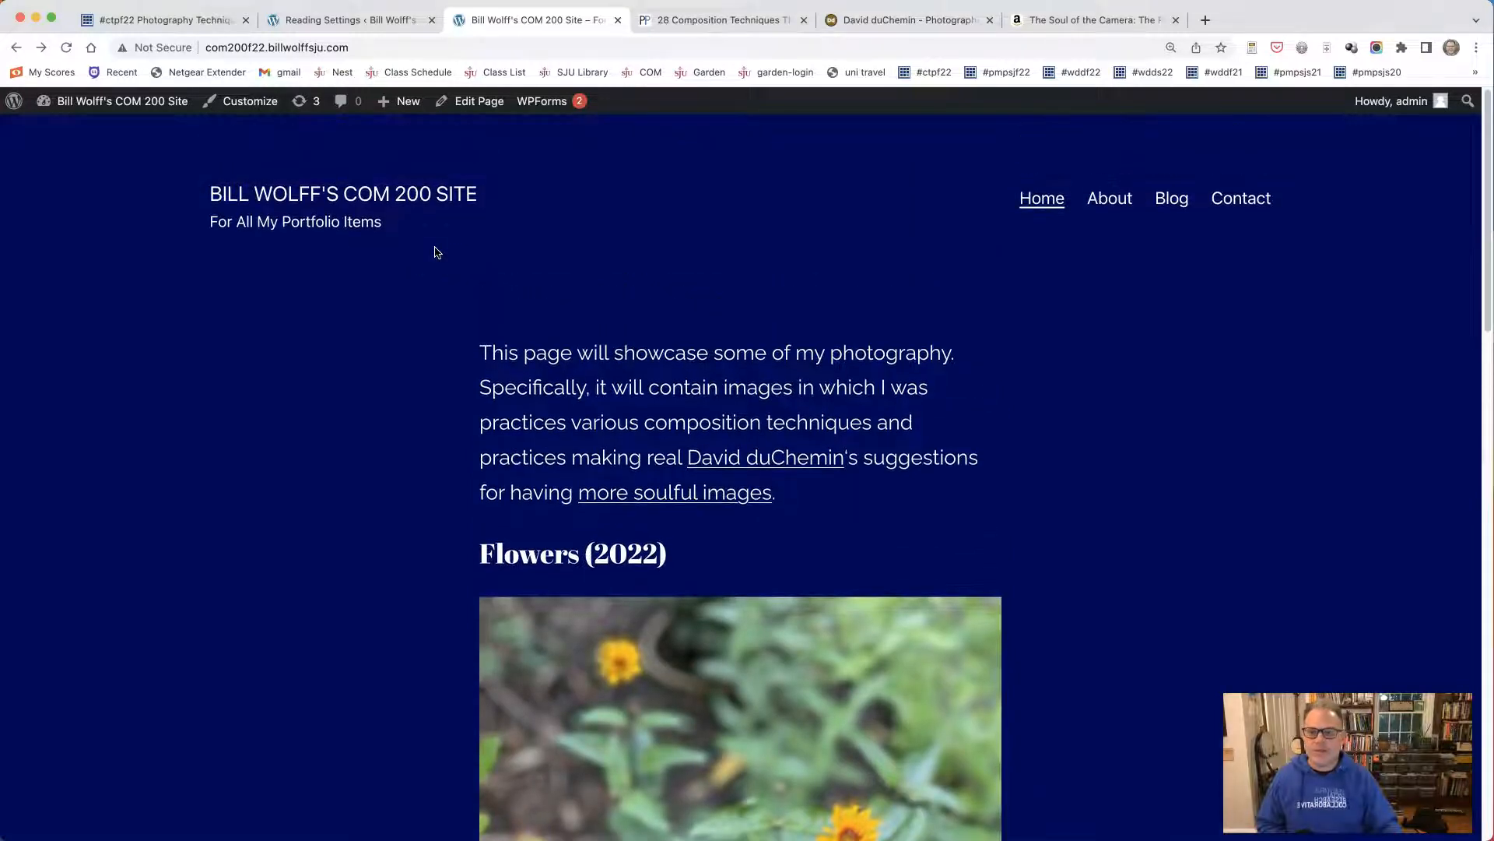
Copy the web address of the PetaPixel composition techniques article and open the Photography page for editing.
{"action": "left_click", "coordinate": [716, 23]}
{"action": "right_click", "coordinate": [312, 49]}
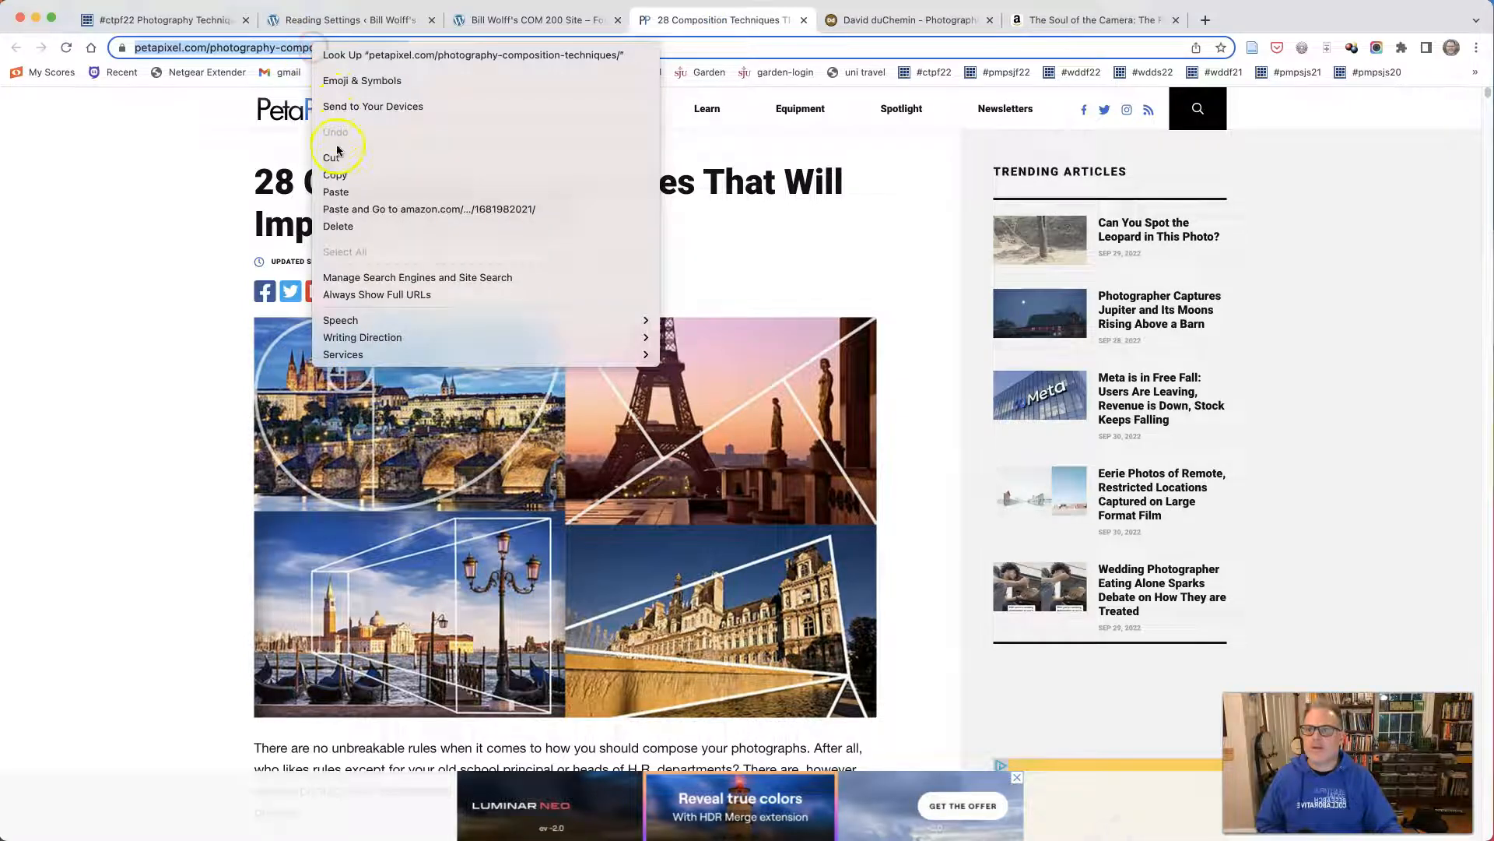
{"action": "left_click", "coordinate": [335, 174]}
{"action": "left_click", "coordinate": [477, 20]}
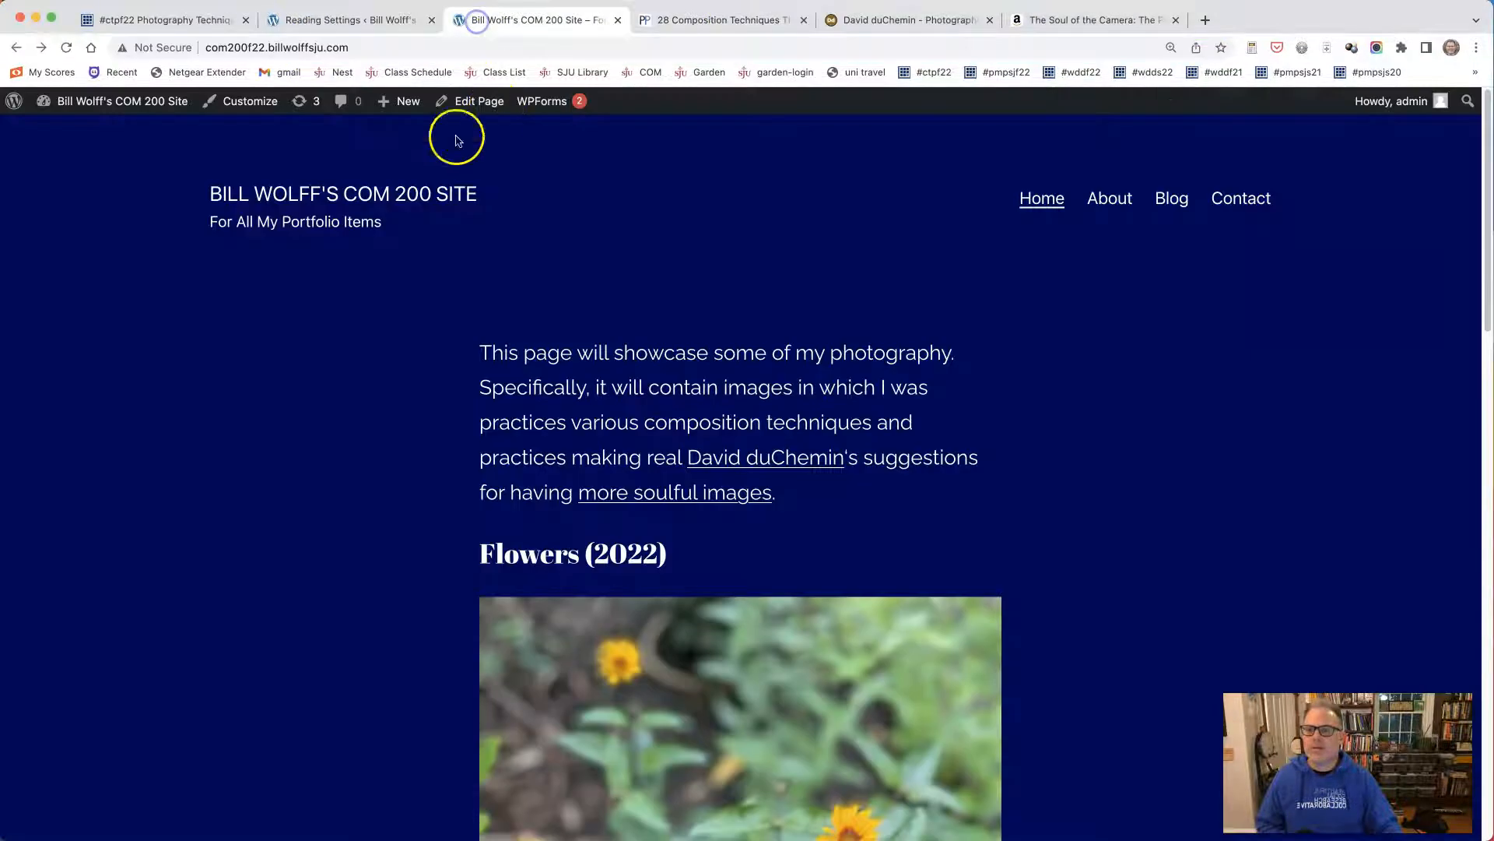
{"action": "left_click", "coordinate": [374, 22]}
{"action": "mouse_move", "coordinate": [55, 248]}
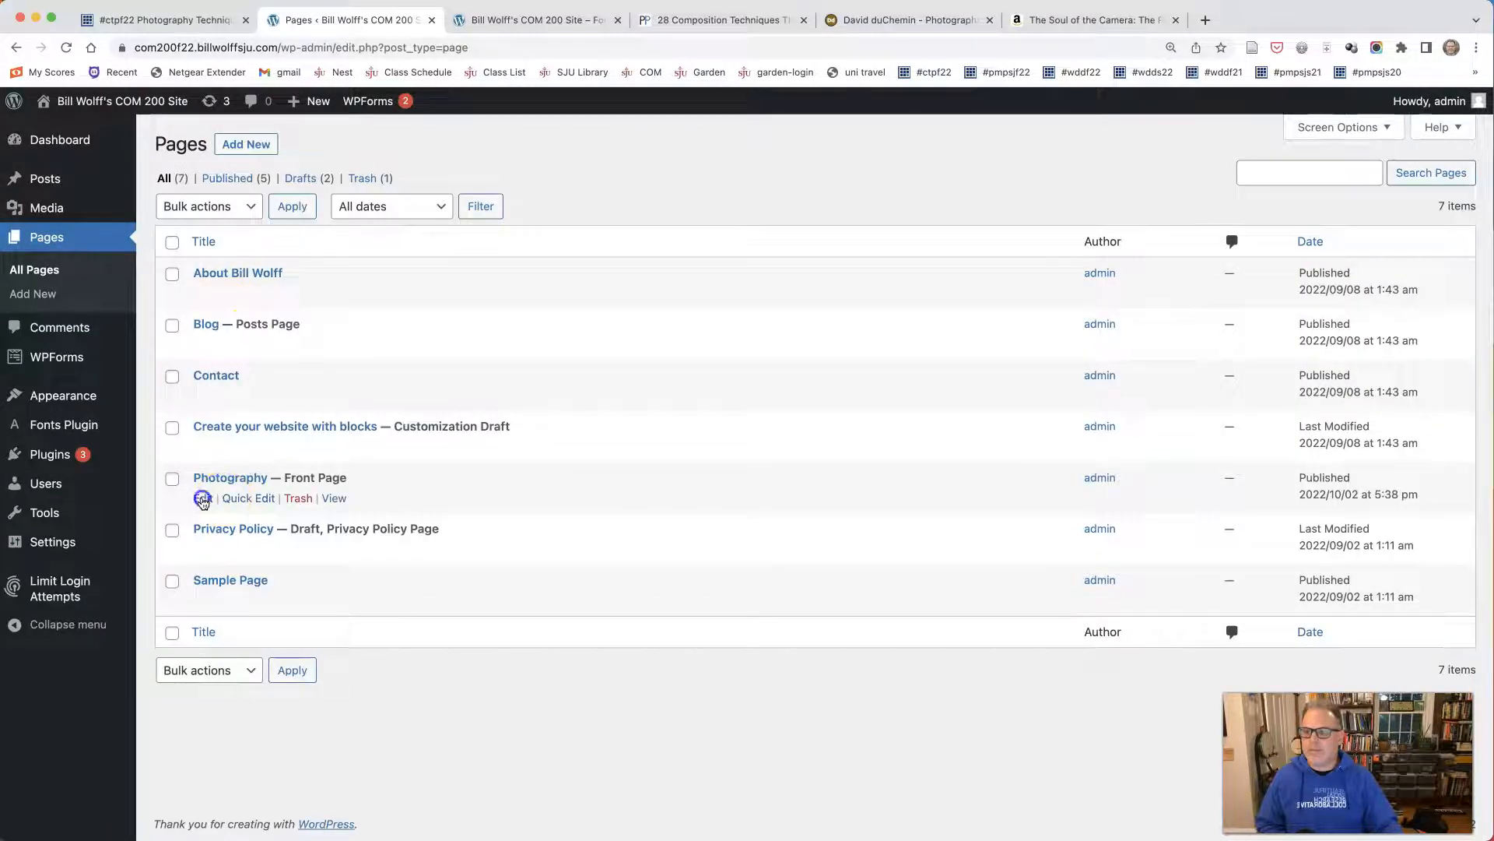
{"action": "left_click", "coordinate": [202, 499]}
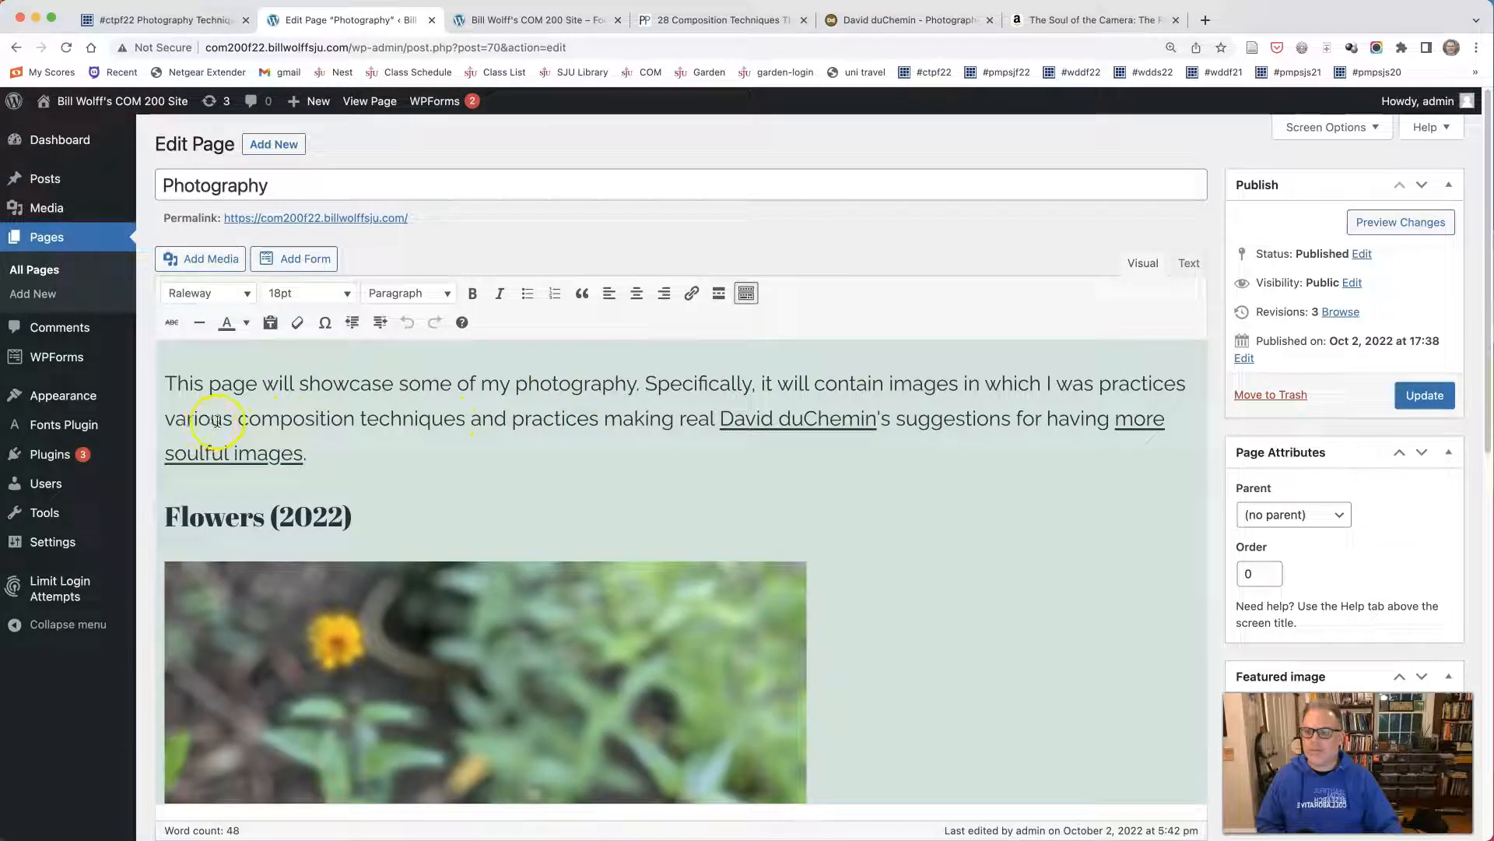
Link "composition techniques" in the lead paragraph to petapixel.com/photography-composition-techniques/ and update the page.
{"action": "left_click_drag", "start_coordinate": [295, 423], "coordinate": [456, 424]}
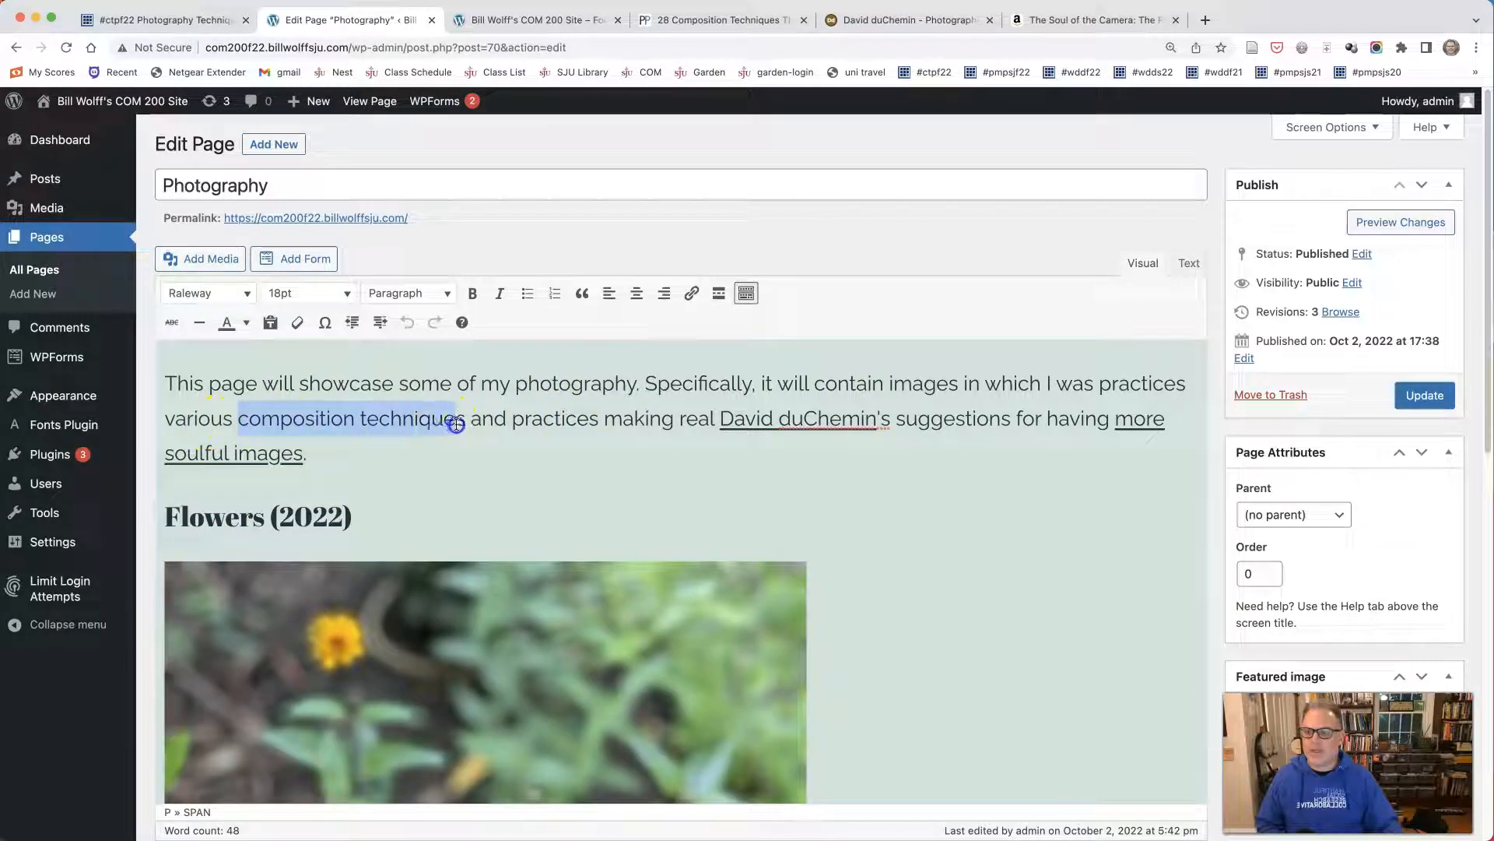
{"action": "left_click", "coordinate": [691, 293]}
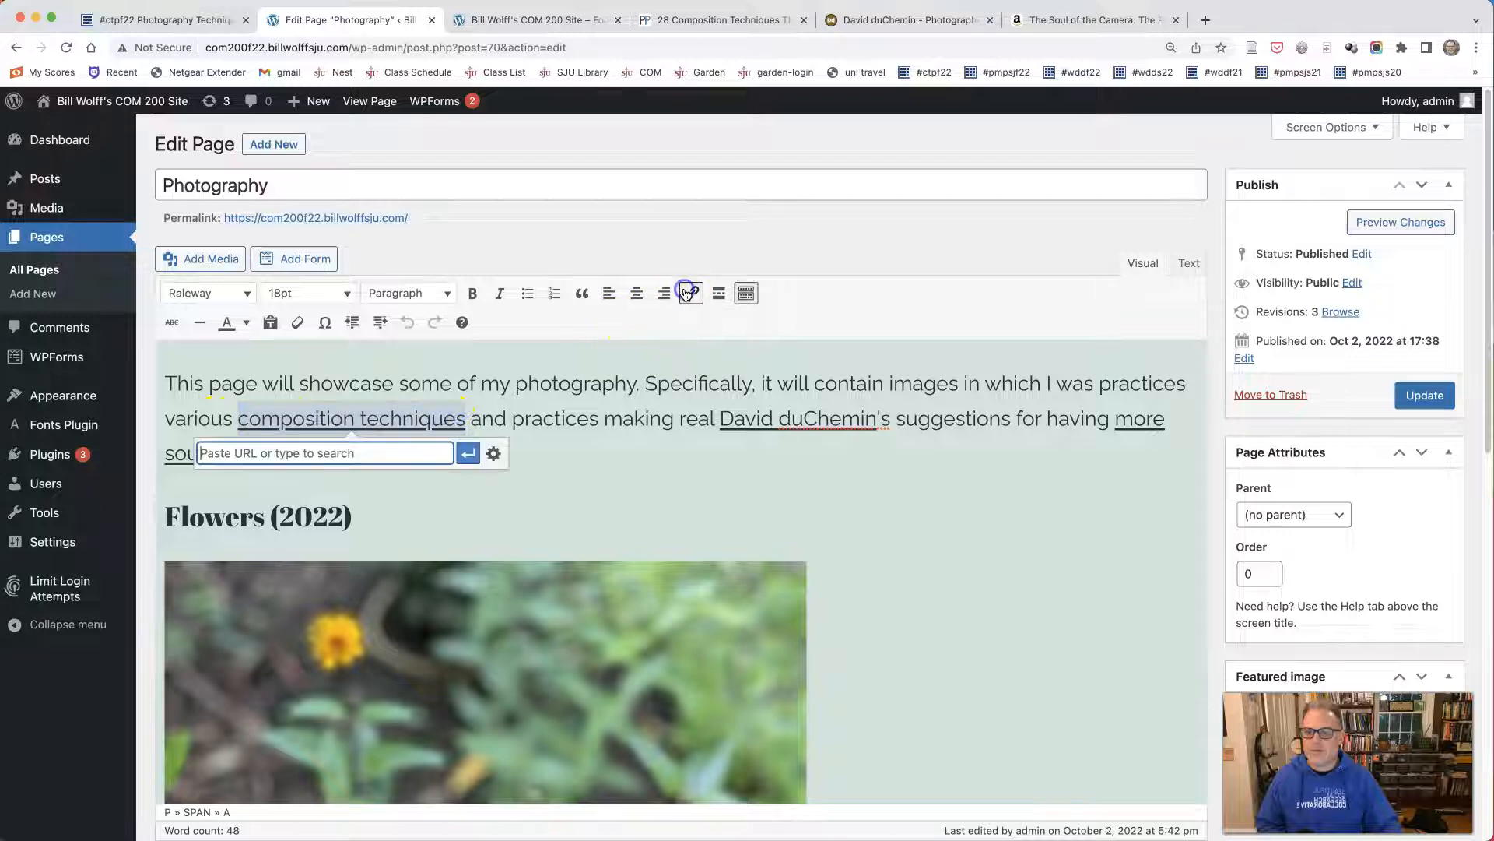
{"action": "key", "text": "super+v"}
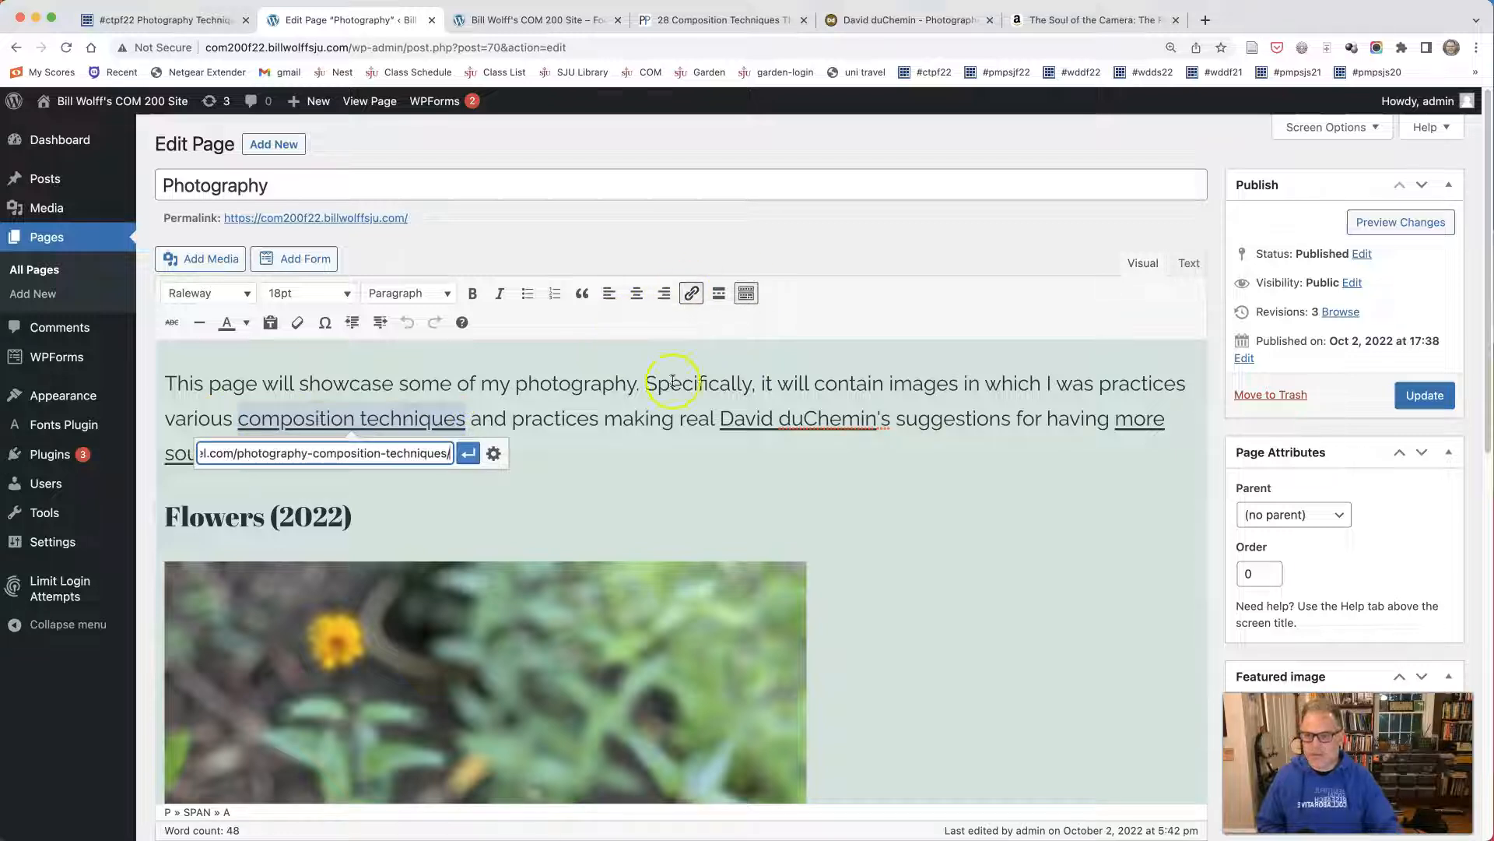
{"action": "left_click", "coordinate": [467, 453]}
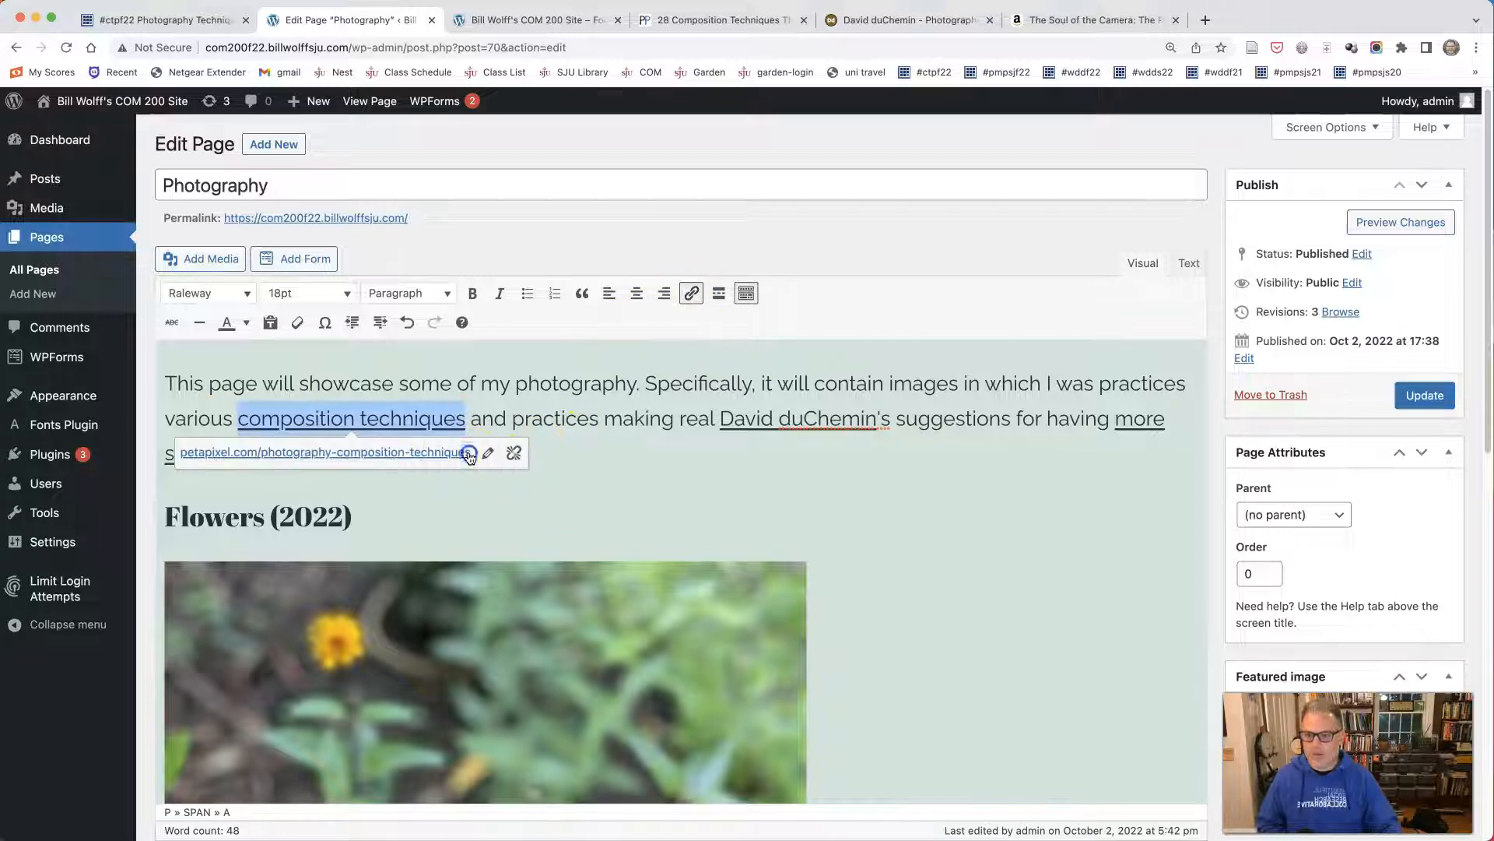
{"action": "left_click", "coordinate": [573, 487]}
{"action": "left_click", "coordinate": [1427, 395]}
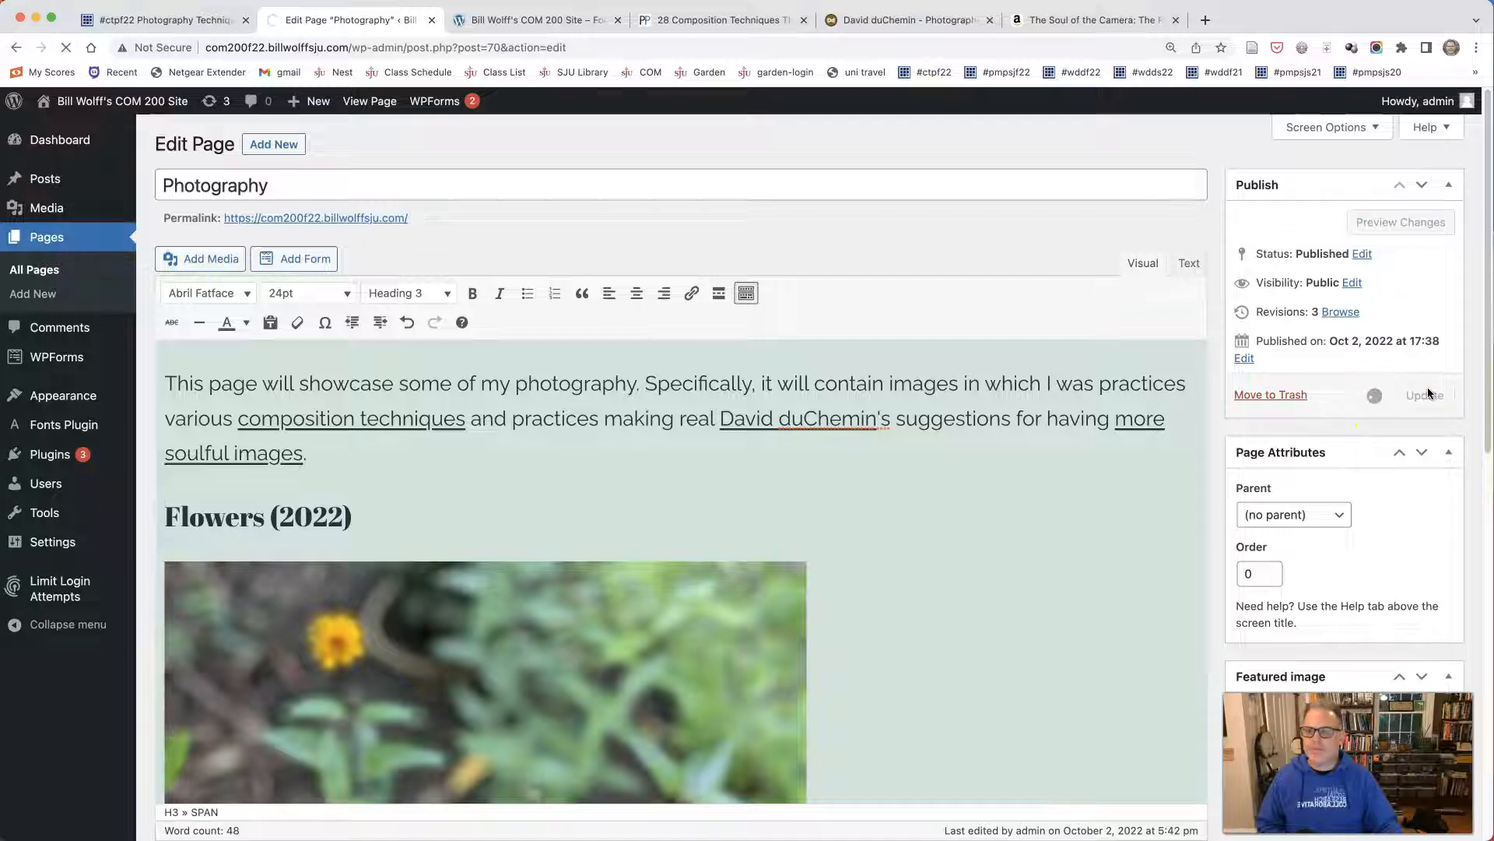
Reload the live front page and look through it for the new composition techniques link.
{"action": "left_click", "coordinate": [517, 21]}
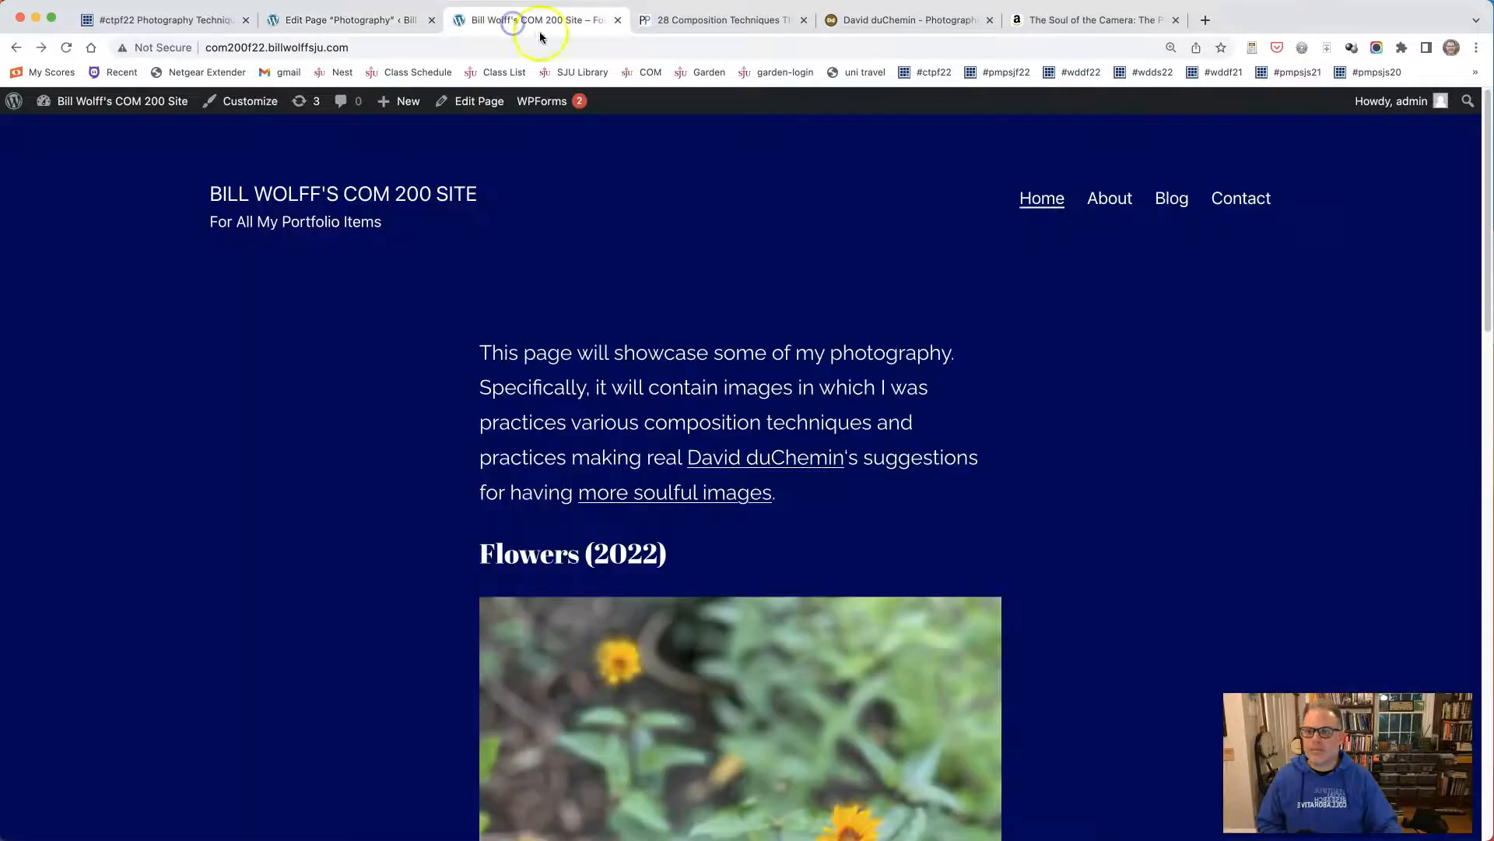
{"action": "left_click", "coordinate": [62, 50]}
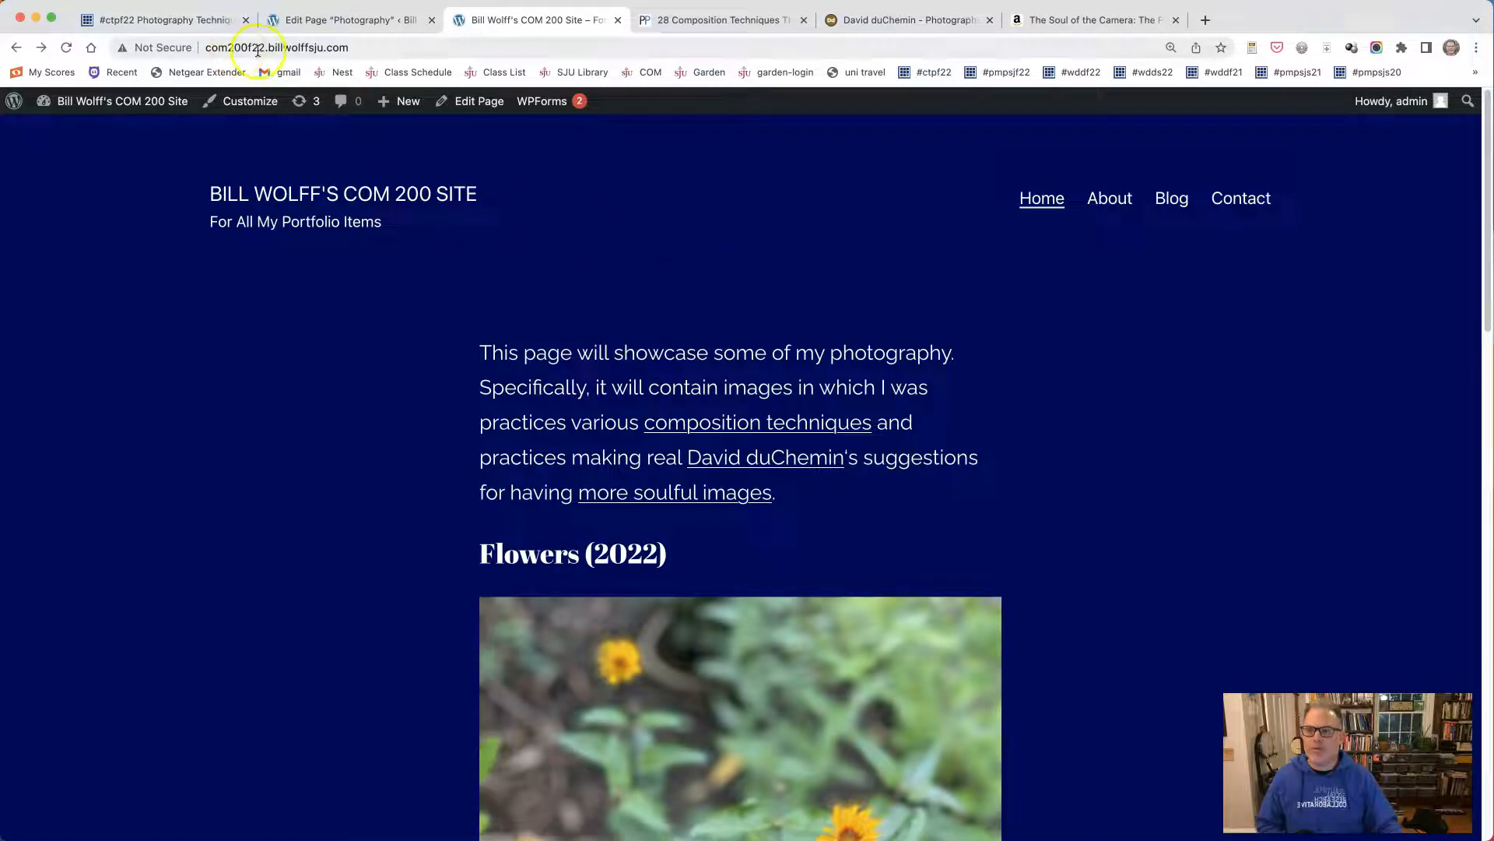
{"action": "scroll", "coordinate": [691, 457], "scroll_direction": "down", "scroll_amount": 15}
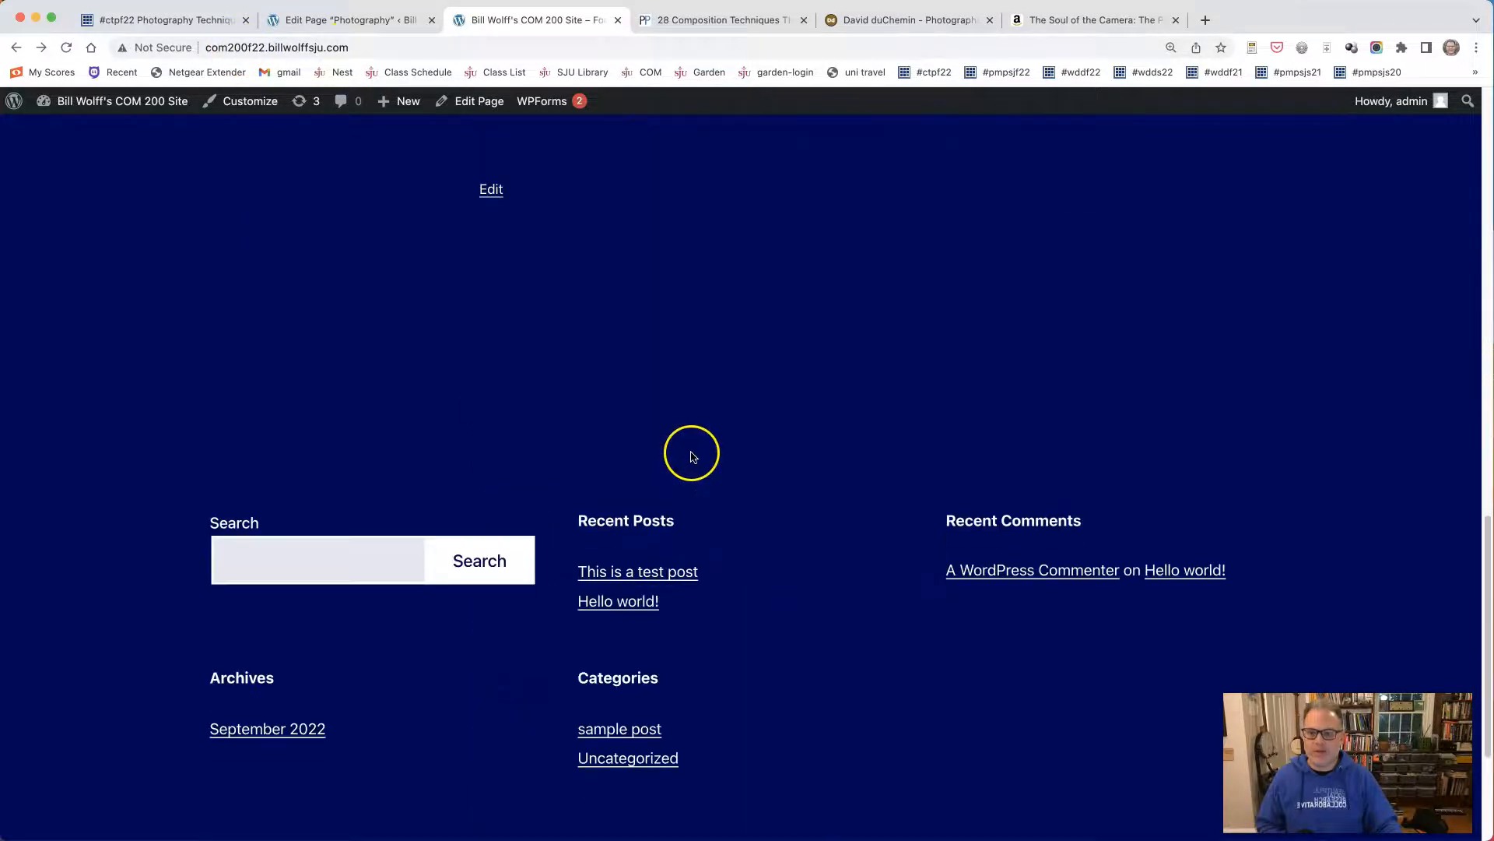
{"action": "scroll", "coordinate": [690, 450], "scroll_direction": "up", "scroll_amount": 12}
{"action": "scroll", "coordinate": [696, 453], "scroll_direction": "up", "scroll_amount": 5}
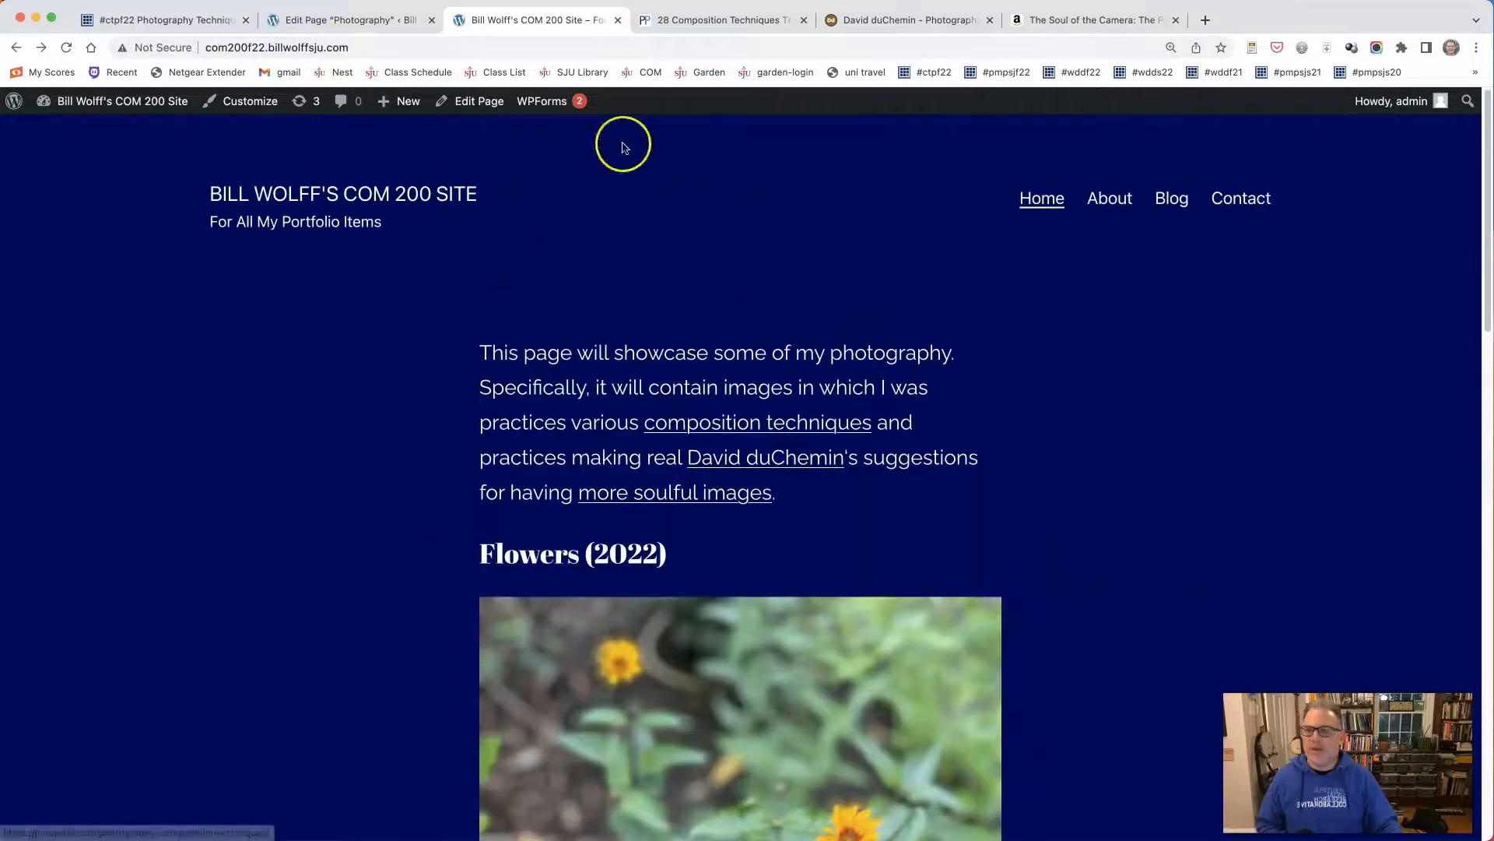
Check the assignment's instruction about adding the page to the site menu.
{"action": "left_click", "coordinate": [181, 18]}
{"action": "left_click", "coordinate": [374, 696]}
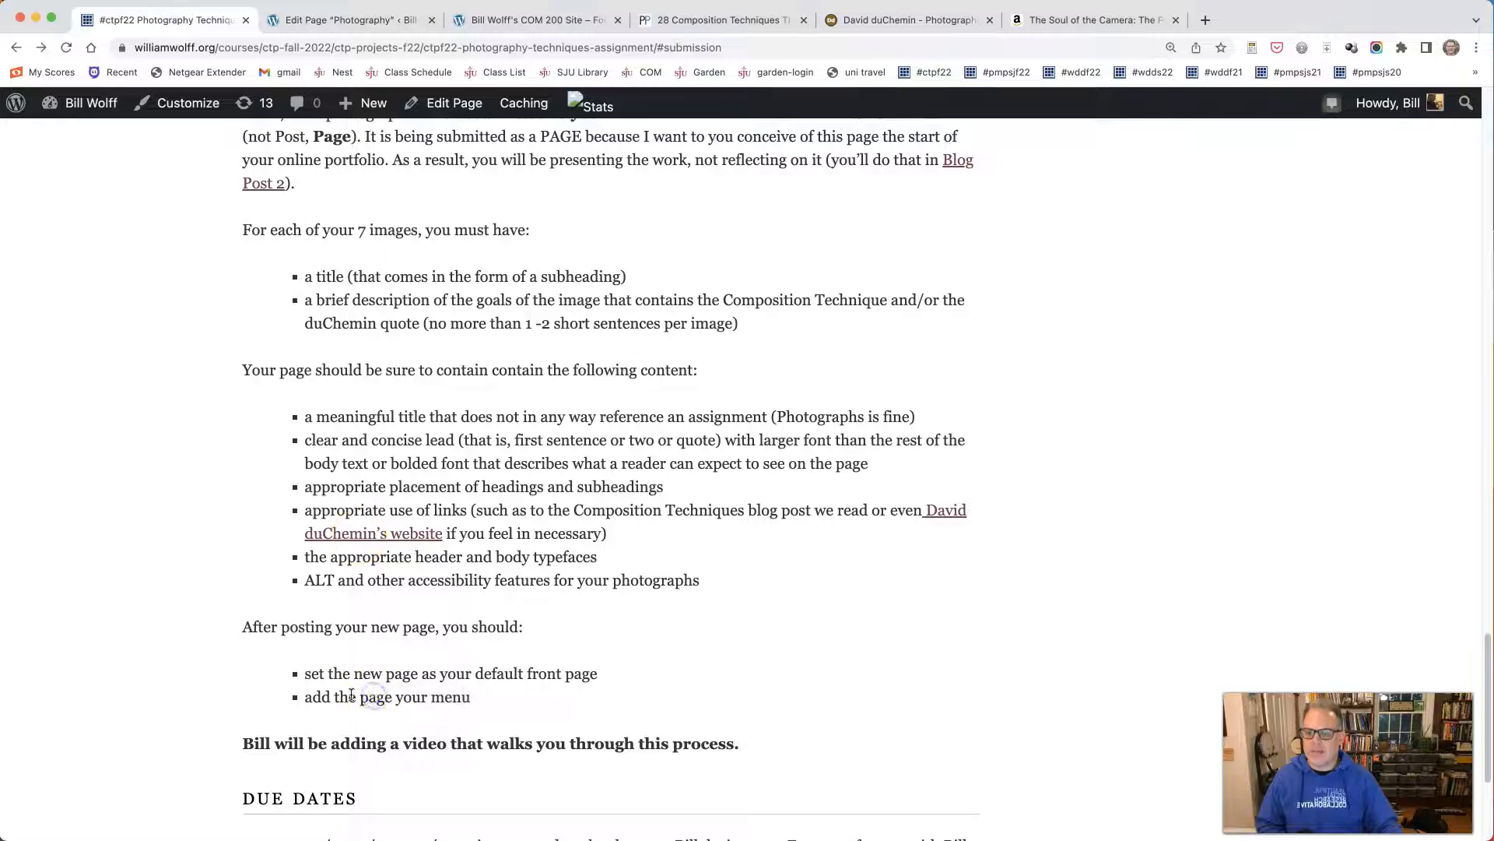
{"action": "left_click_drag", "start_coordinate": [351, 695], "coordinate": [451, 696]}
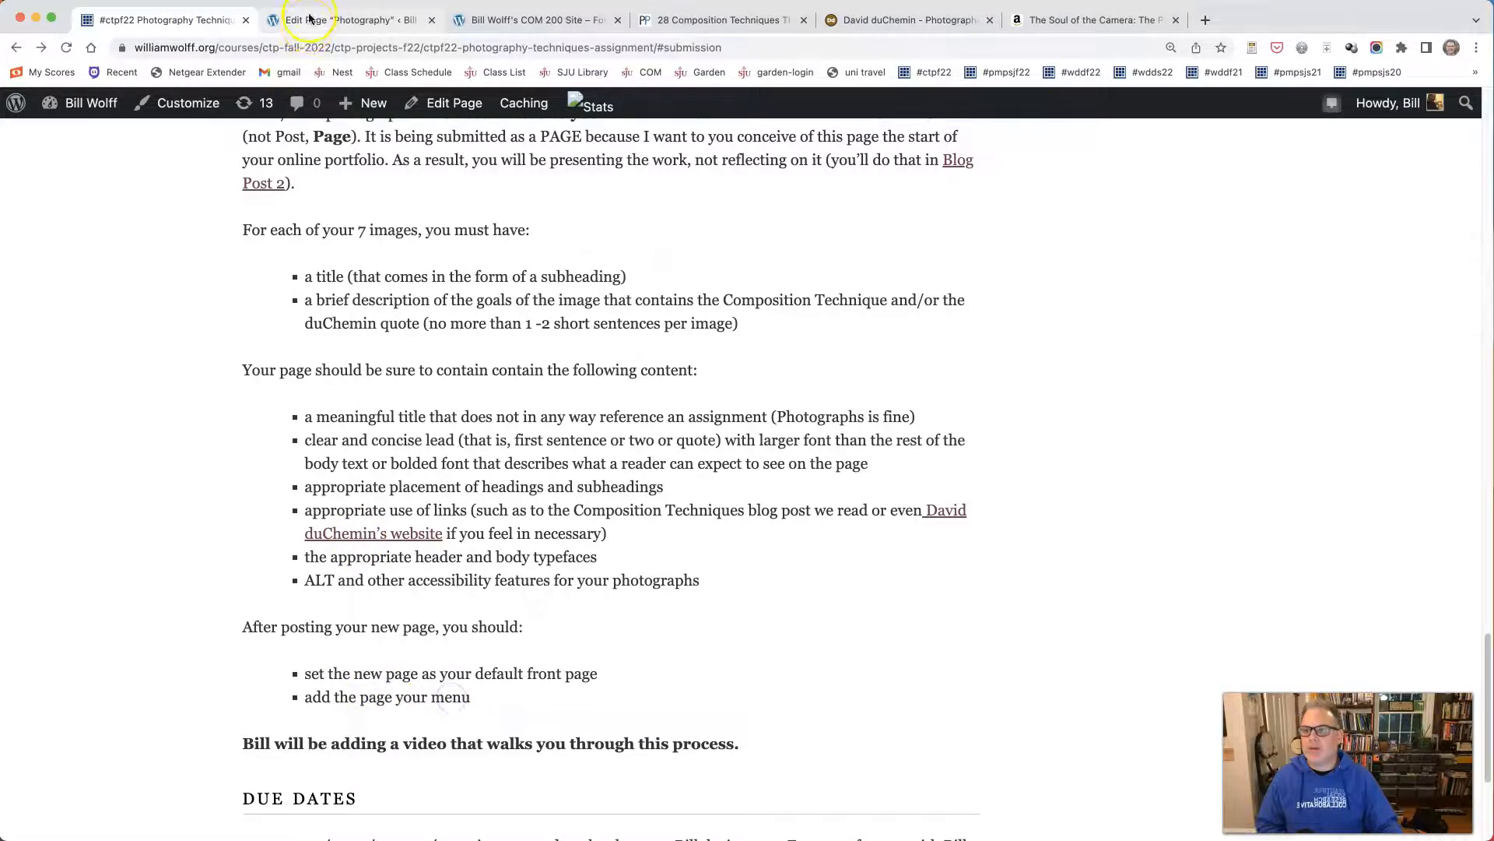
Add the Photography page to the site's Primary menu.
{"action": "left_click", "coordinate": [305, 19]}
{"action": "mouse_move", "coordinate": [69, 395]}
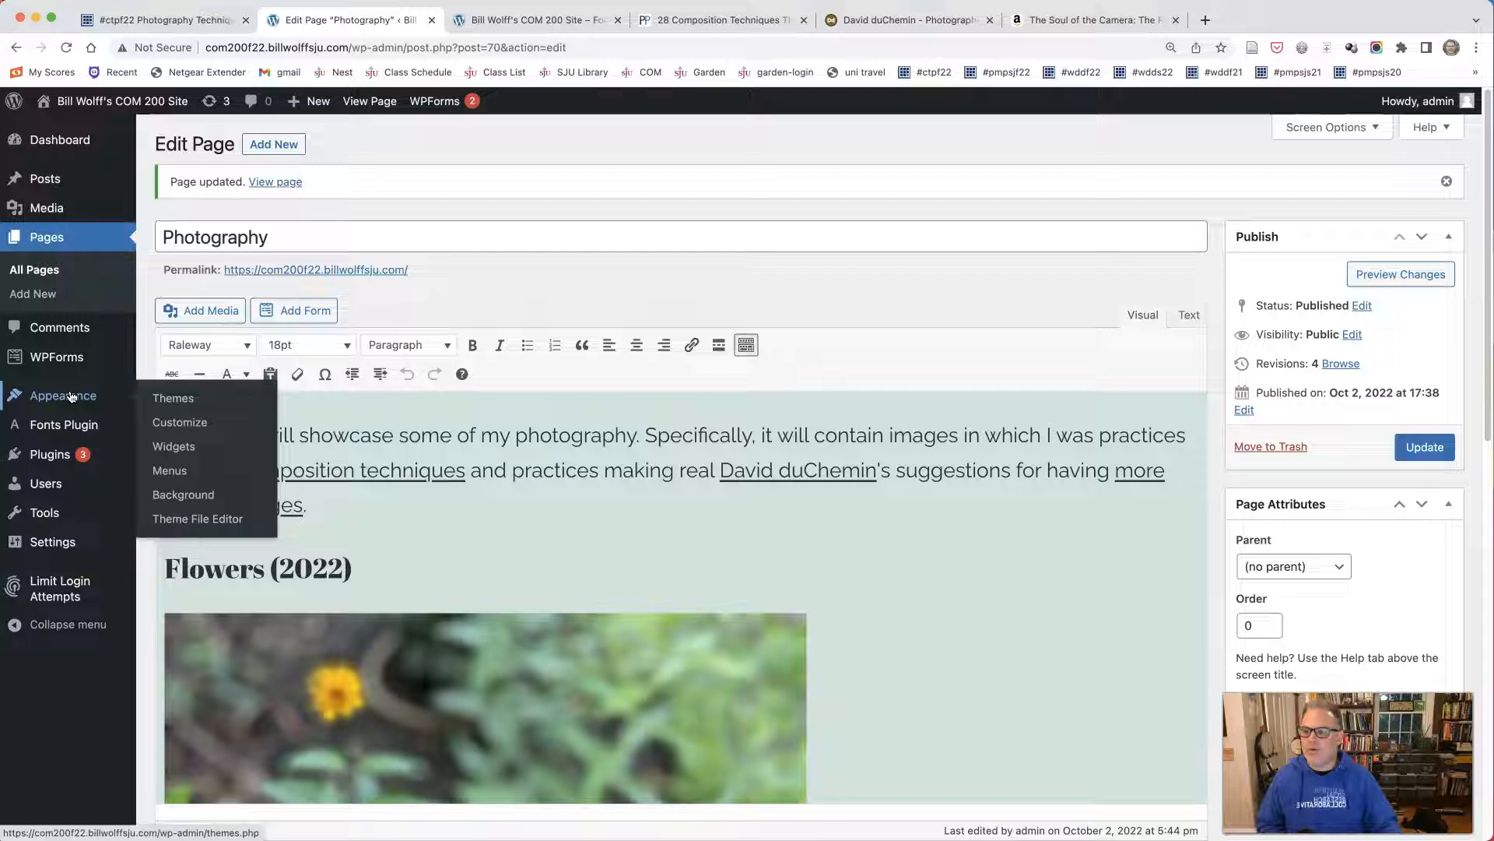
{"action": "left_click", "coordinate": [172, 477]}
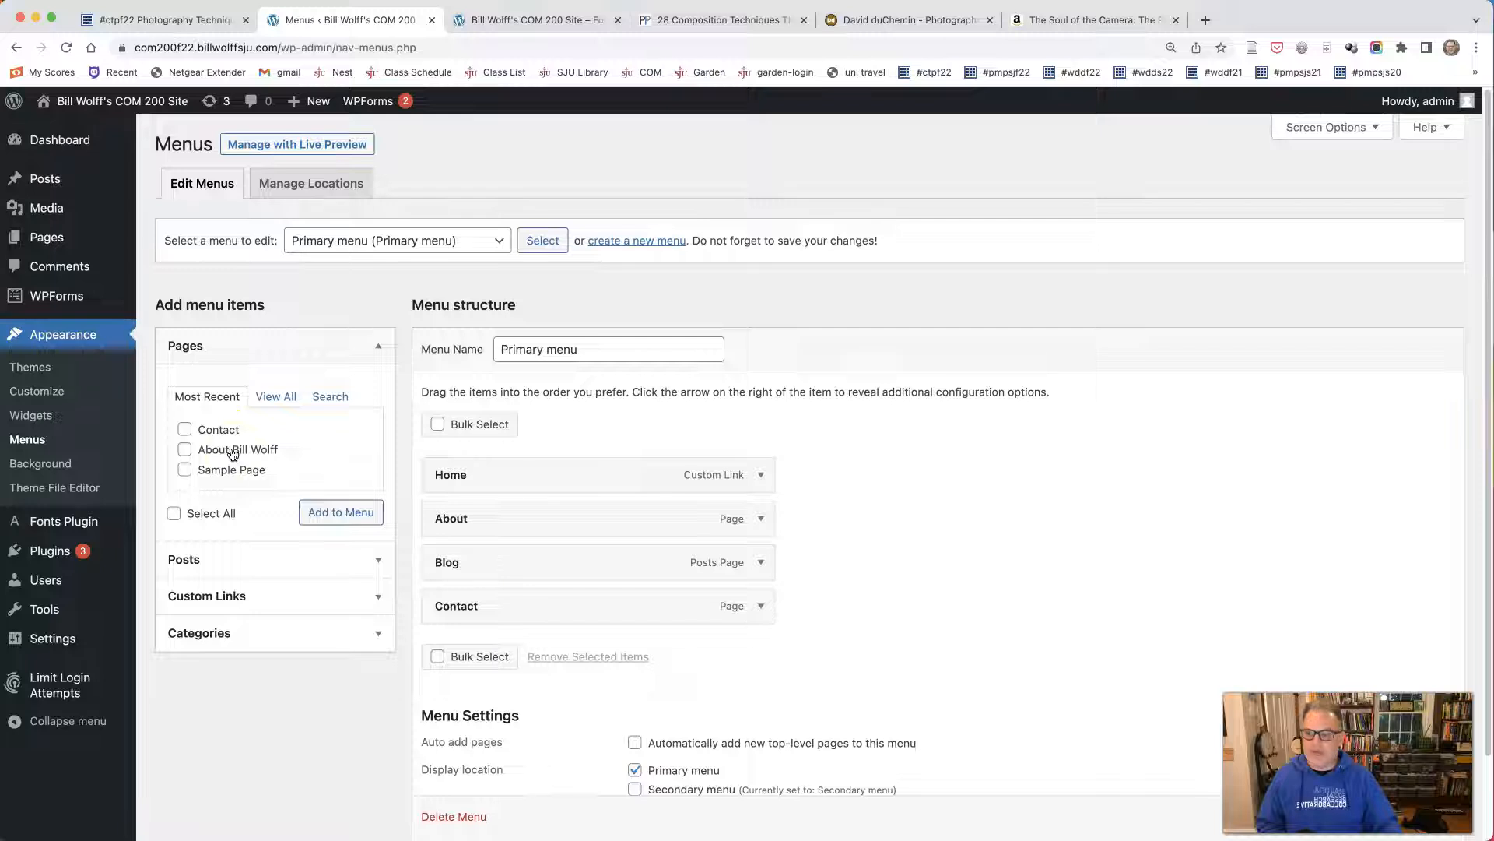
{"action": "left_click", "coordinate": [279, 398]}
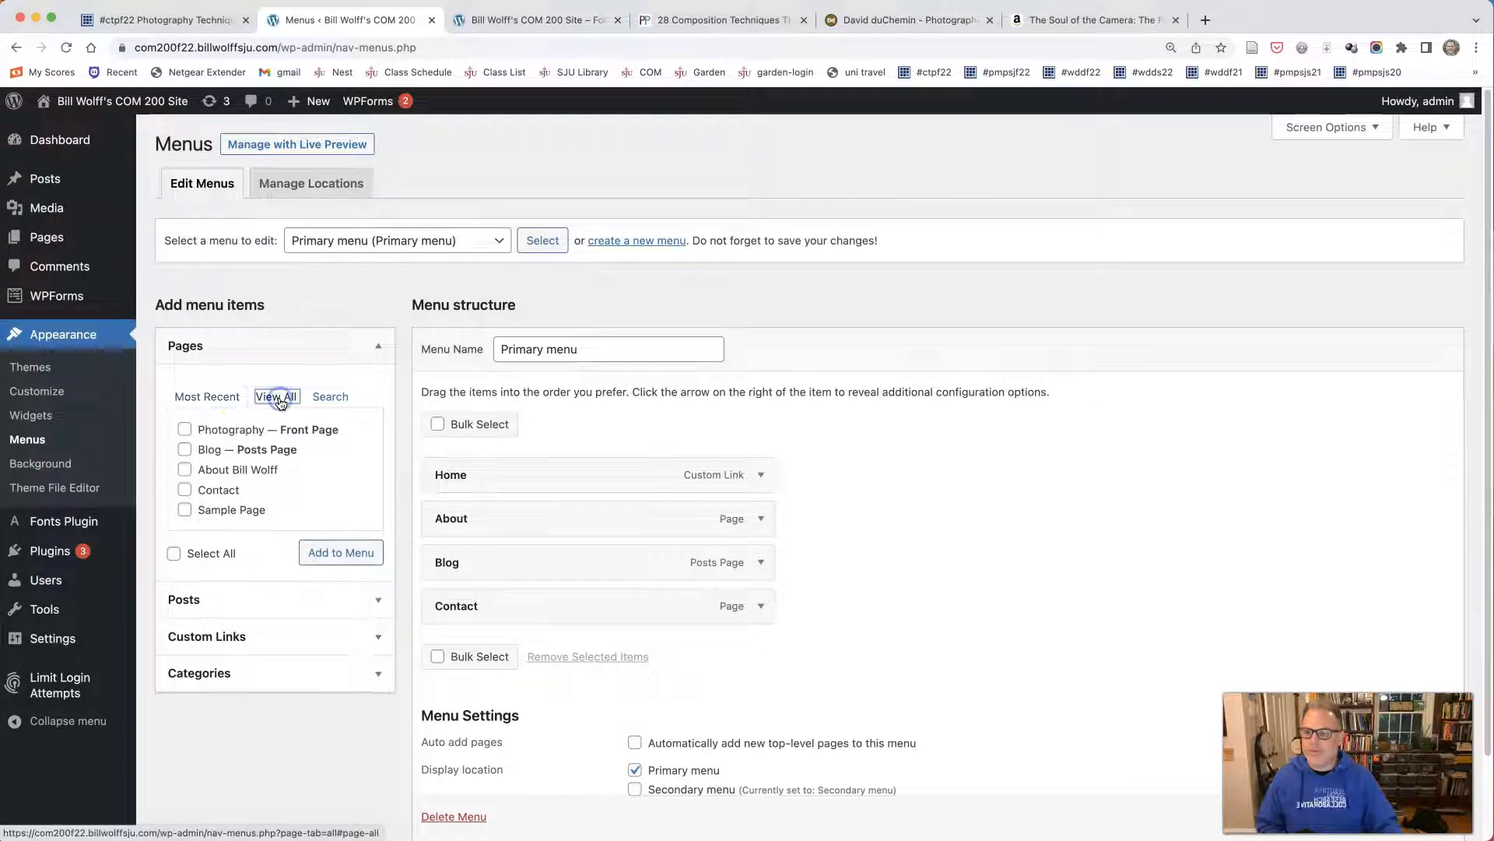
{"action": "left_click", "coordinate": [184, 430]}
{"action": "left_click", "coordinate": [336, 555]}
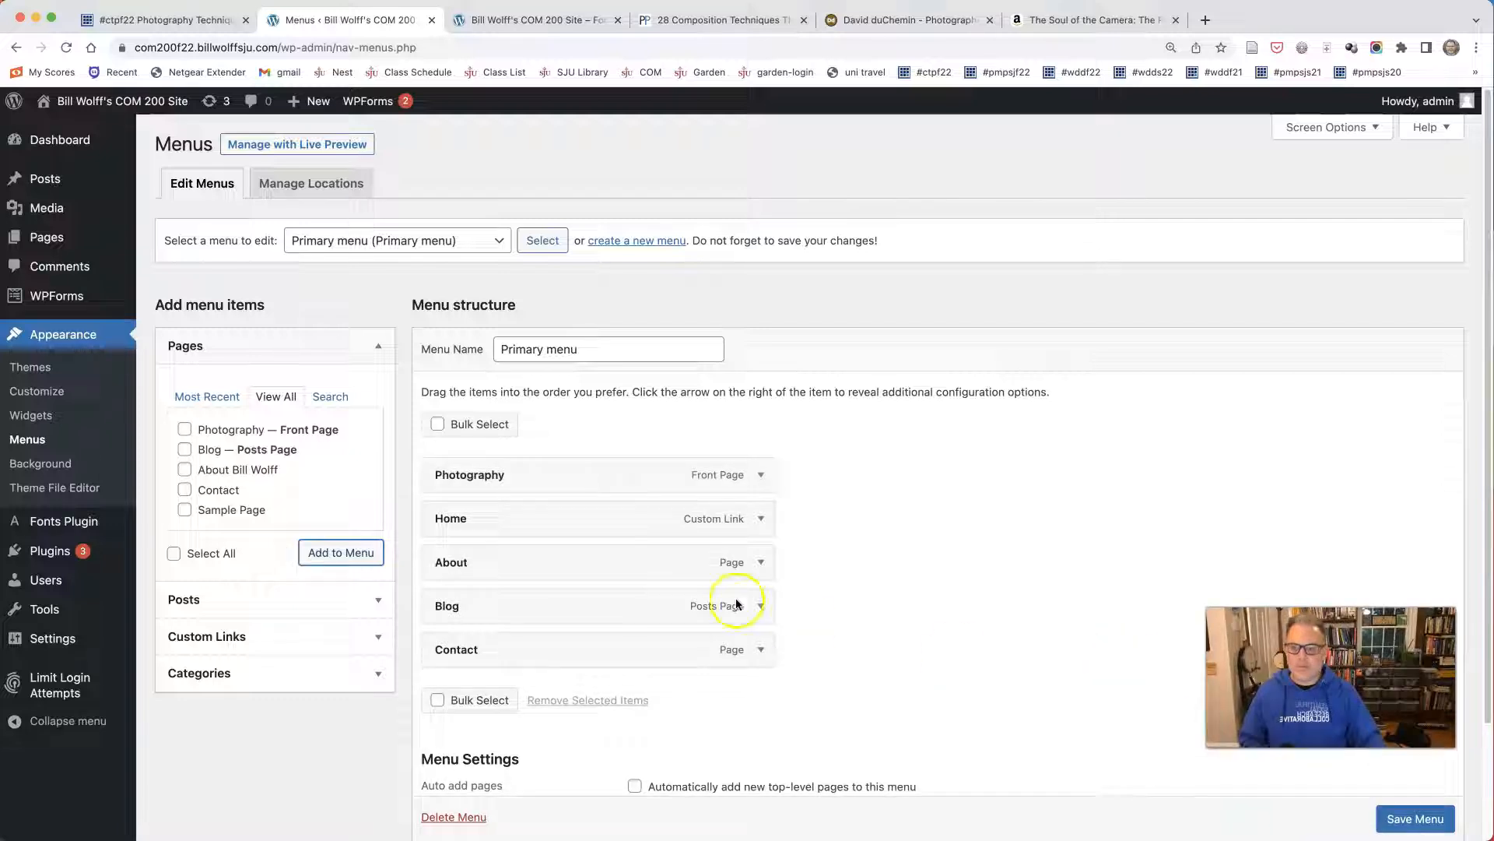
Move the Photography item between About and Blog in the Primary menu and save the menu.
{"action": "left_click_drag", "start_coordinate": [584, 477], "coordinate": [560, 554]}
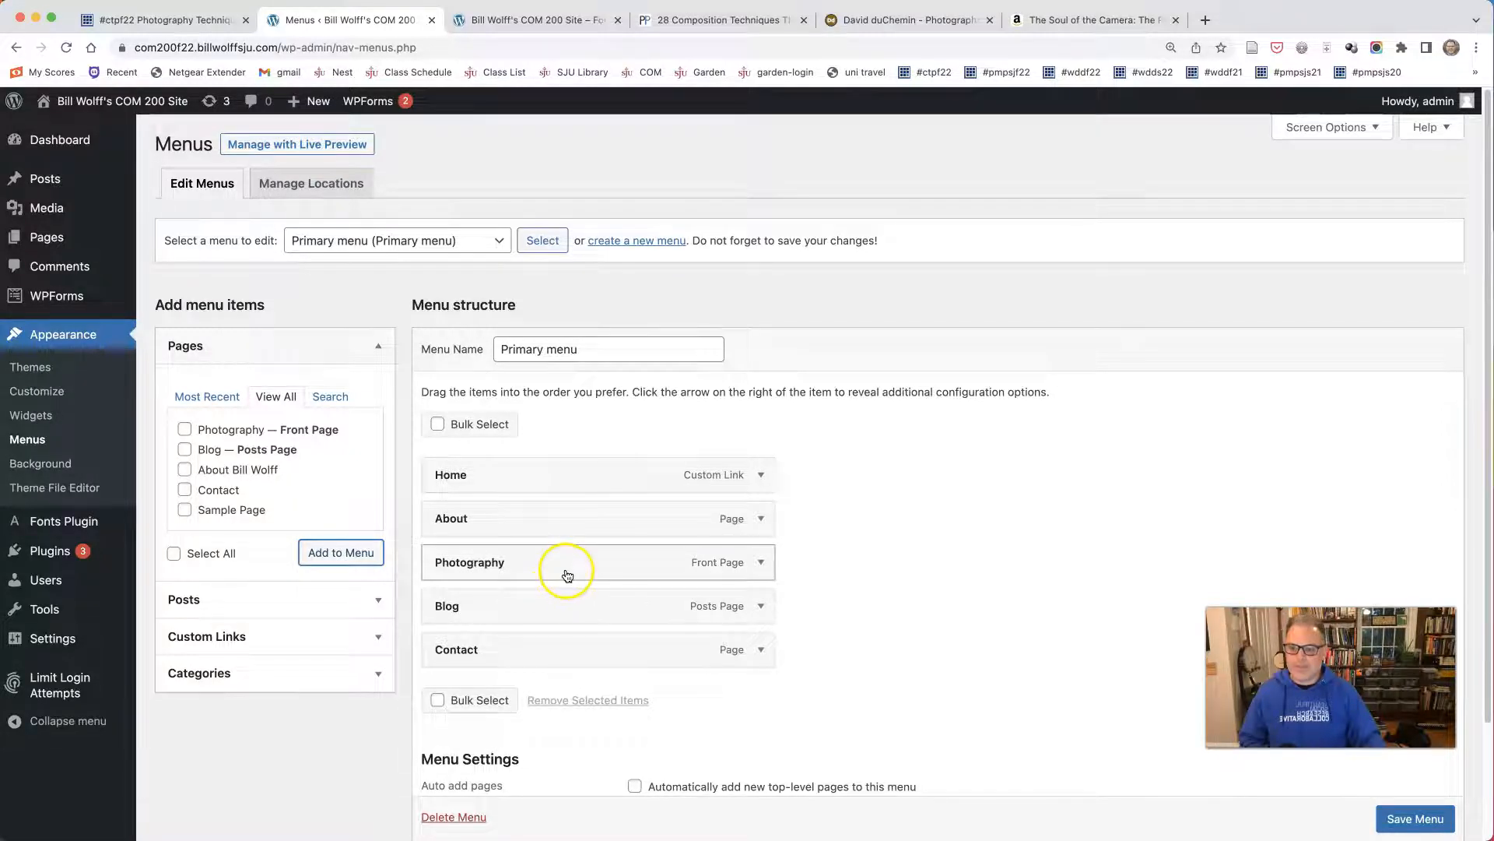
{"action": "scroll", "coordinate": [563, 564], "scroll_direction": "down", "scroll_amount": 4}
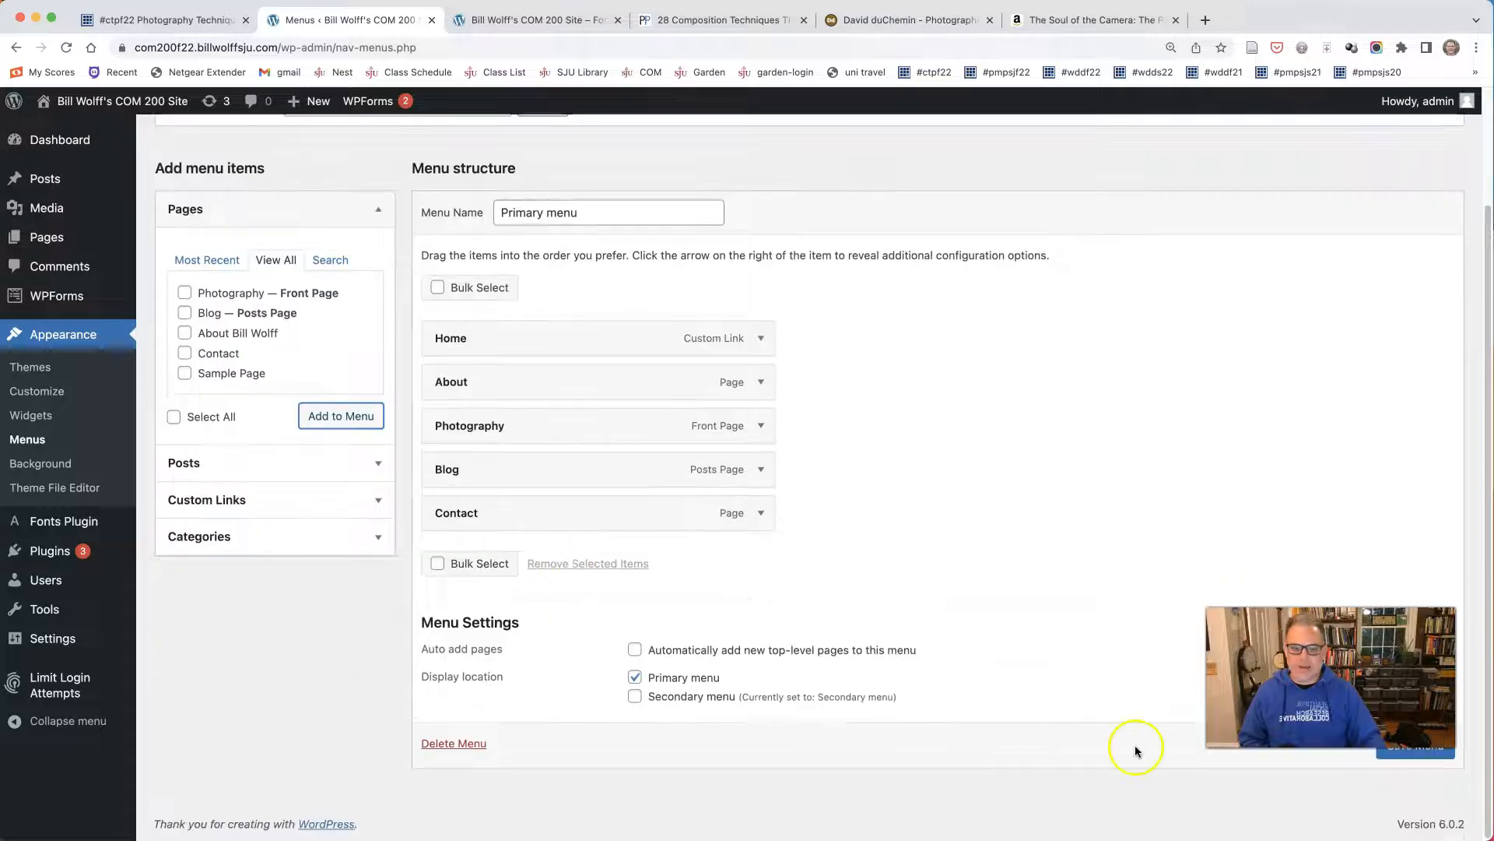
{"action": "scroll", "coordinate": [1185, 523], "scroll_direction": "up", "scroll_amount": 1}
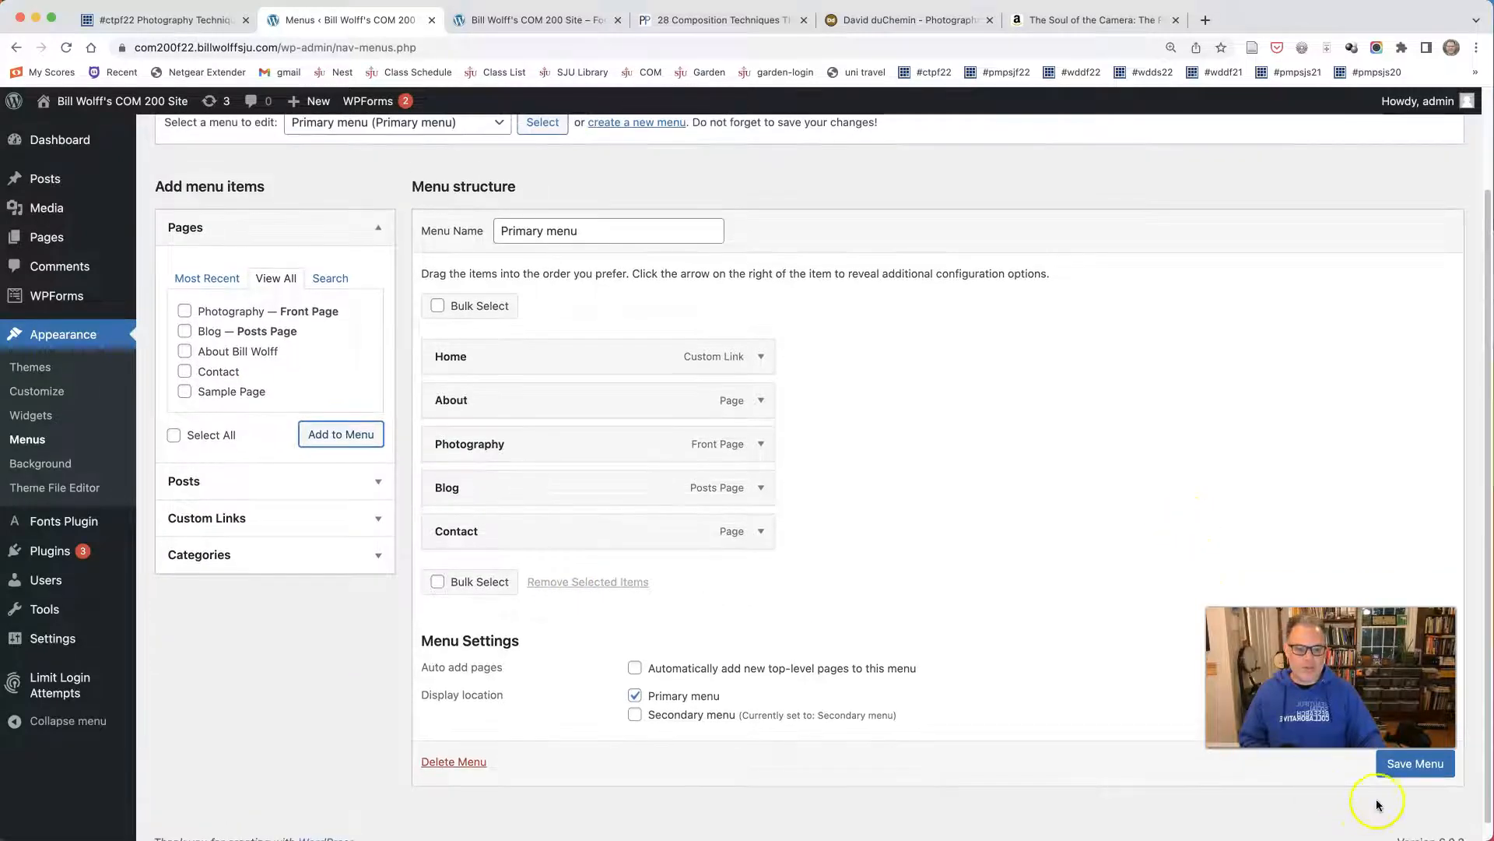
{"action": "left_click", "coordinate": [1414, 763]}
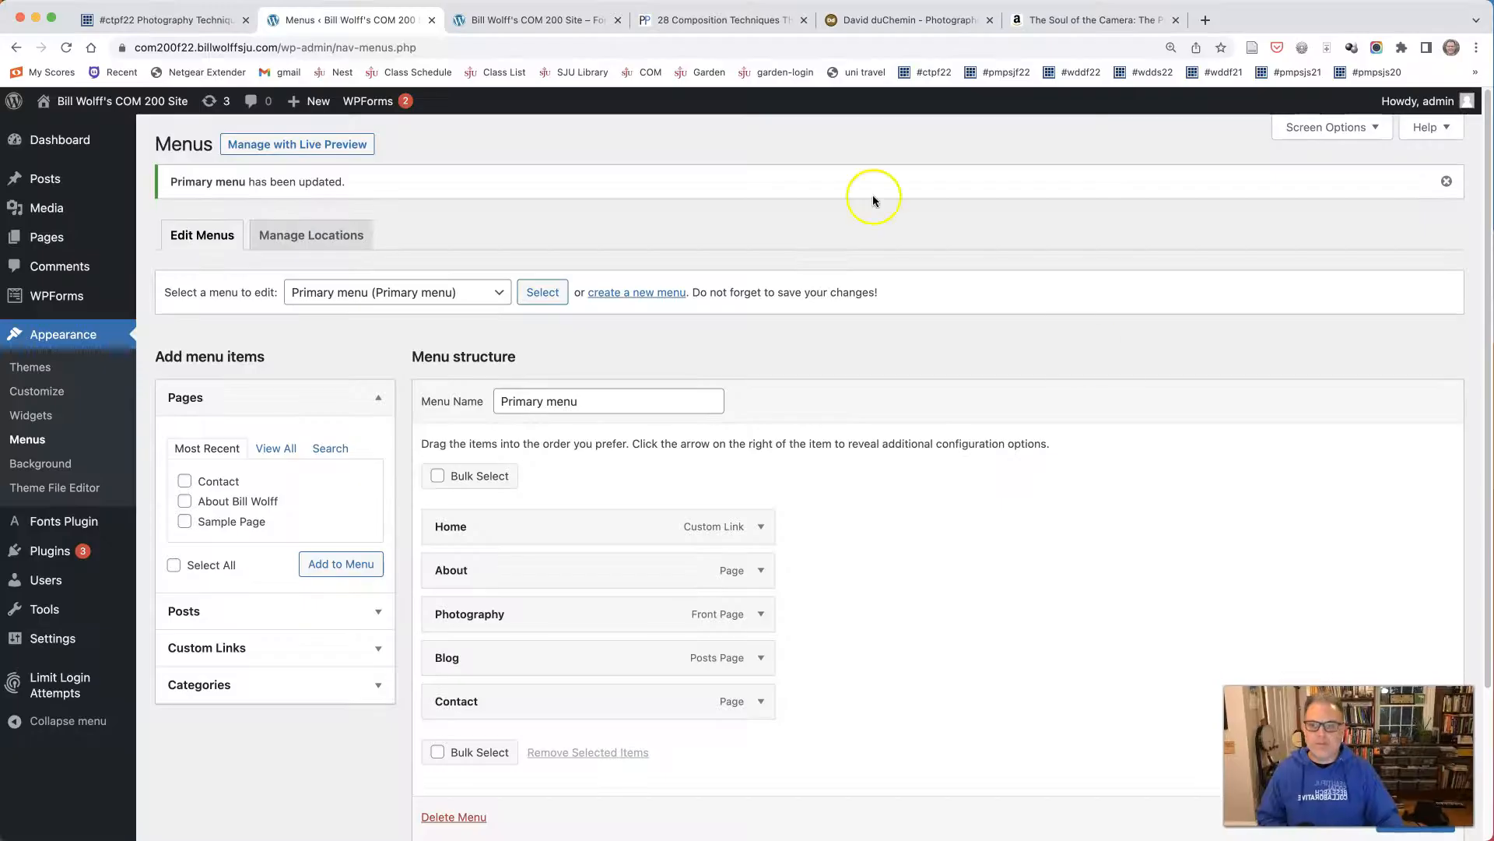
Reload the live site and test its new navigation by opening the About page and the Photography page.
{"action": "left_click", "coordinate": [505, 19]}
{"action": "left_click", "coordinate": [66, 48]}
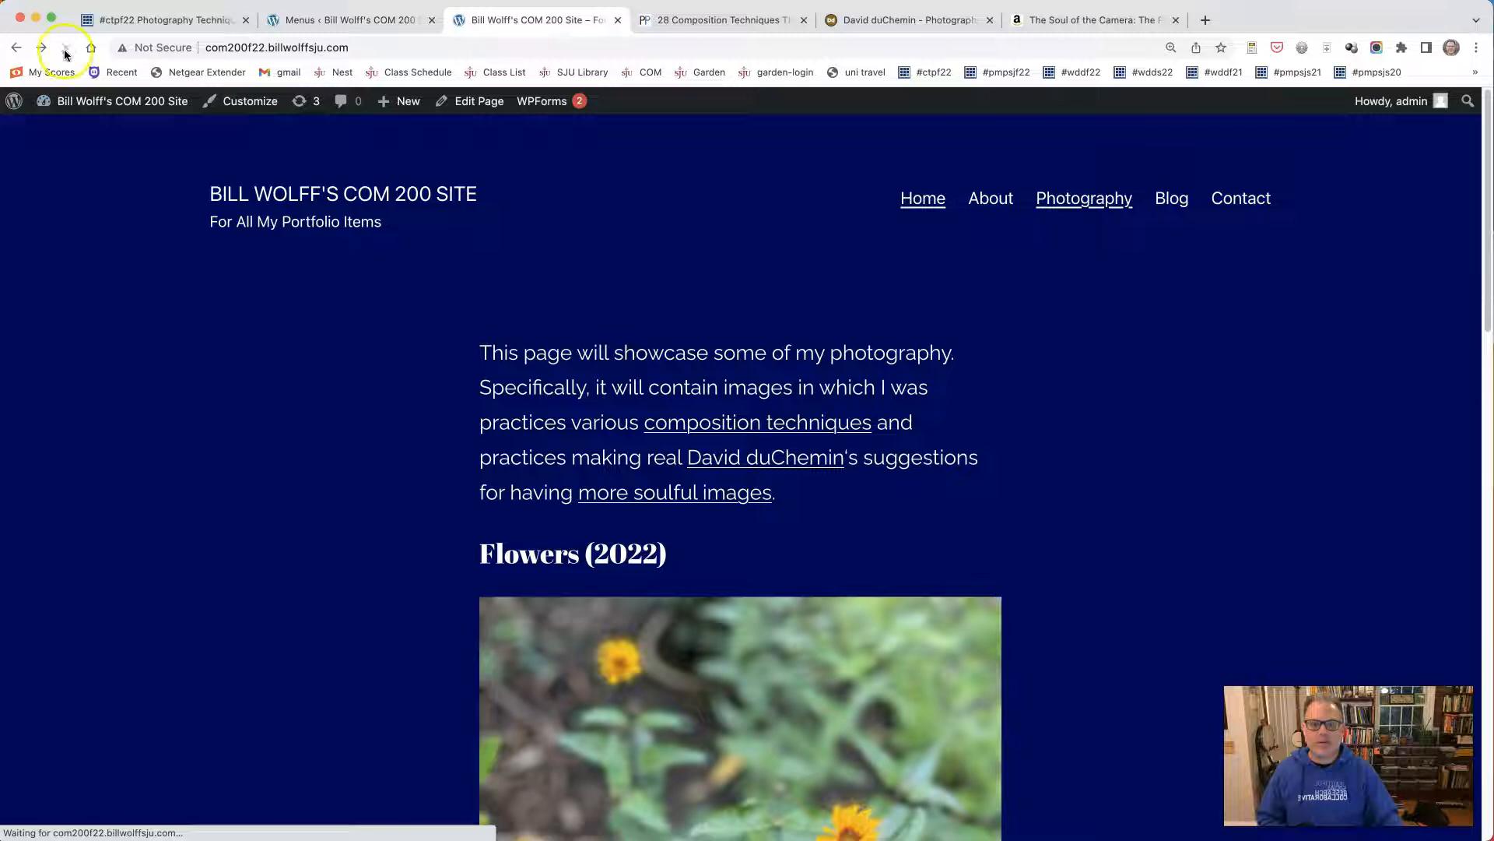
{"action": "left_click", "coordinate": [981, 205]}
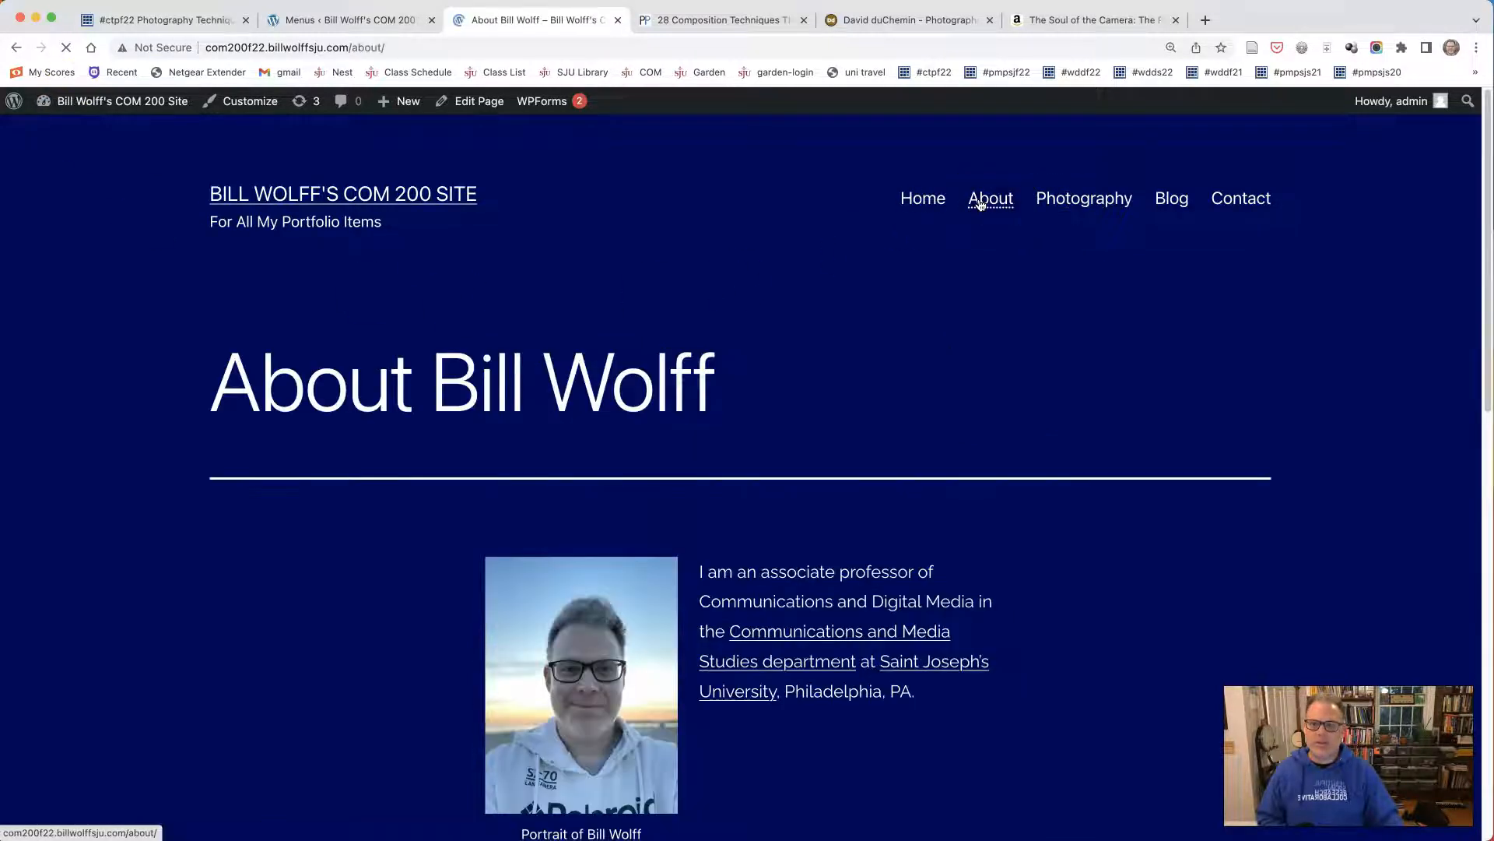
{"action": "scroll", "coordinate": [700, 360], "scroll_direction": "down", "scroll_amount": 8}
{"action": "scroll", "coordinate": [701, 361], "scroll_direction": "up", "scroll_amount": 8}
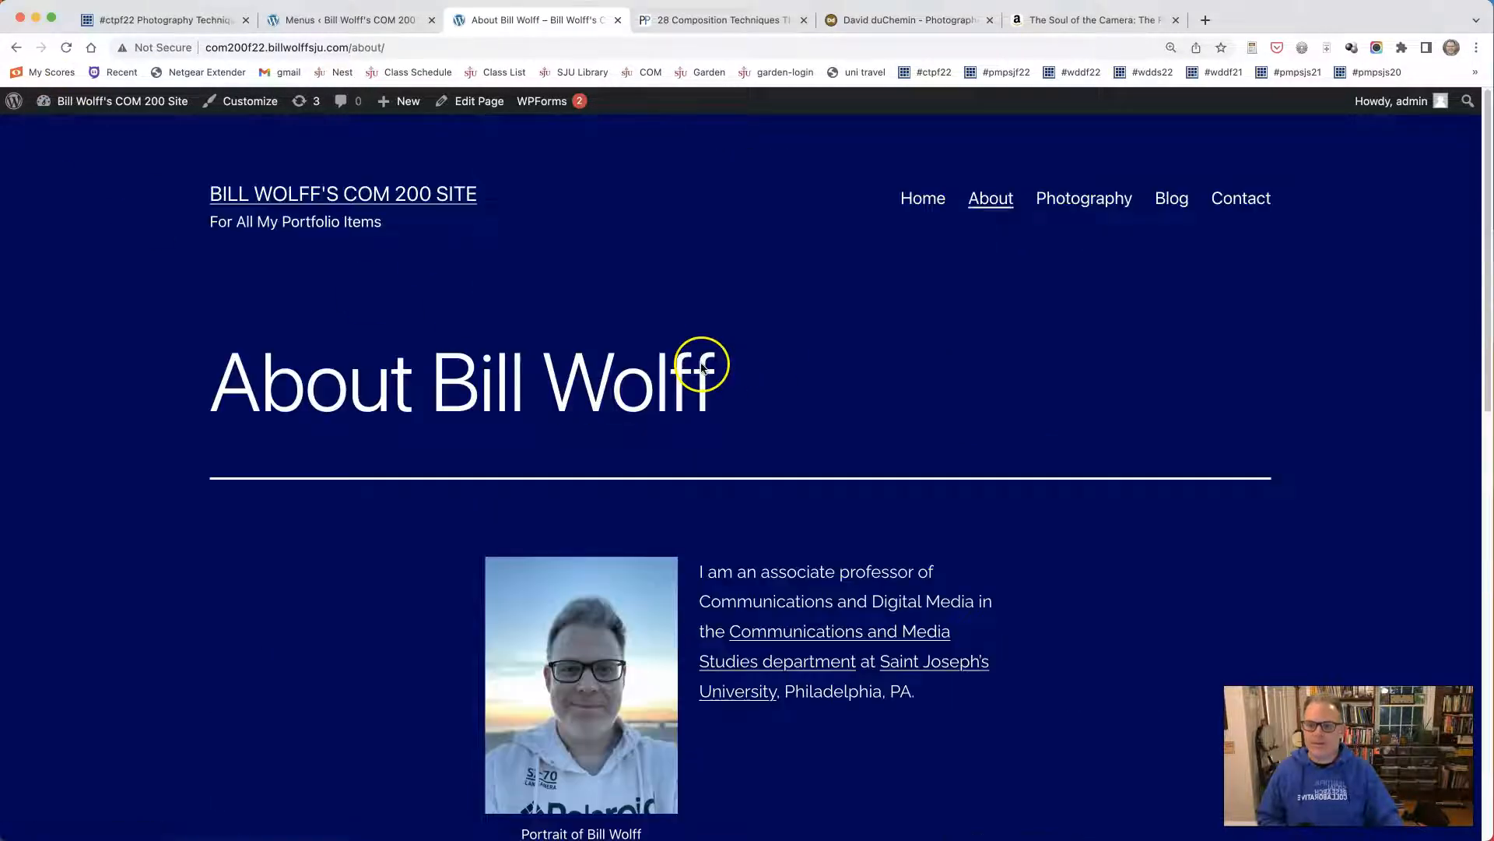
{"action": "left_click", "coordinate": [1070, 207]}
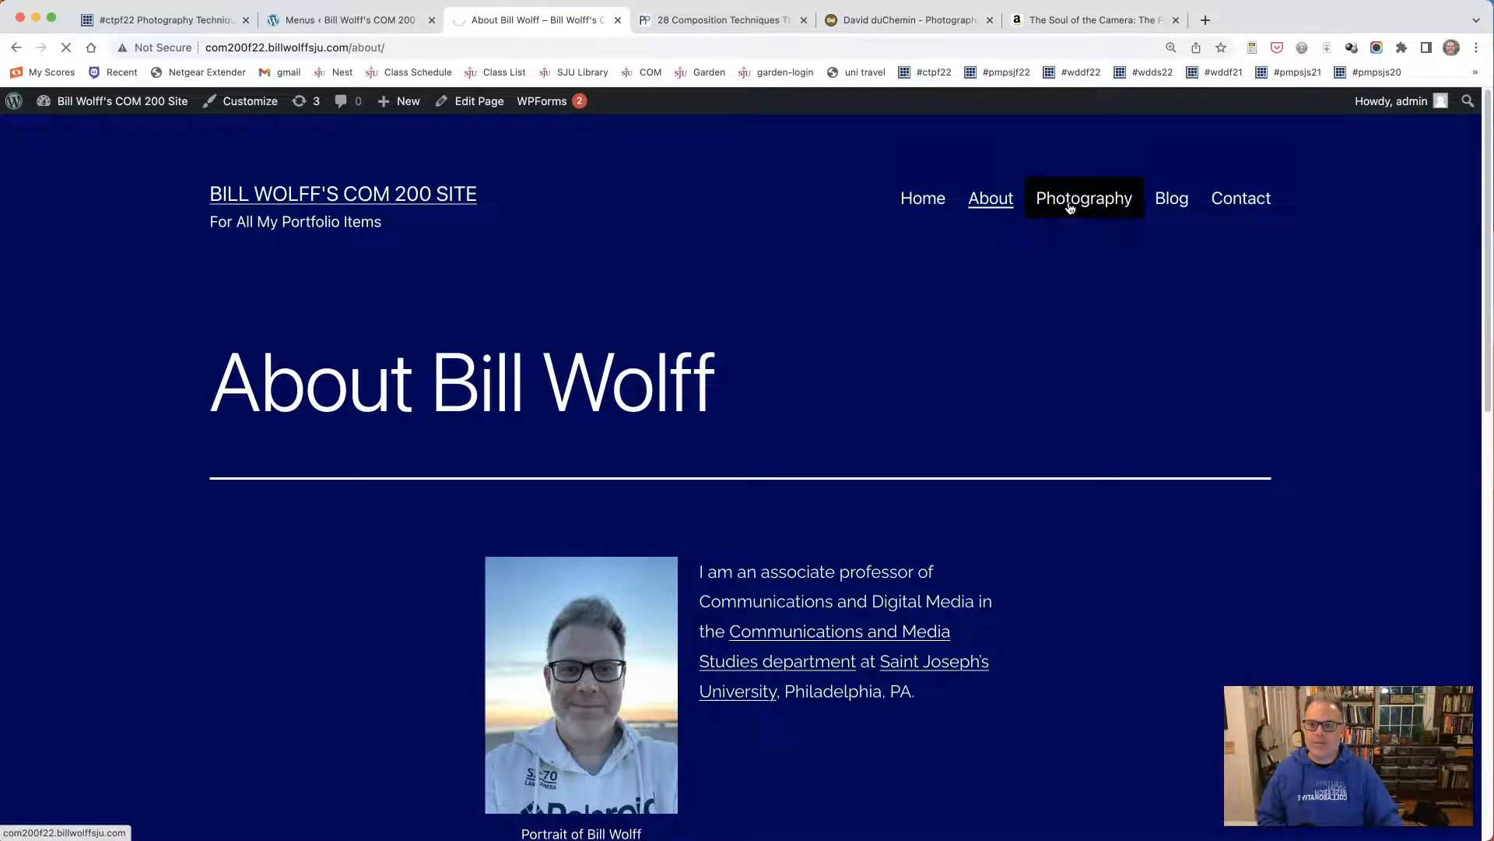
Review the live Photography page's lead paragraph, Flowers (2022) heading, photo caption and the sentence about the composition techniques practised.
{"action": "scroll", "coordinate": [599, 361], "scroll_direction": "down", "scroll_amount": 6}
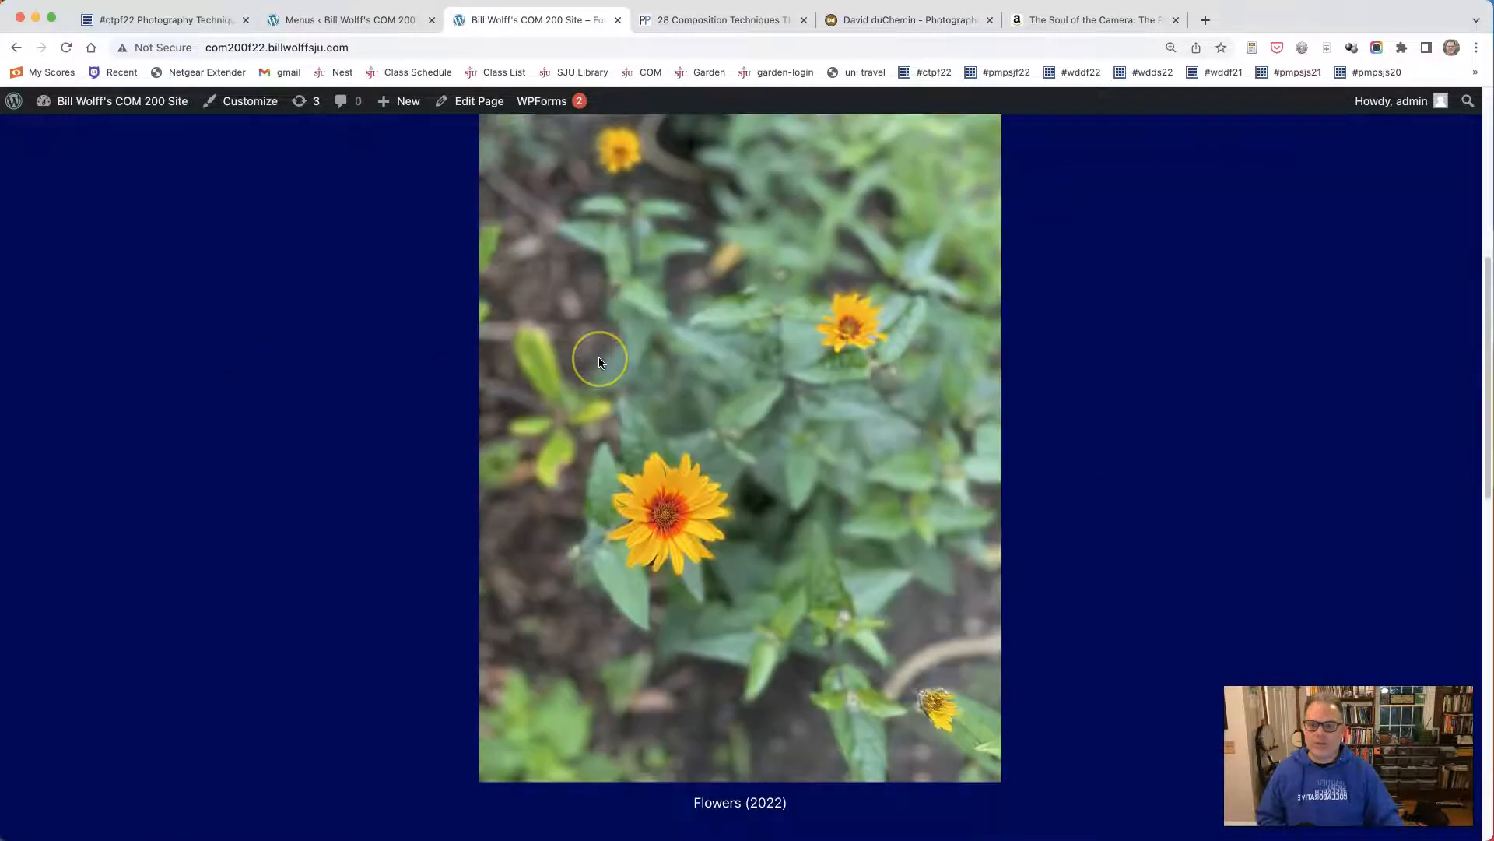
{"action": "scroll", "coordinate": [600, 361], "scroll_direction": "up", "scroll_amount": 7}
{"action": "scroll", "coordinate": [601, 361], "scroll_direction": "down", "scroll_amount": 10}
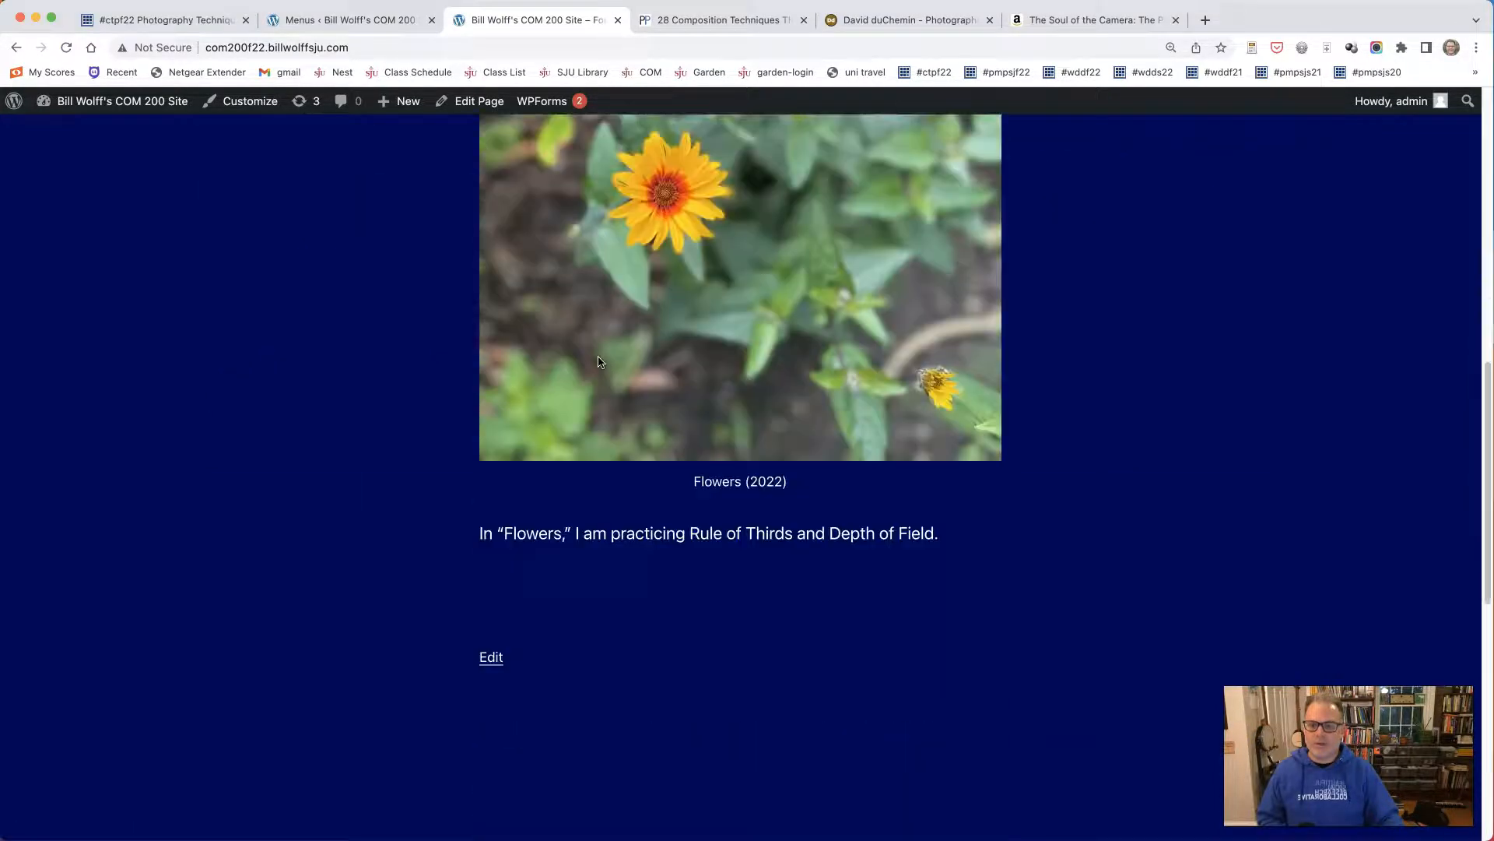
{"action": "scroll", "coordinate": [511, 354], "scroll_direction": "up", "scroll_amount": 9}
{"action": "mouse_move", "coordinate": [481, 241]}
{"action": "left_mouse_down"}
{"action": "mouse_move", "coordinate": [605, 277]}
{"action": "mouse_move", "coordinate": [505, 242]}
{"action": "left_mouse_up"}
{"action": "left_click_drag", "start_coordinate": [488, 454], "coordinate": [717, 427]}
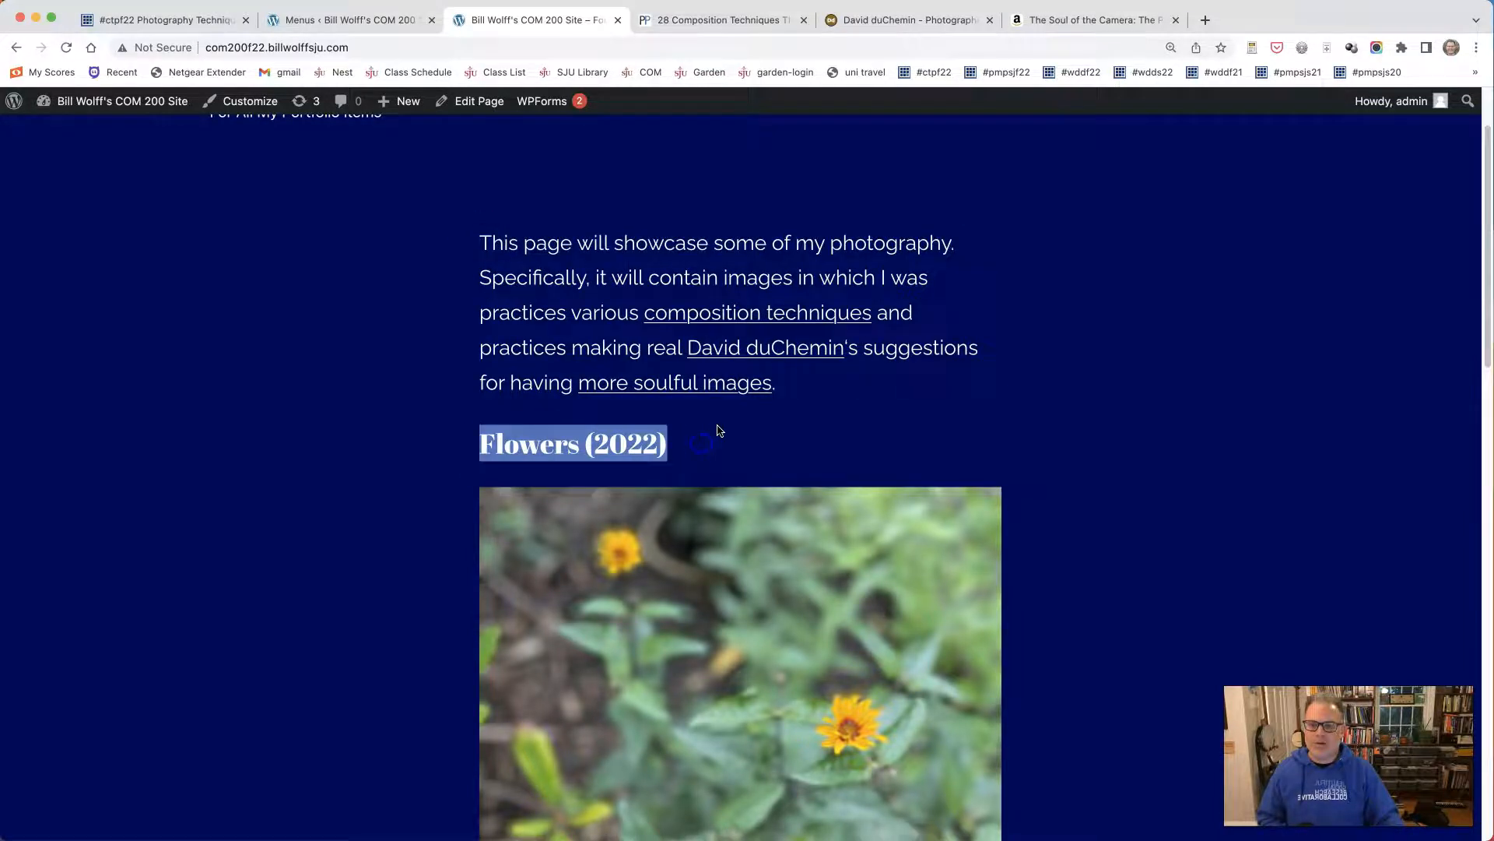
{"action": "scroll", "coordinate": [793, 516], "scroll_direction": "down", "scroll_amount": 8}
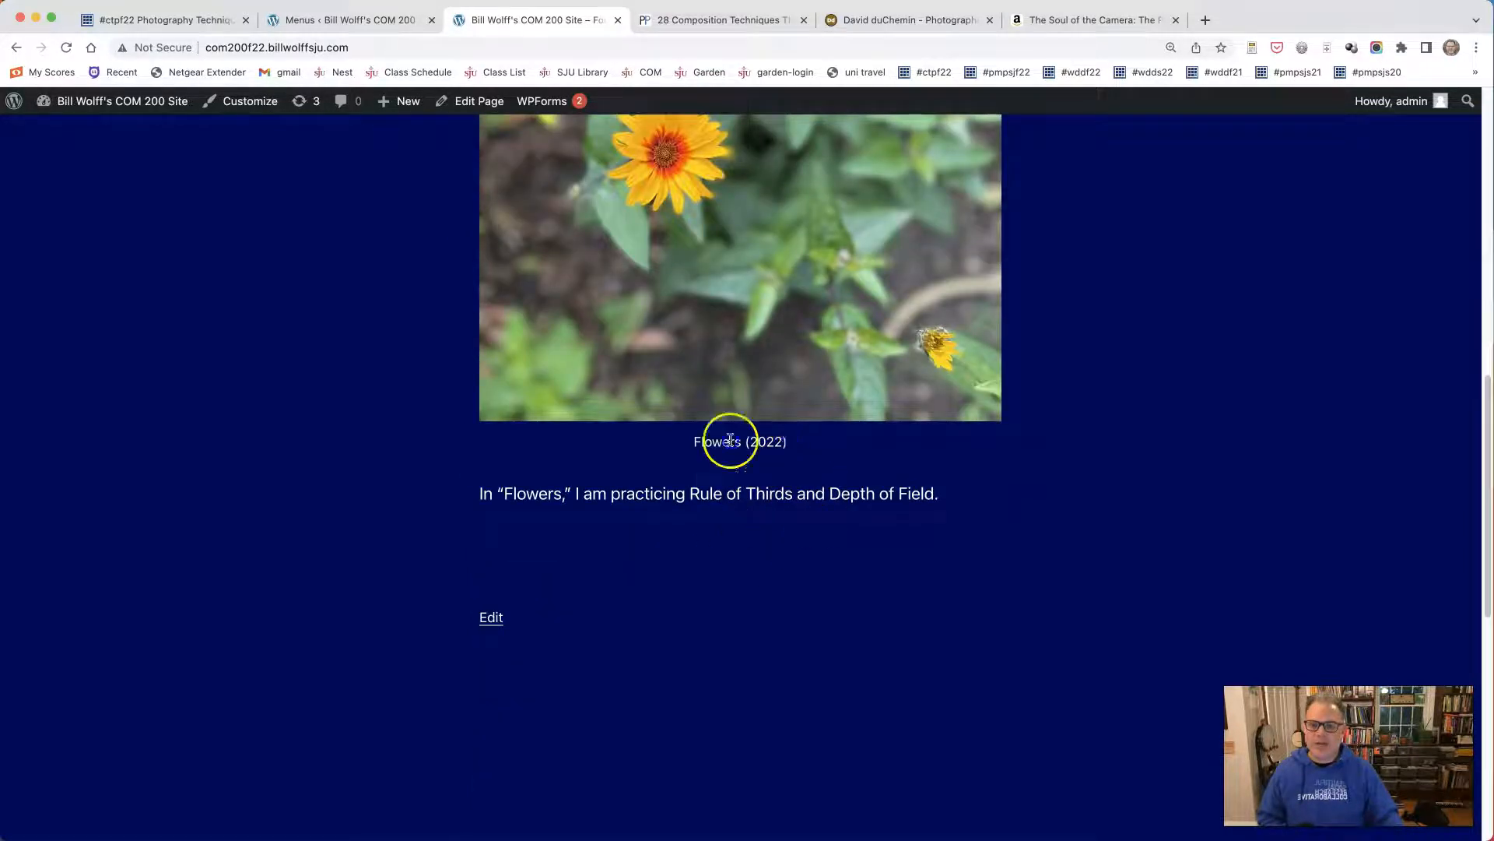
{"action": "triple_click", "coordinate": [728, 441]}
{"action": "left_click_drag", "start_coordinate": [469, 499], "coordinate": [969, 504]}
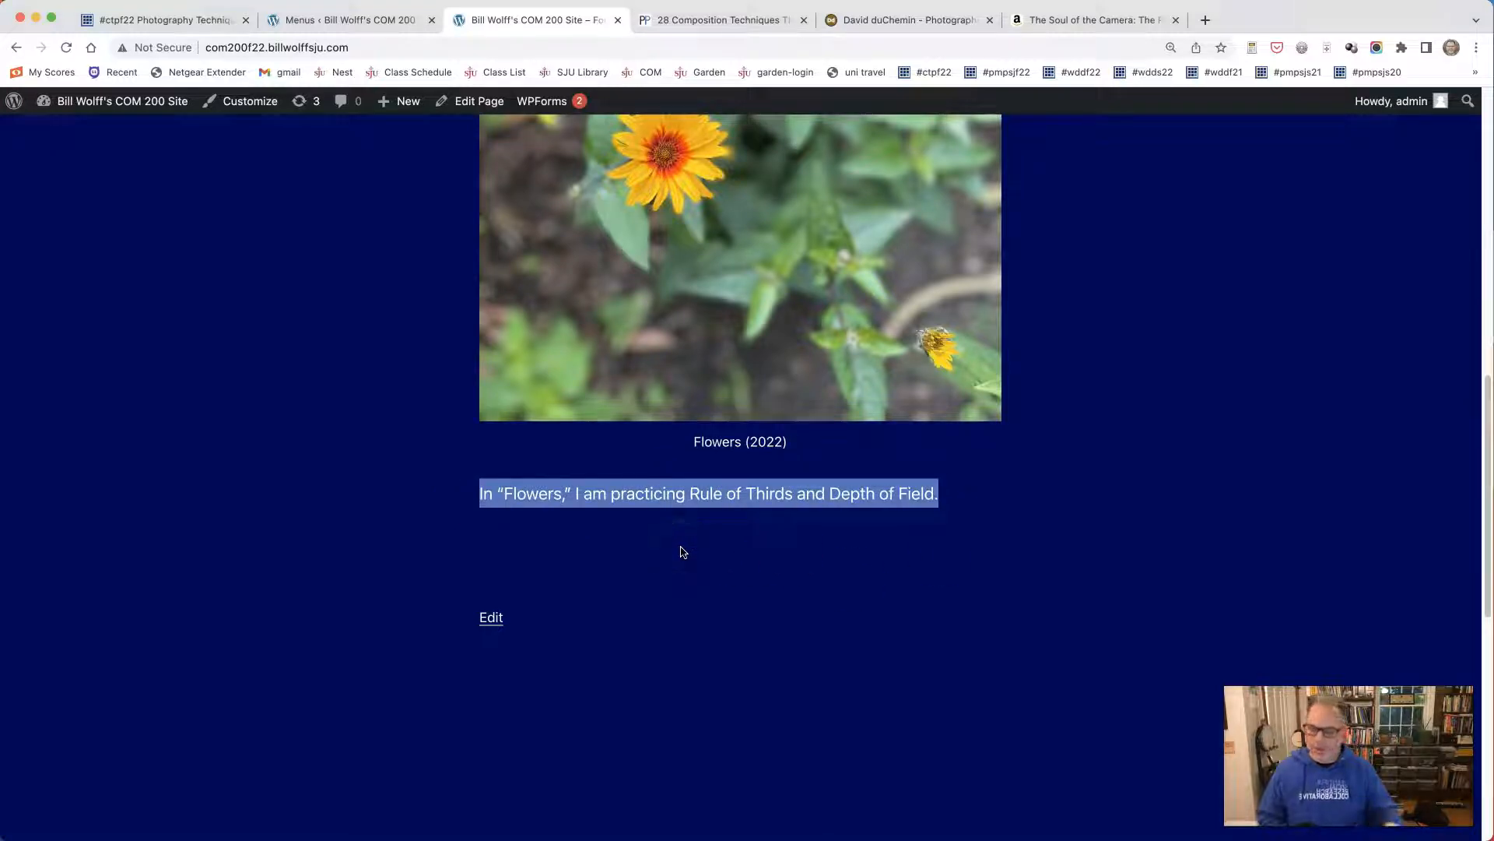
{"action": "scroll", "coordinate": [675, 529], "scroll_direction": "up", "scroll_amount": 10}
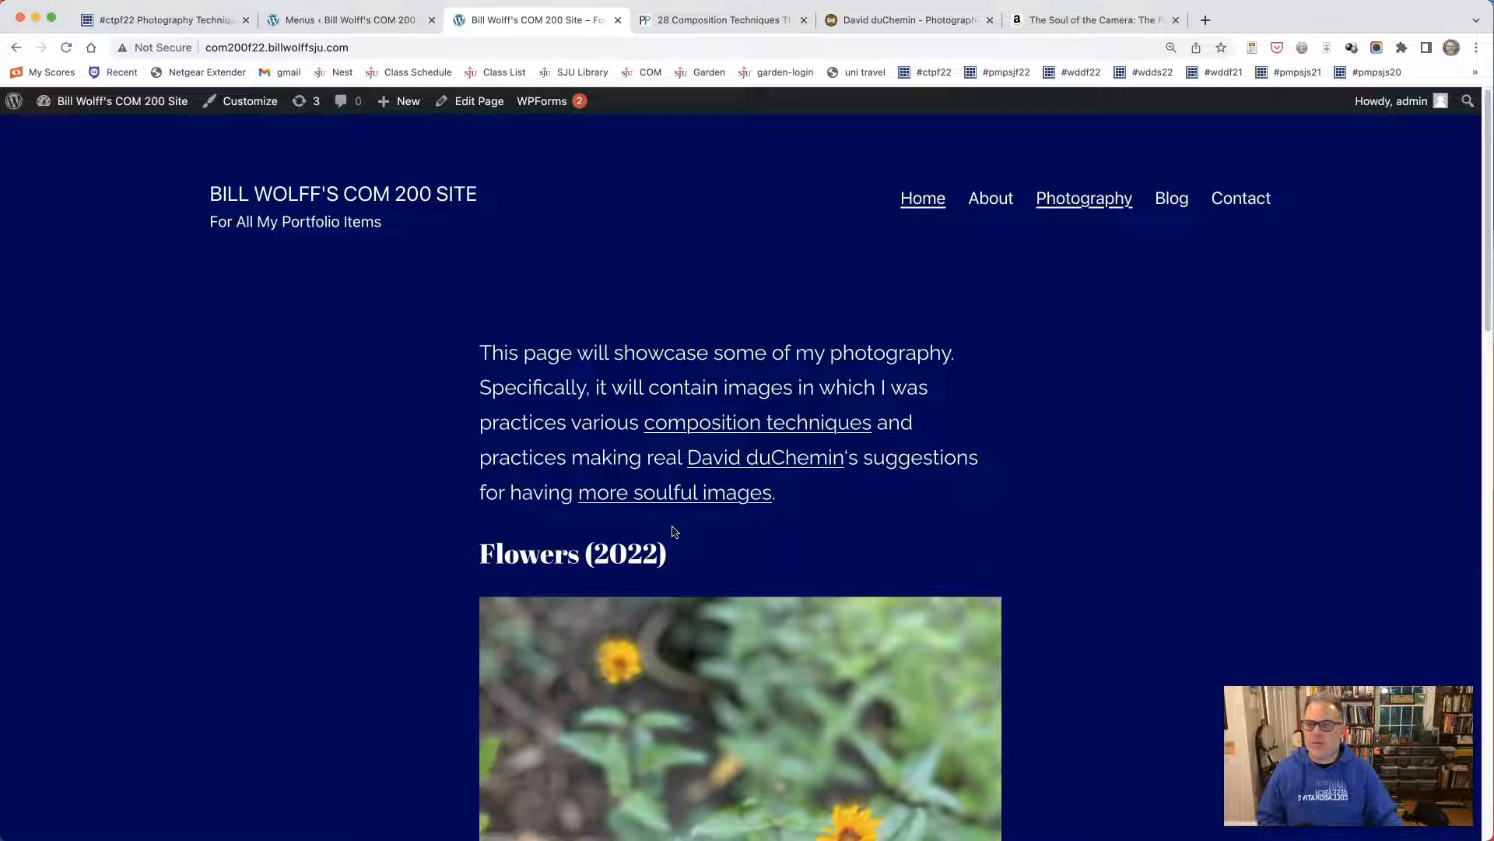
{"action": "left_click", "coordinate": [332, 21]}
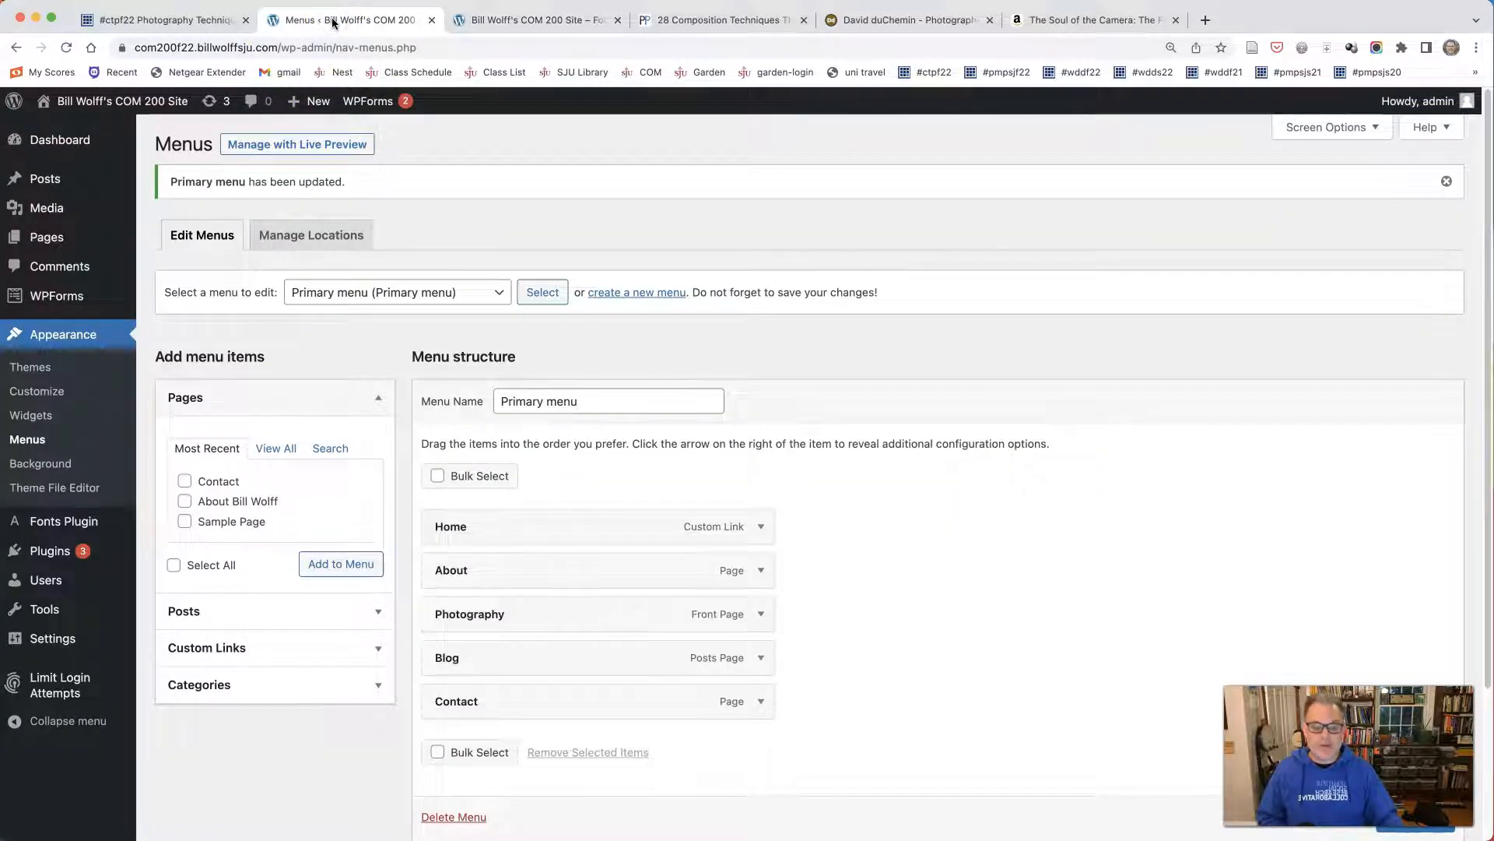
{"action": "left_click", "coordinate": [498, 19]}
{"action": "scroll", "coordinate": [567, 393], "scroll_direction": "down", "scroll_amount": 6}
{"action": "scroll", "coordinate": [564, 391], "scroll_direction": "up", "scroll_amount": 6}
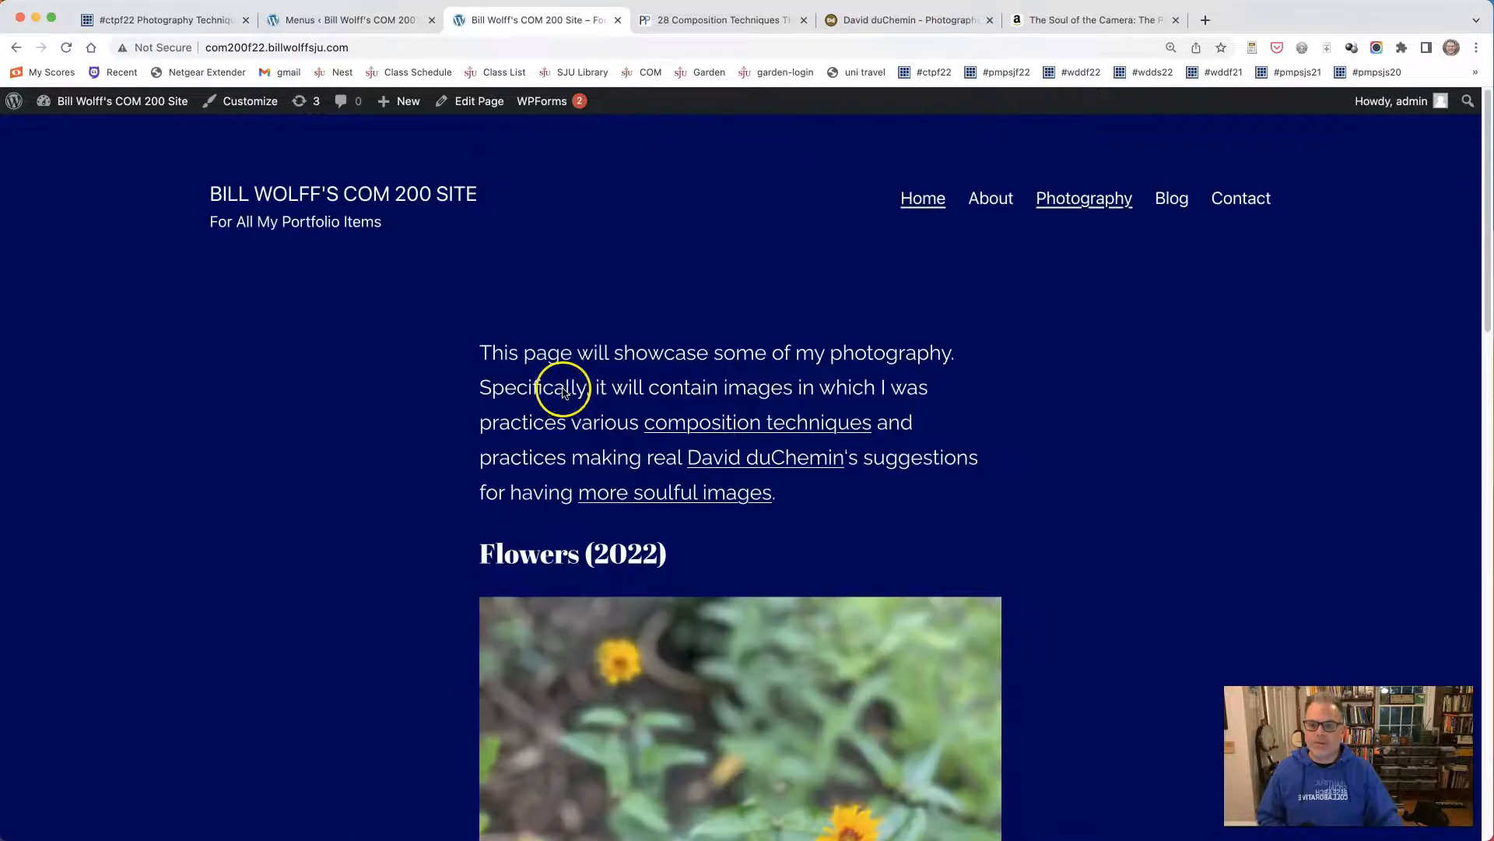